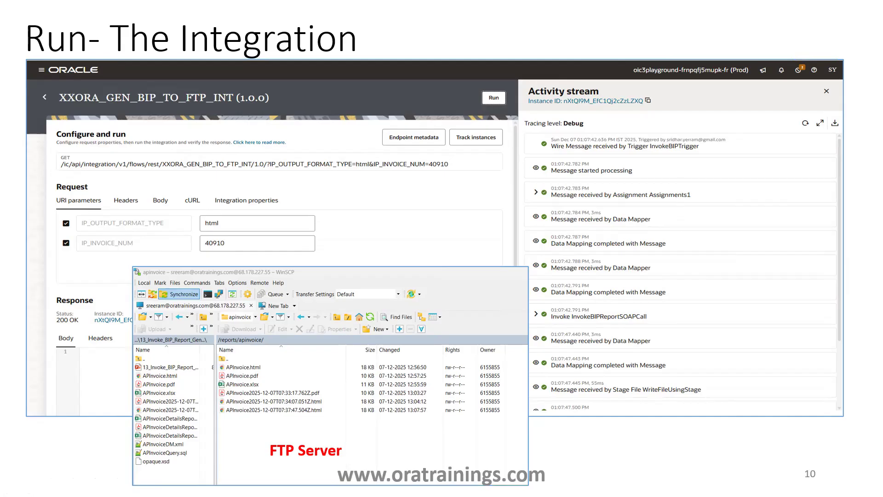
Step: Switch to the browser's Oracle Integration page and copy the integration name XXORA_GEN_BIP_TO_FTP_INT
{"action": "key", "text": "alt+Tab"}
{"action": "key", "text": "alt+Tab"}
{"action": "key", "text": "alt+Tab"}
{"action": "key", "text": "alt+Tab"}
{"action": "key", "text": "alt+Tab"}
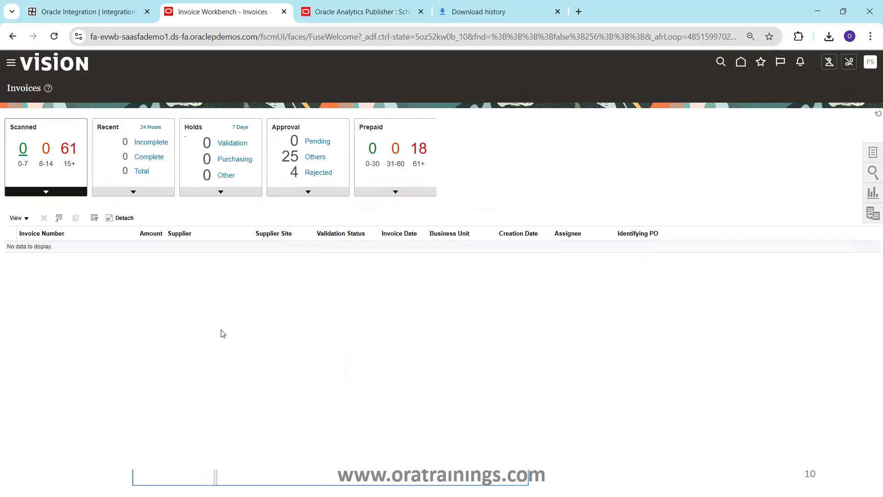
{"action": "key", "text": "ctrl+Tab"}
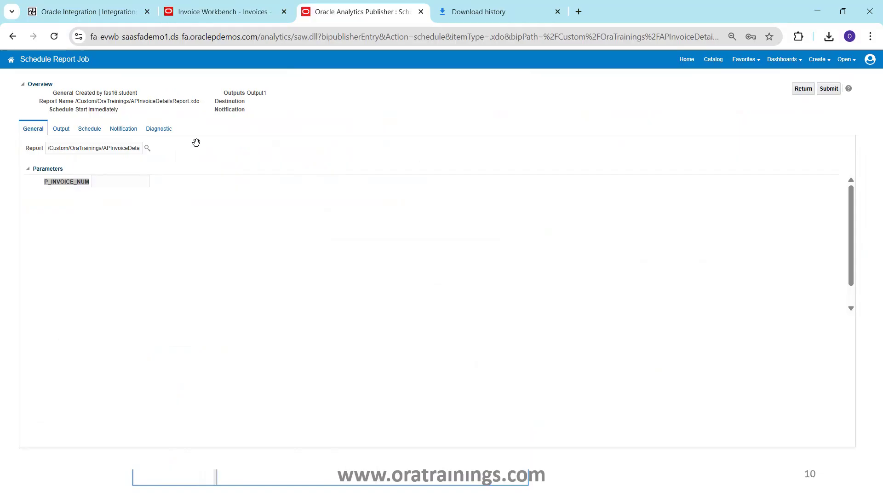
{"action": "key", "text": "ctrl+Tab"}
{"action": "key", "text": "ctrl+Tab"}
{"action": "double_click", "coordinate": [114, 84]}
{"action": "key", "text": "ctrl+c"}
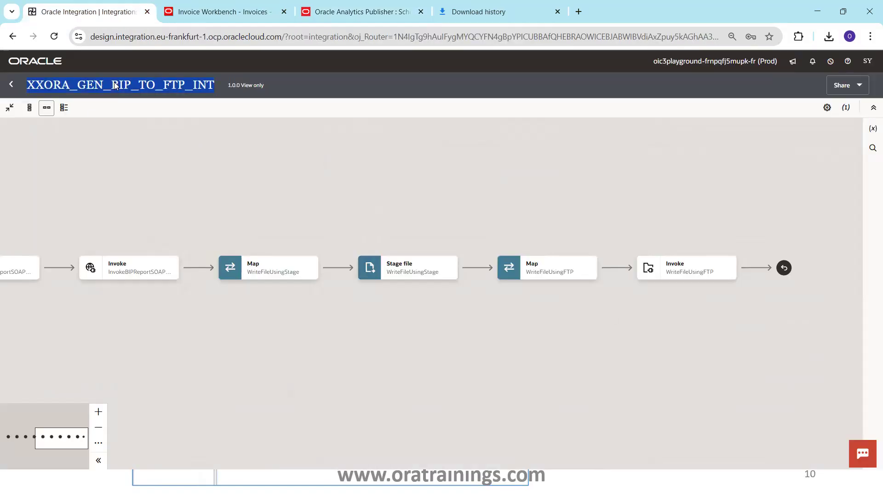
Step: Return to the integrations list and create an application integration named XXORA_GEN_BIP_TO_FTP_INT_TEST
{"action": "left_click", "coordinate": [12, 85]}
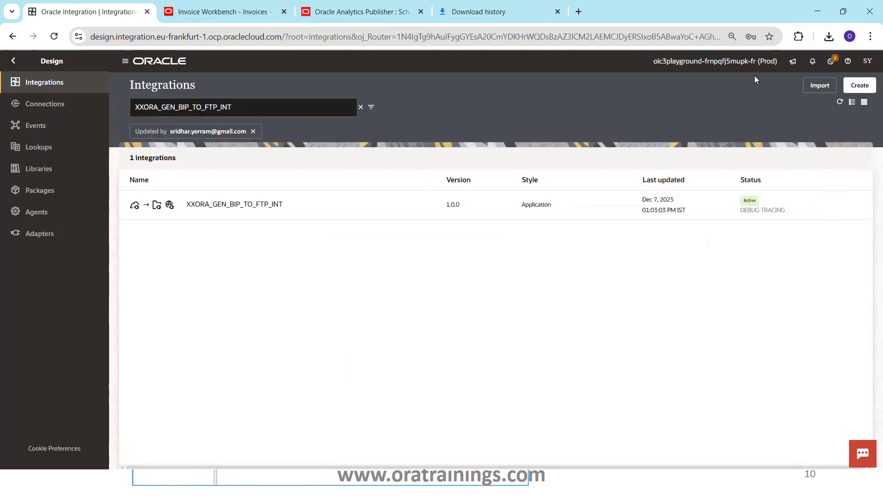
{"action": "left_click", "coordinate": [858, 85]}
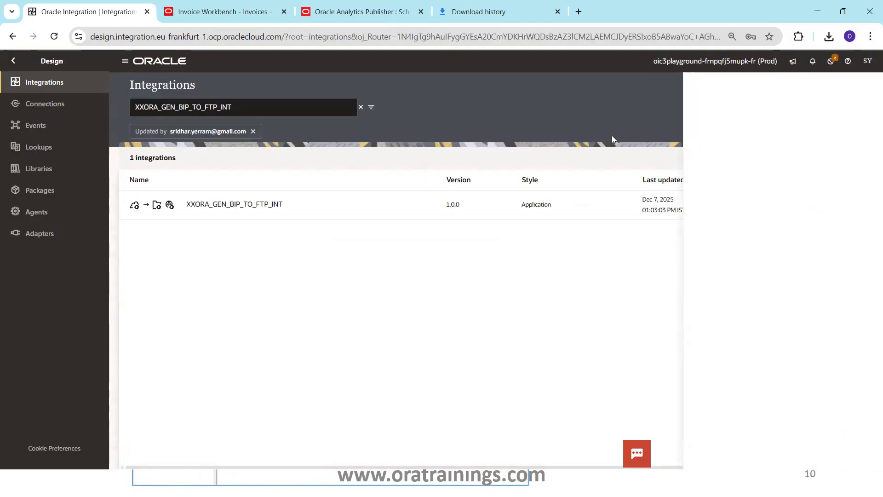
{"action": "left_click", "coordinate": [755, 154]}
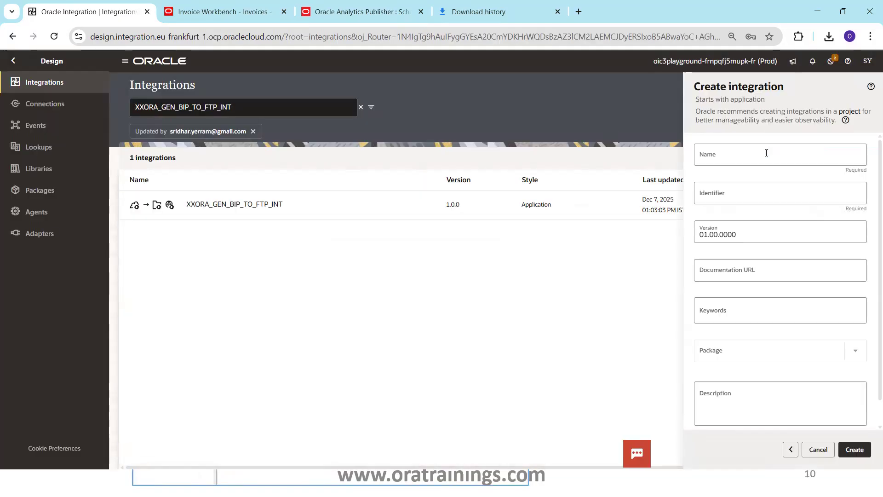
{"action": "left_click", "coordinate": [731, 159]}
{"action": "key", "text": "ctrl+v"}
{"action": "type", "text": "_TEST"}
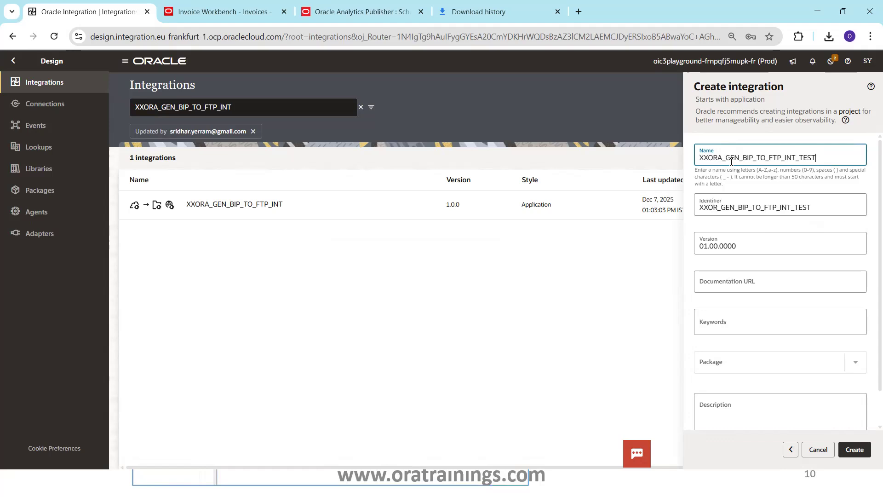
{"action": "left_click", "coordinate": [854, 449]}
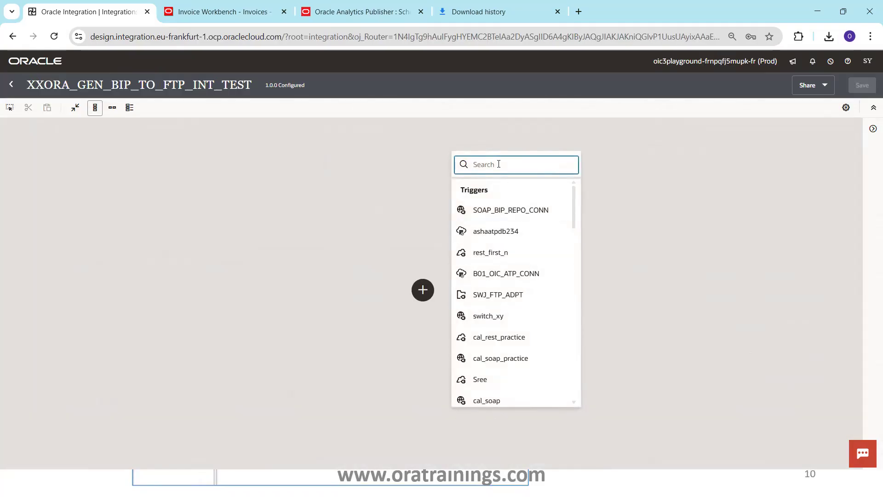
Step: Add REST_CONN_OT as the integration's trigger and name its endpoint InvokeBIPReport
{"action": "type", "text": "REST_"}
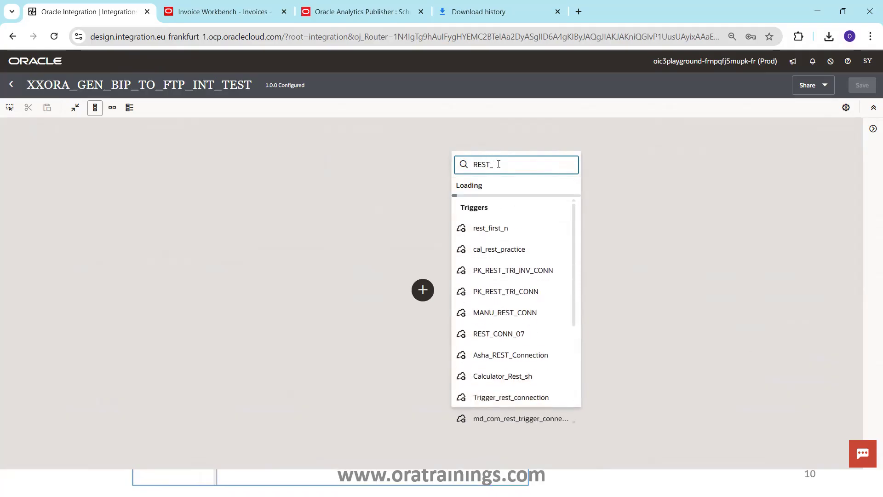
{"action": "type", "text": "CONN_OT"}
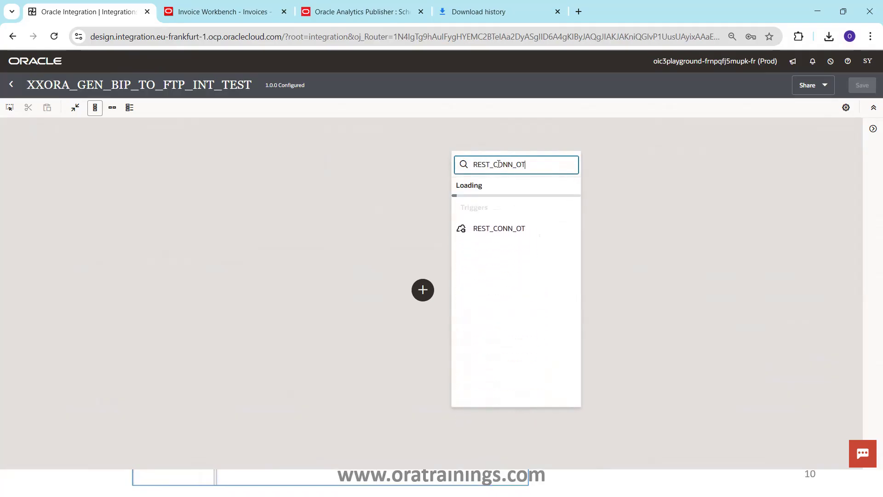
{"action": "left_click", "coordinate": [493, 230]}
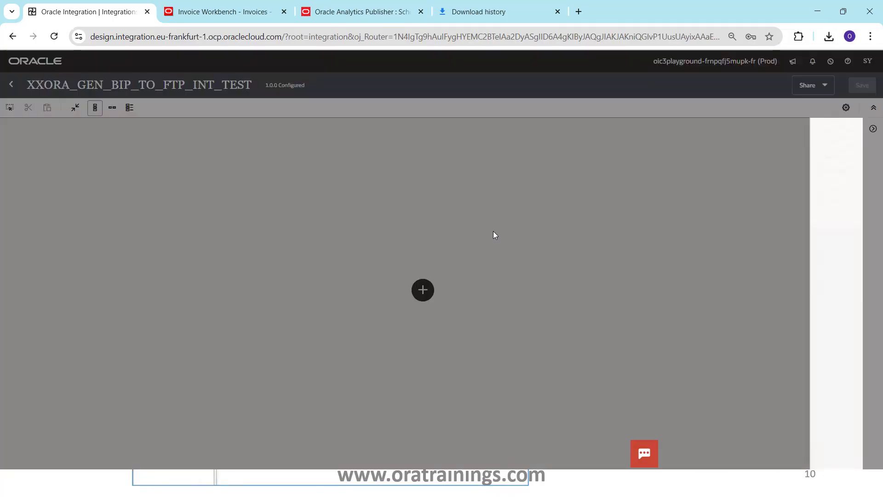
{"action": "left_click", "coordinate": [680, 178]}
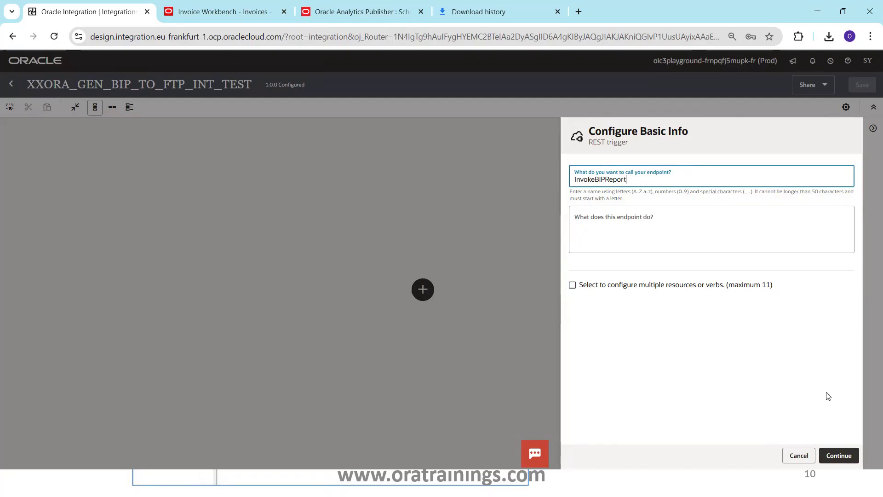
{"action": "left_click", "coordinate": [838, 455]}
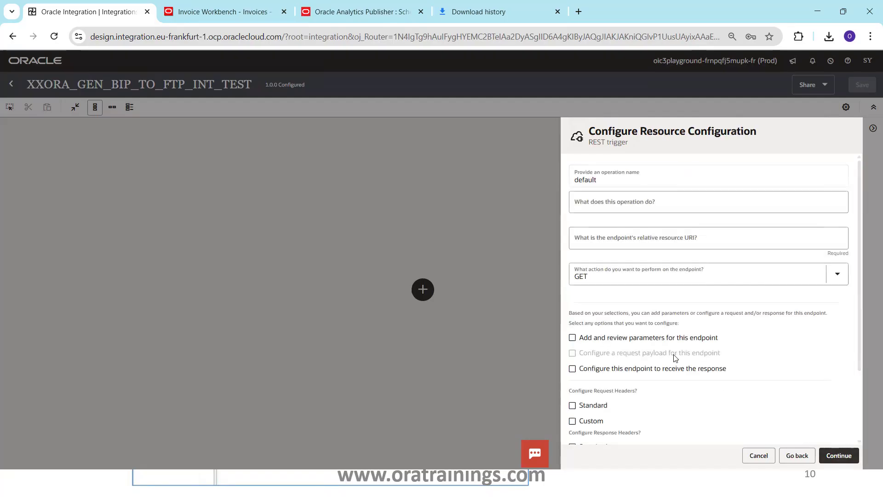
Step: Set the trigger's relative resource URI to / with the GET action and enable adding and reviewing endpoint parameters
{"action": "left_click", "coordinate": [845, 455]}
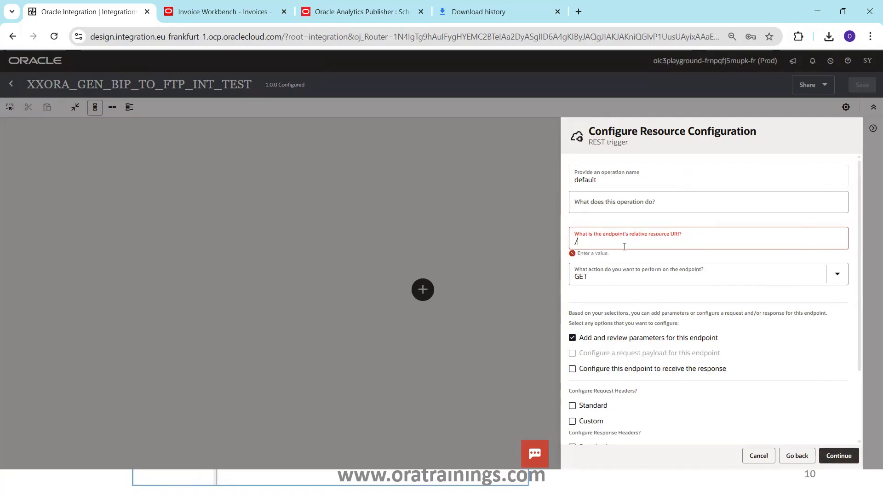
{"action": "left_click", "coordinate": [840, 454]}
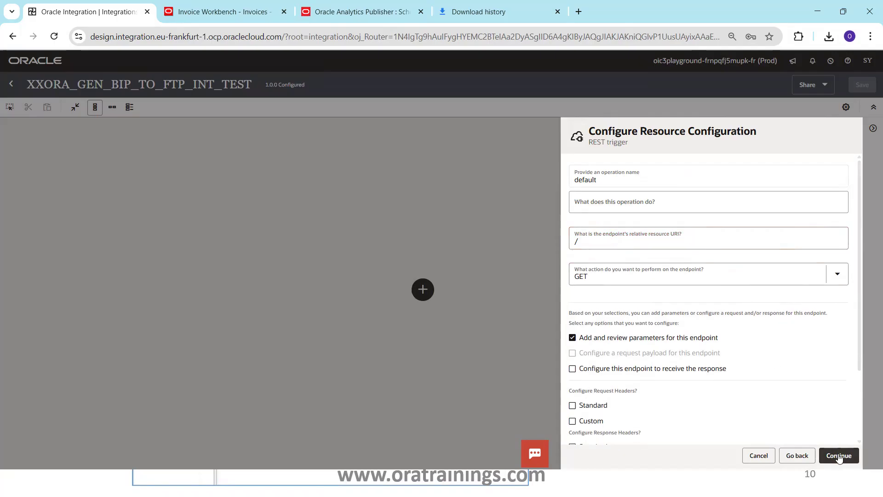
{"action": "left_click", "coordinate": [842, 454]}
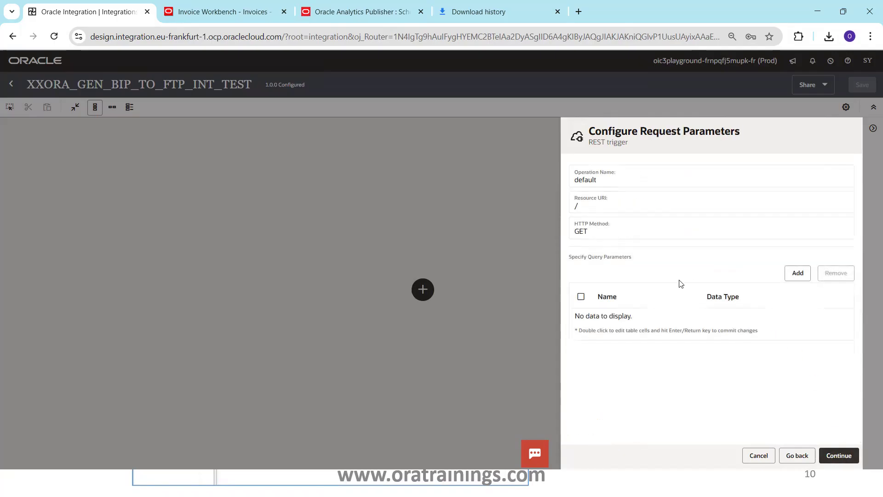
Step: Add the string query parameters IP_OUTPUT_FORMAT and IP_INVOICE_NUM and finish the REST trigger configuration
{"action": "left_click", "coordinate": [799, 274]}
{"action": "left_click", "coordinate": [795, 279]}
{"action": "double_click", "coordinate": [639, 316]}
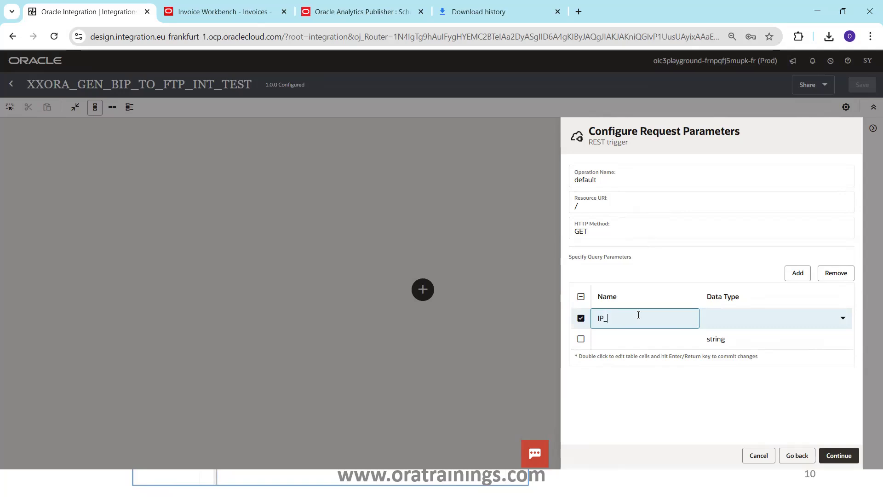
{"action": "type", "text": "IP_OUTPUT_FORMAT"}
{"action": "double_click", "coordinate": [611, 338]}
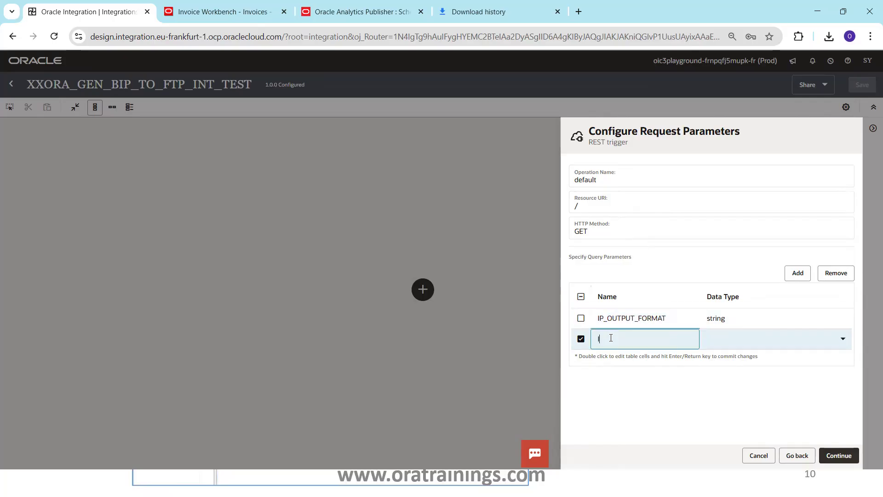
{"action": "type", "text": "IP_INVOICE_NUM"}
{"action": "key", "text": "Return"}
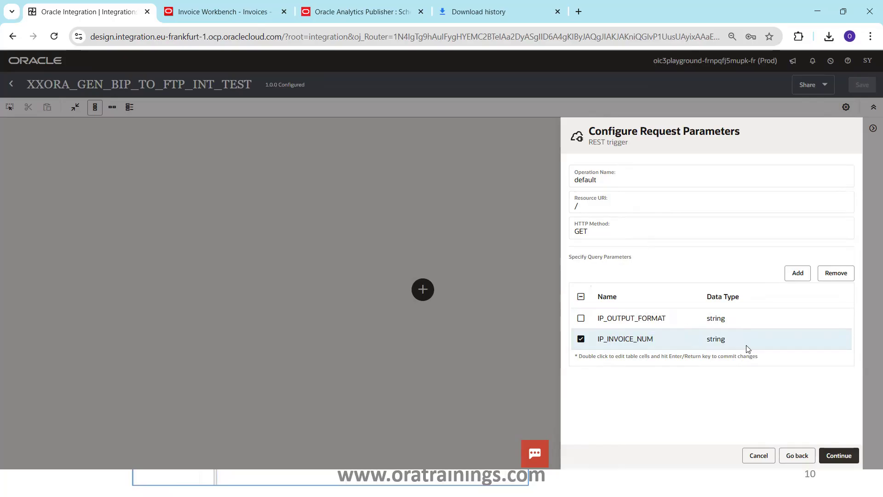
{"action": "left_click", "coordinate": [838, 457]}
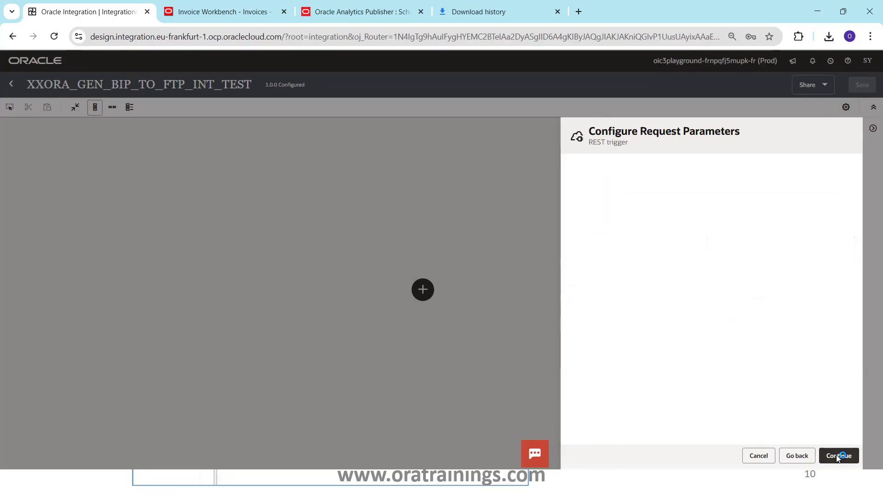
{"action": "left_click", "coordinate": [838, 457]}
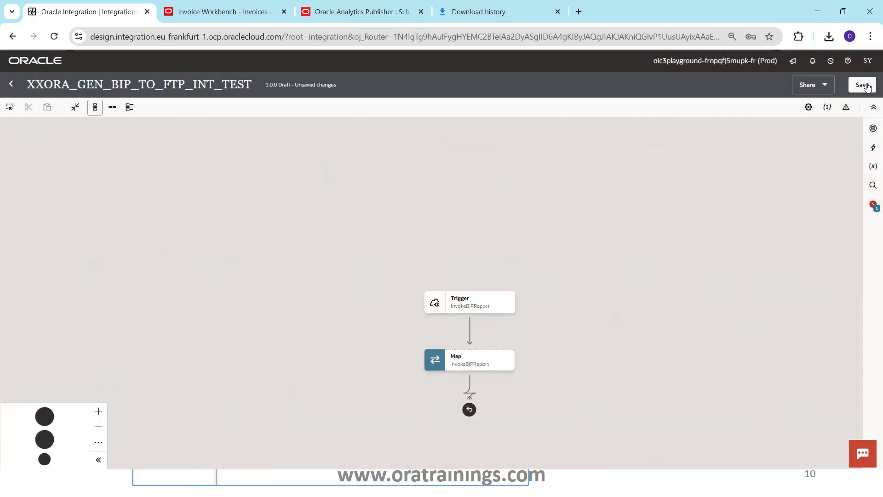
Step: Save the integration and switch the canvas to the horizontal layout
{"action": "left_click", "coordinate": [862, 86]}
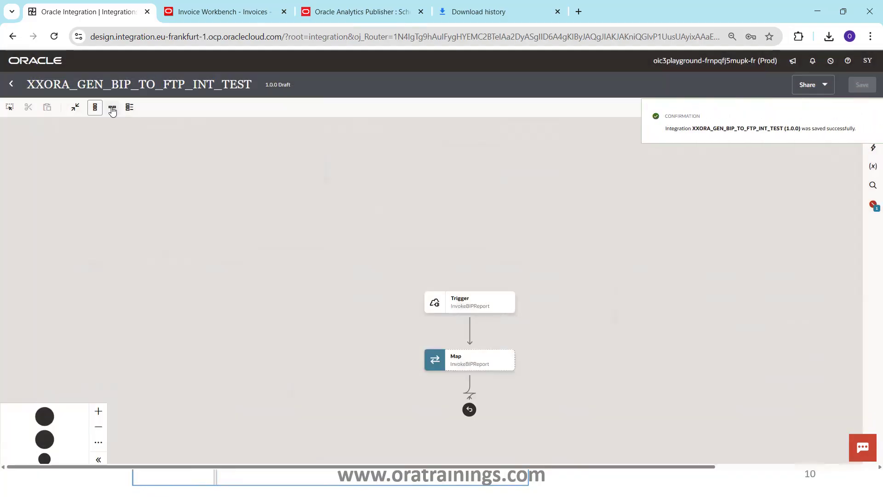
{"action": "left_click", "coordinate": [112, 108]}
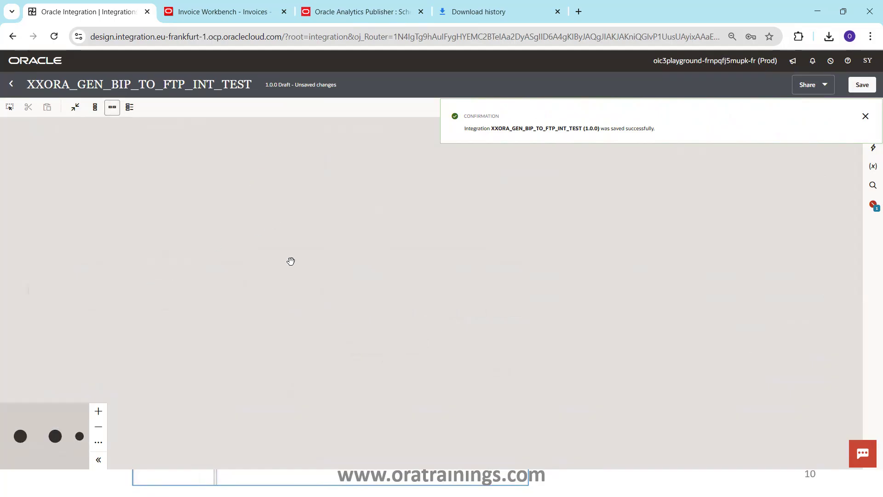
{"action": "left_click", "coordinate": [59, 444]}
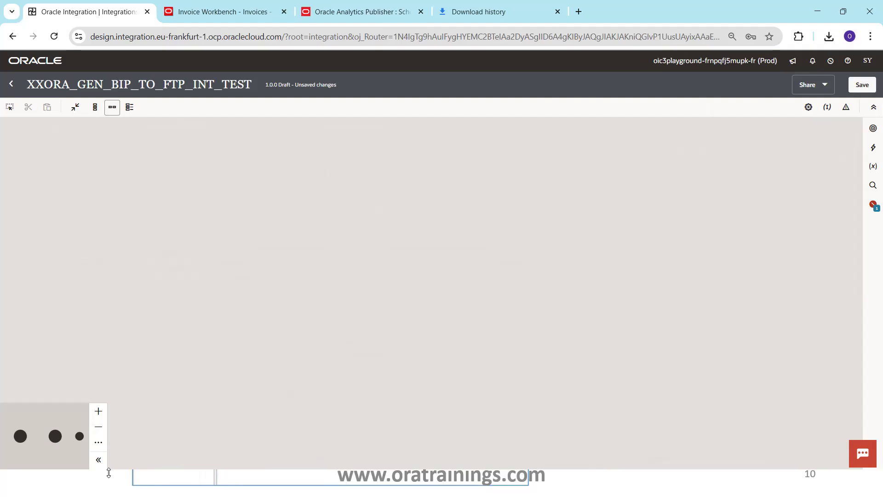
Step: Switch to PowerPoint to end the slide show and return to the integration canvas in the browser
{"action": "key", "text": "alt+Tab"}
{"action": "key", "text": "Escape"}
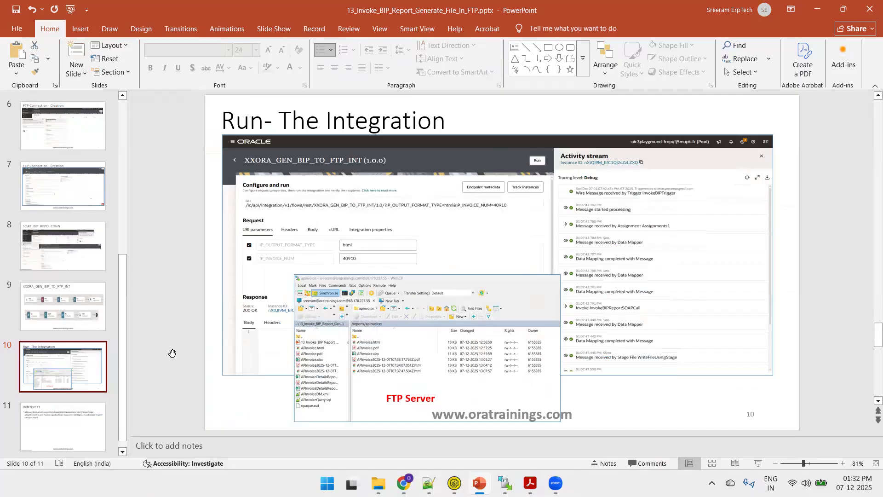
{"action": "key", "text": "alt+Tab"}
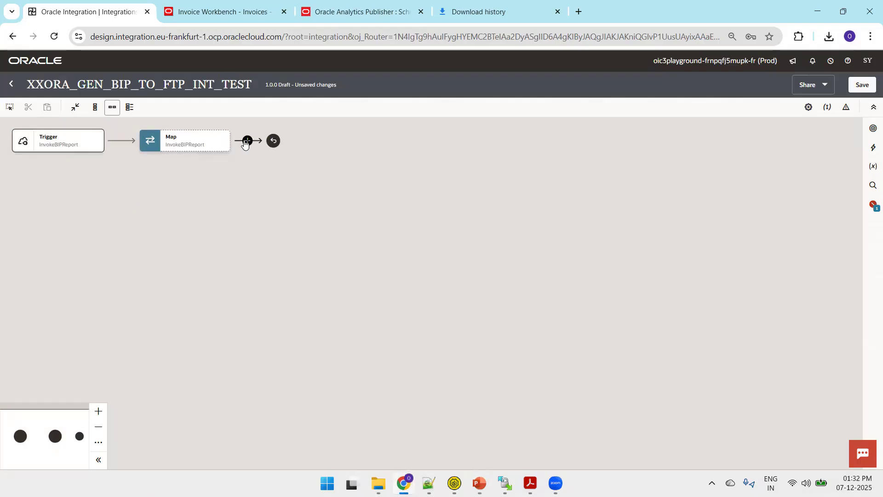
Step: Add a SOAP_BIP_REPO_CONN invoke after the InvokeBIPReport map
{"action": "left_click", "coordinate": [248, 140]}
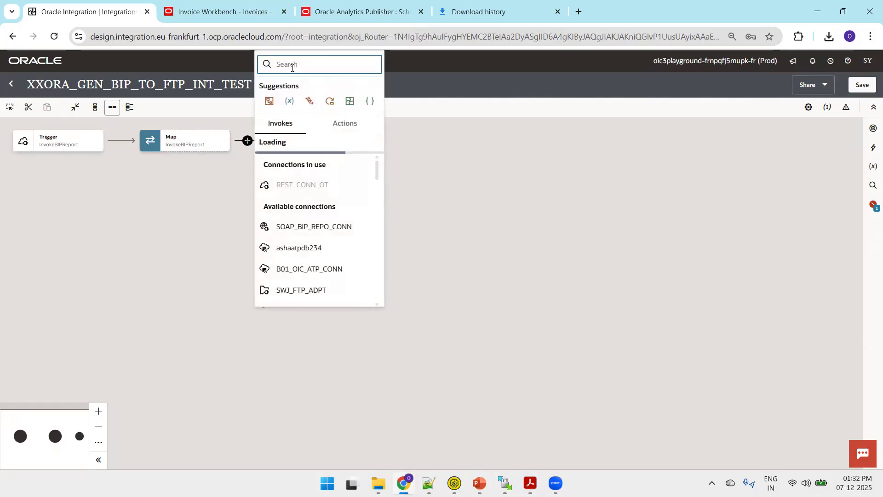
{"action": "type", "text": "SOA"}
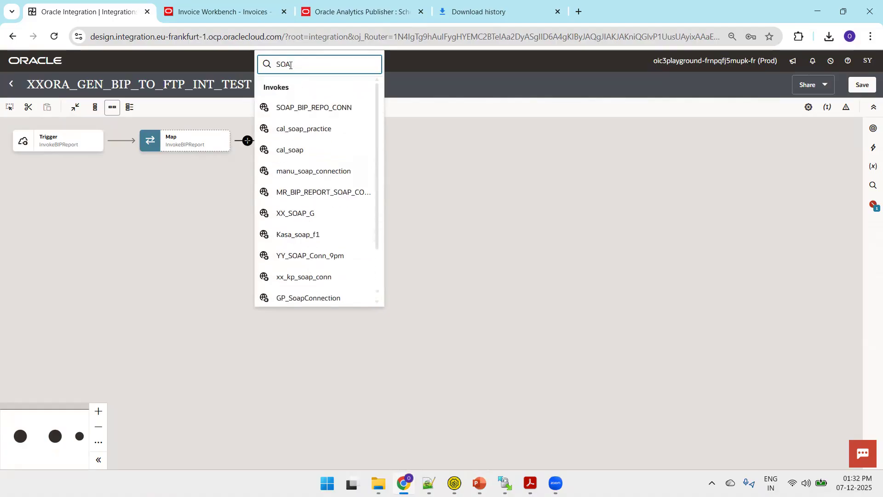
{"action": "left_click", "coordinate": [338, 107]}
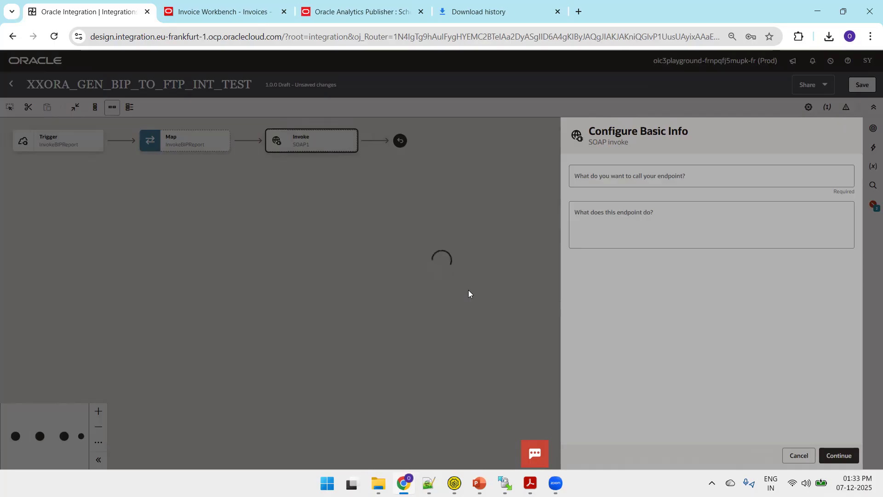
{"action": "key", "text": "alt+Tab"}
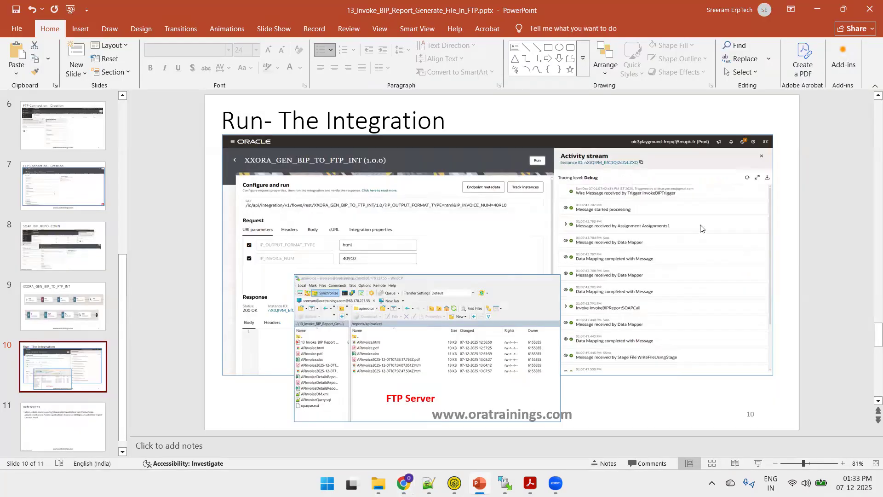
{"action": "key", "text": "alt+Tab"}
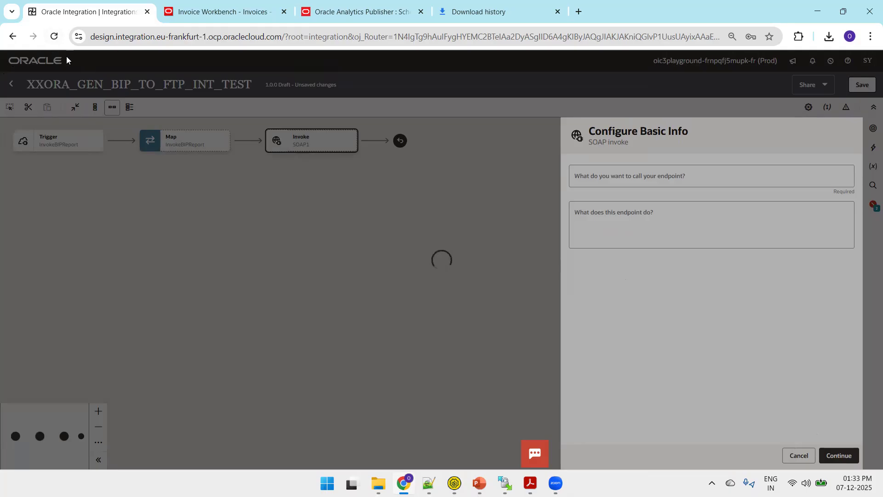
Step: Reload the integration page, reopen the unconfigured SOAP1 invoke and name its endpoint InvokeBIPReportUsingSOAP
{"action": "left_click", "coordinate": [54, 40]}
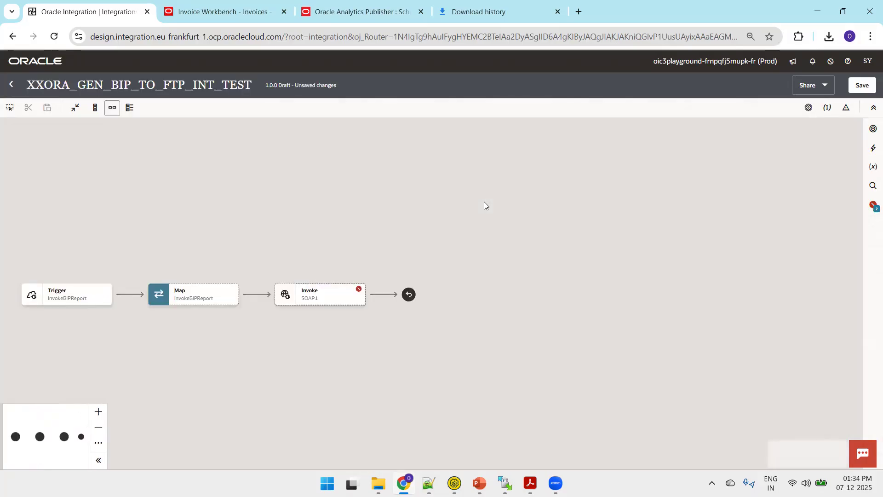
{"action": "left_click", "coordinate": [358, 299]}
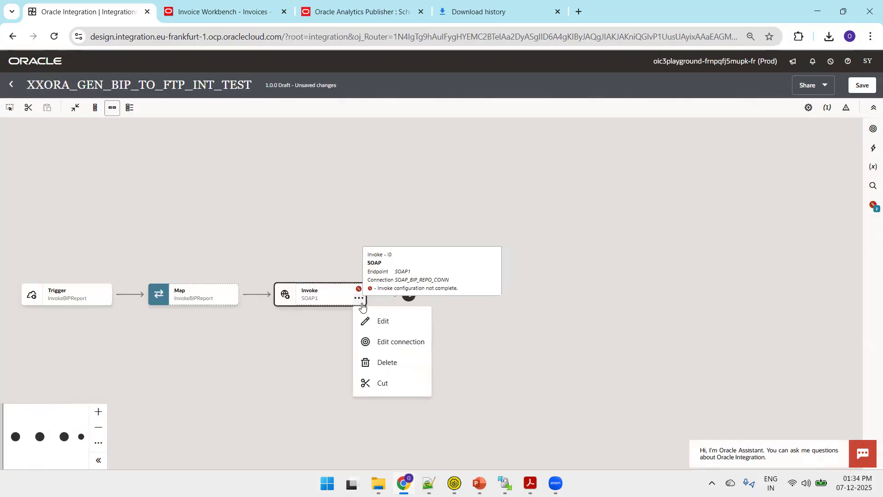
{"action": "left_click", "coordinate": [368, 319]}
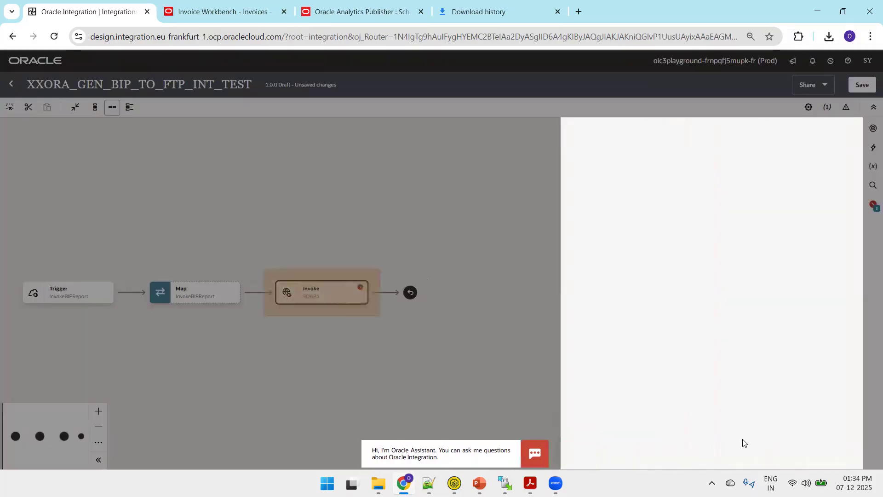
{"action": "left_click", "coordinate": [614, 176]}
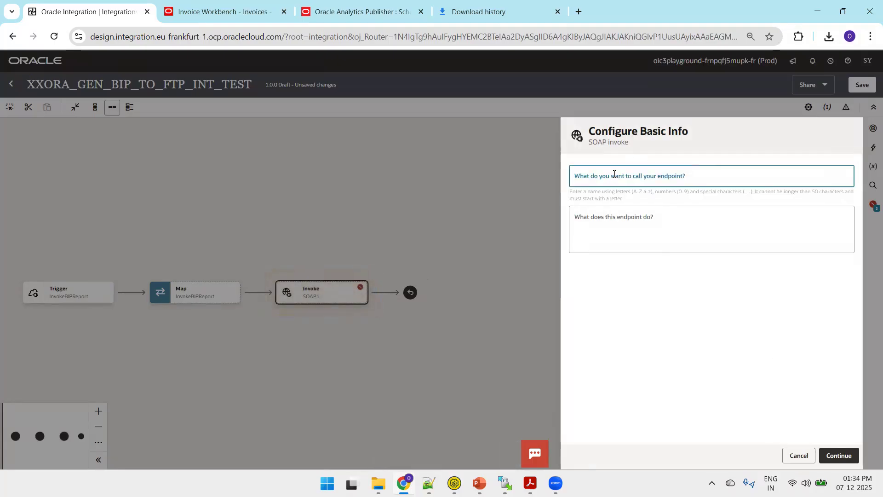
{"action": "type", "text": "InvokeBIPReportUsingSOAP"}
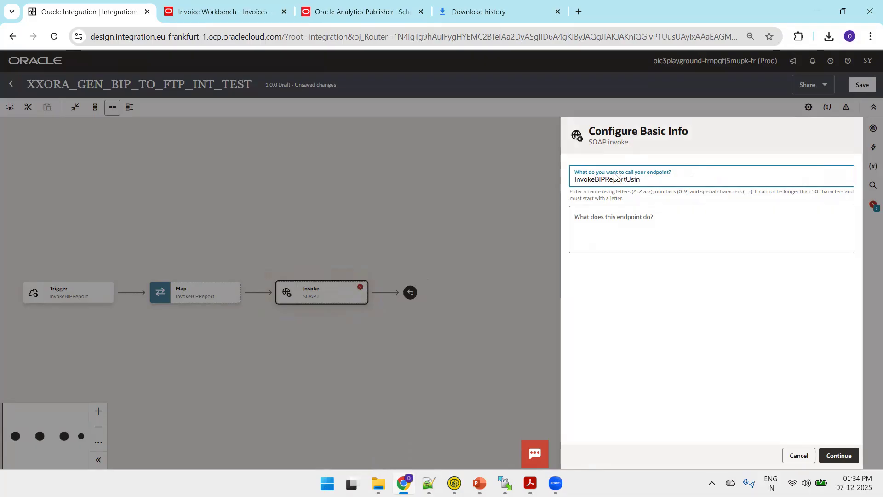
{"action": "left_click", "coordinate": [826, 456]}
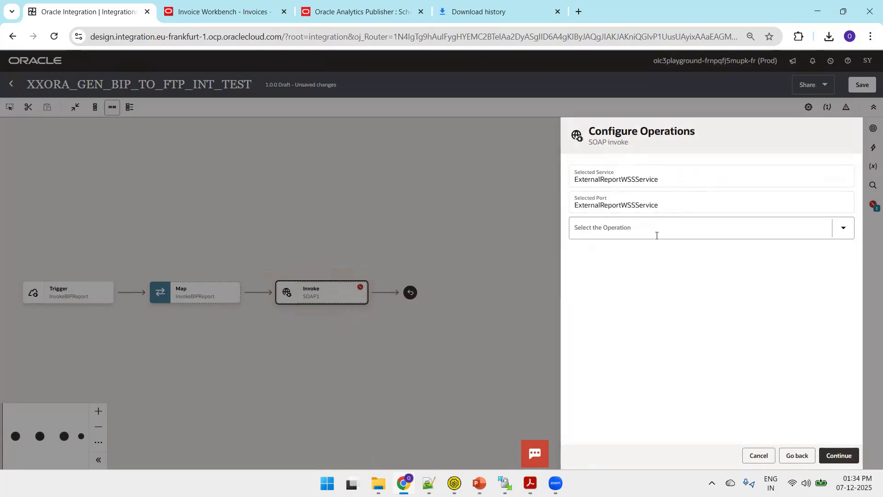
Step: Select the runReport operation for the SOAP invoke and finish its configuration
{"action": "left_click", "coordinate": [656, 235]}
{"action": "type", "text": "run"}
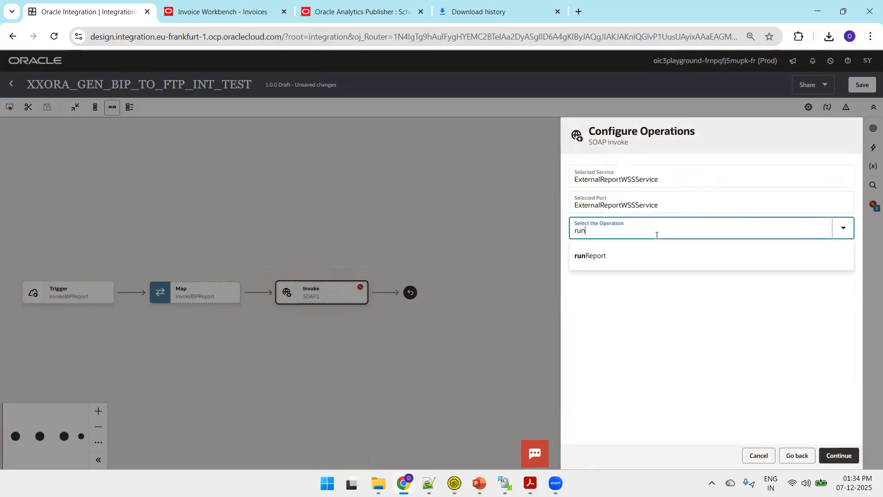
{"action": "left_click", "coordinate": [619, 254]}
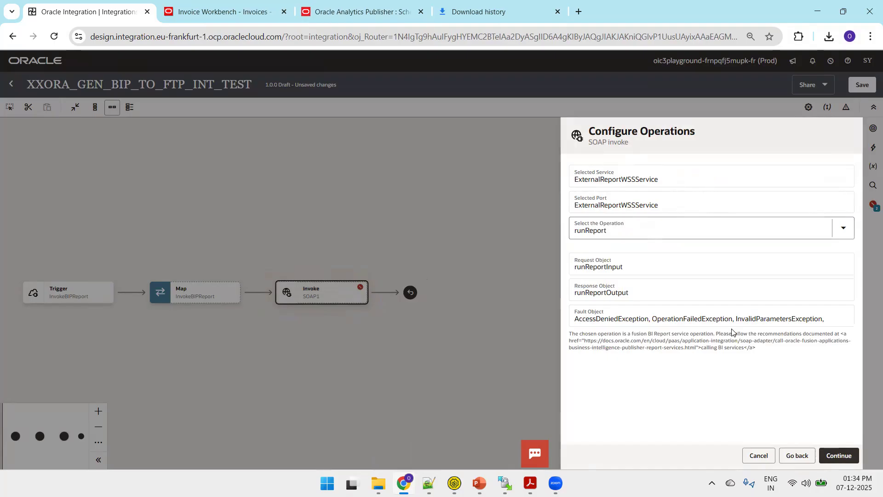
{"action": "left_click", "coordinate": [839, 457]}
{"action": "left_click", "coordinate": [838, 458]}
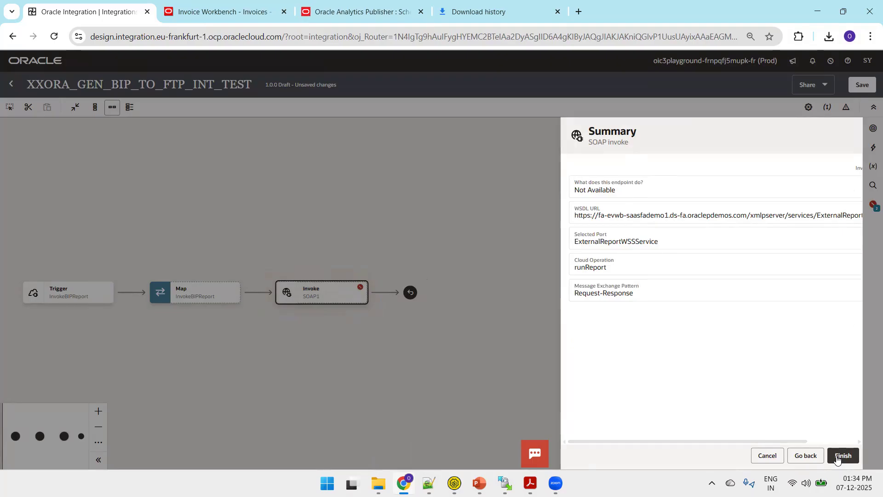
{"action": "left_click", "coordinate": [841, 456]}
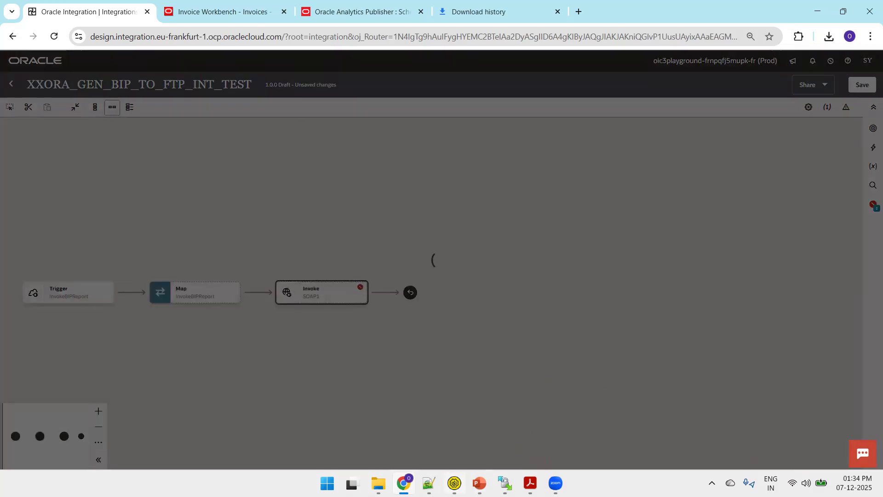
Step: Switch to SoapUI, examine the attributeFormat, parameterNameValues and reportAbsolutePath elements of the runReport request, and return to the integration in the browser
{"action": "key", "text": "alt+Tab"}
{"action": "left_click", "coordinate": [425, 270]}
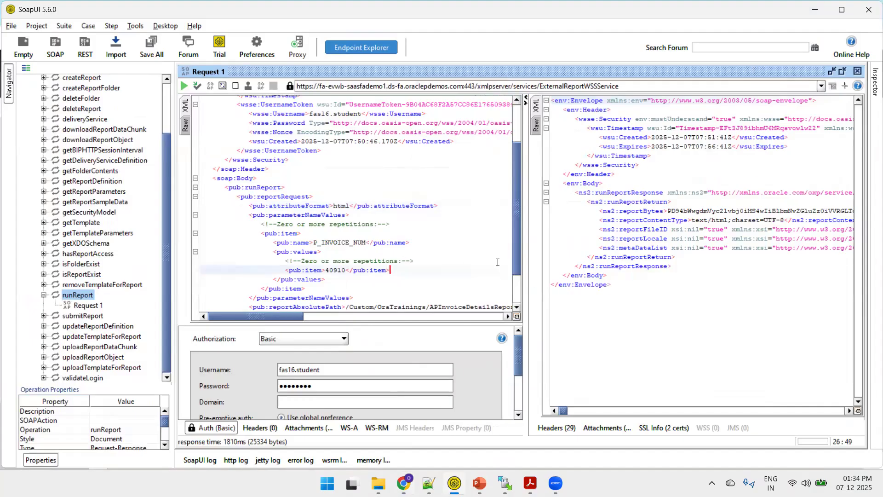
{"action": "left_click_drag", "start_coordinate": [517, 242], "coordinate": [512, 189]}
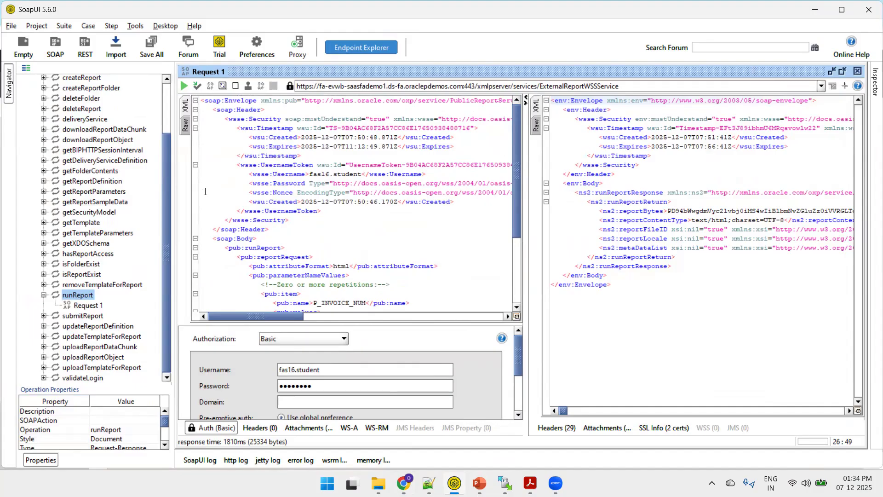
{"action": "left_click_drag", "start_coordinate": [172, 205], "coordinate": [124, 205]}
{"action": "left_click", "coordinate": [315, 203]}
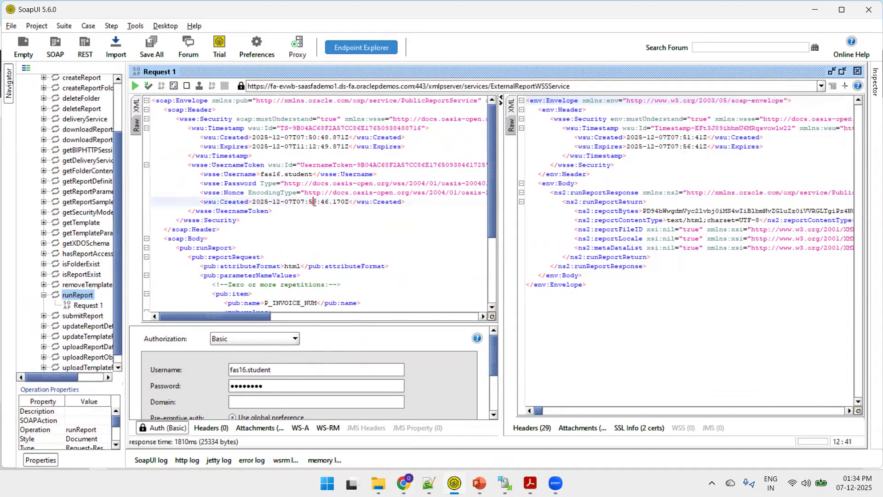
{"action": "double_click", "coordinate": [253, 266]}
{"action": "left_click_drag", "start_coordinate": [492, 192], "coordinate": [492, 263]}
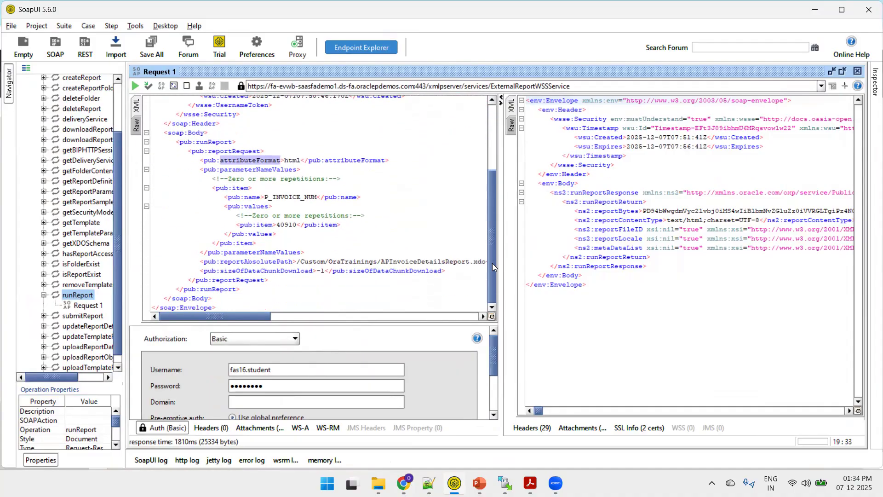
{"action": "double_click", "coordinate": [293, 166]}
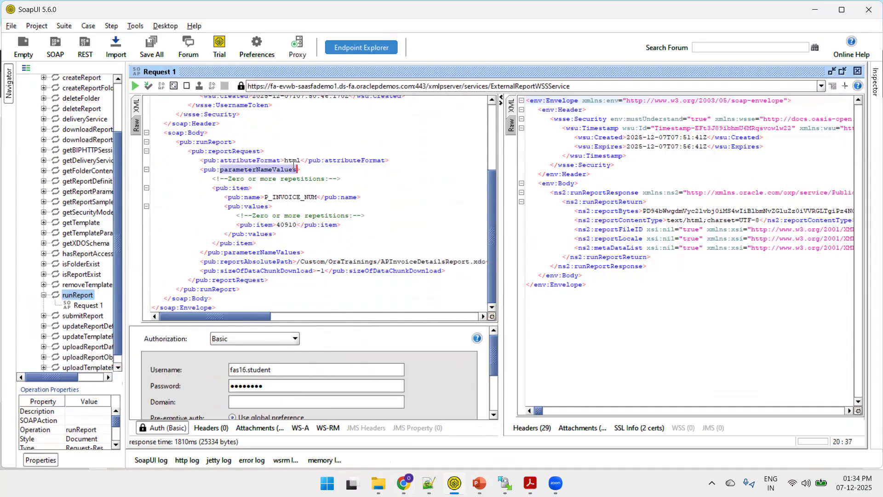
{"action": "double_click", "coordinate": [297, 160]}
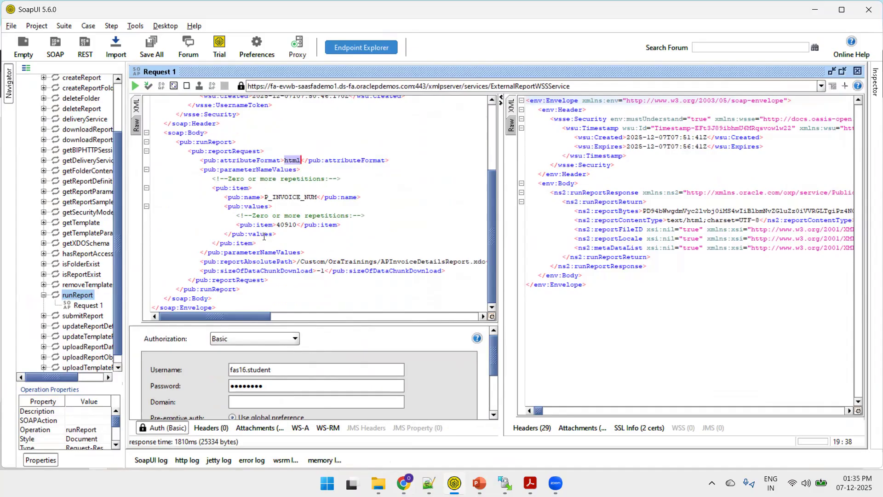
{"action": "left_click_drag", "start_coordinate": [262, 243], "coordinate": [146, 189]}
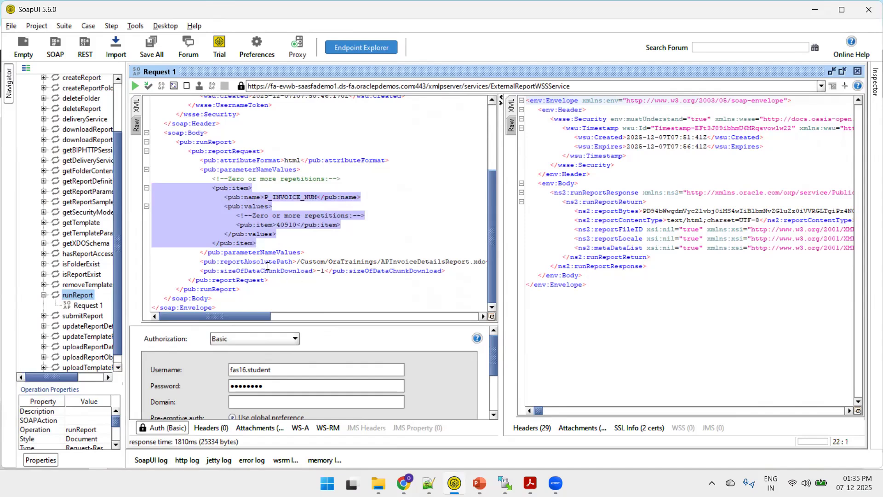
{"action": "left_click_drag", "start_coordinate": [263, 316], "coordinate": [282, 317]}
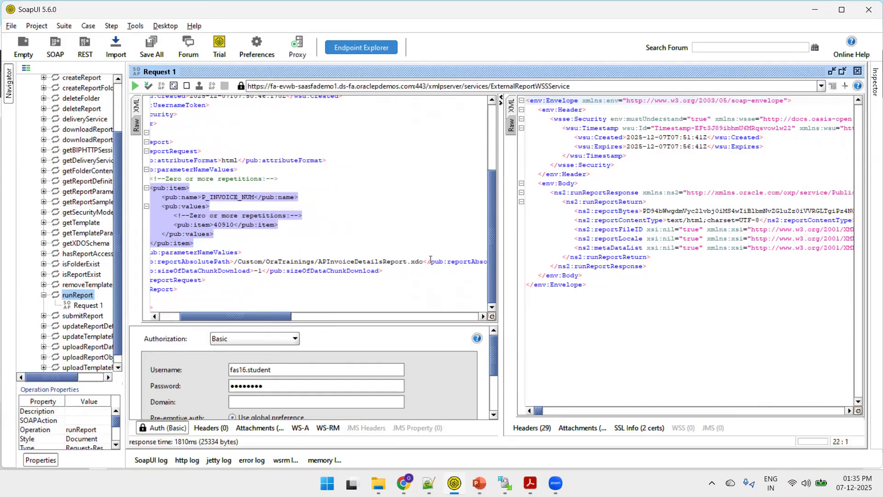
{"action": "left_click", "coordinate": [404, 482]}
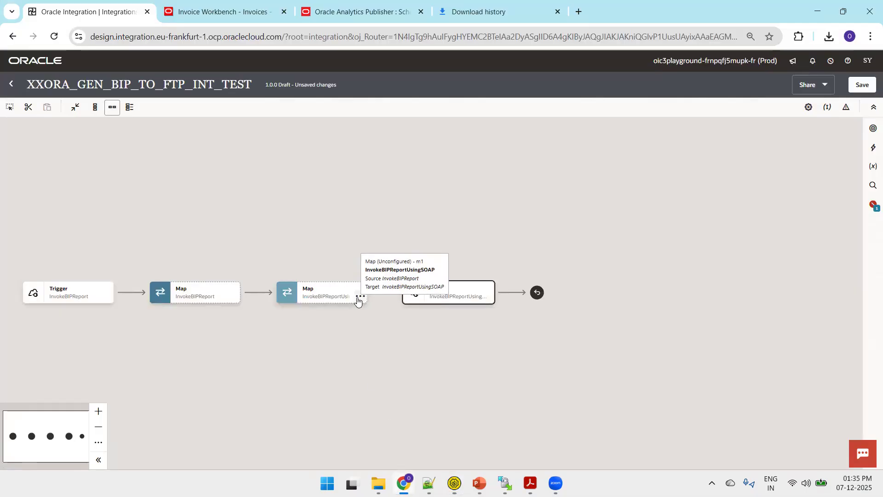
{"action": "left_click", "coordinate": [357, 300]}
{"action": "left_click", "coordinate": [369, 317]}
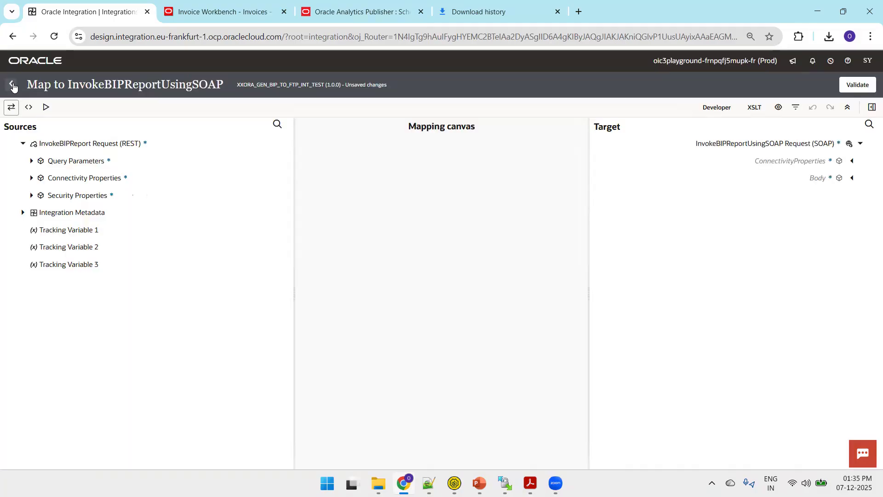
{"action": "left_click", "coordinate": [12, 85]}
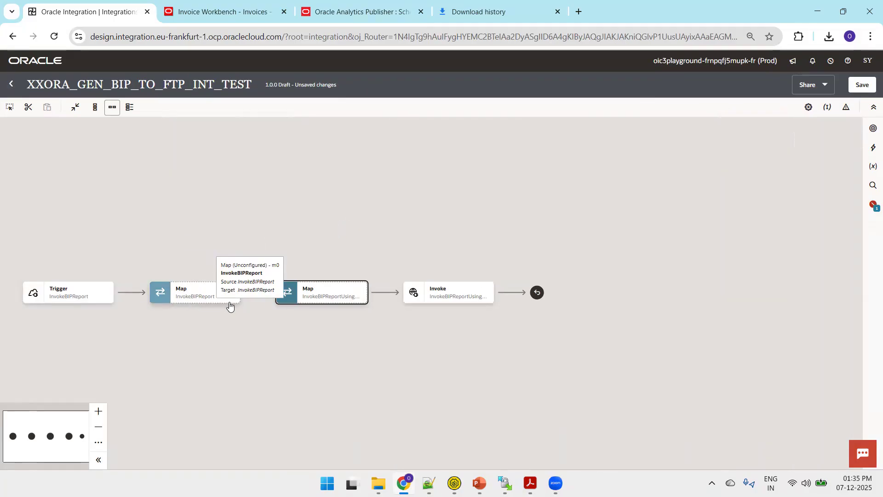
Step: Add an Assign action between the InvokeBIPReport map and the InvokeBIPReportUsingSOAP map
{"action": "mouse_move", "coordinate": [256, 298]}
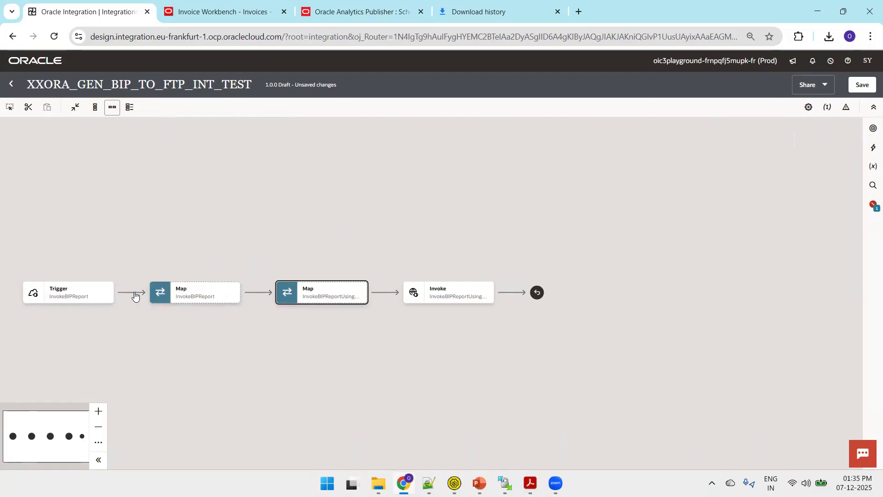
{"action": "left_click", "coordinate": [258, 293]}
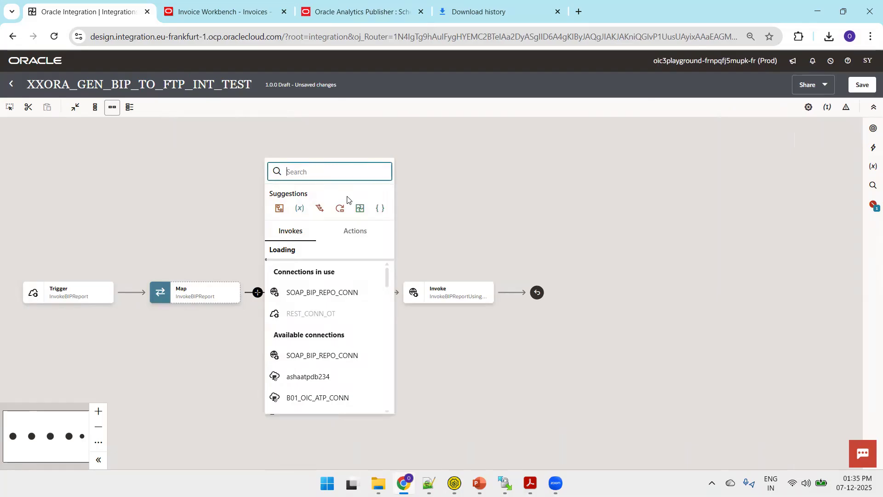
{"action": "left_click", "coordinate": [359, 231]}
{"action": "left_click", "coordinate": [299, 323]}
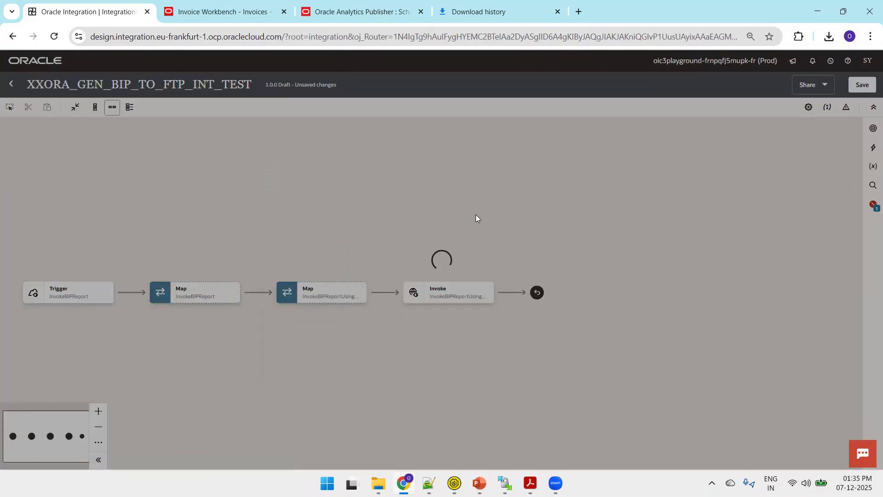
Step: Copy the report path /Custom/OraTrainings/APInvoiceDetailsReport.xdo from the "new 1" notes in Notepad++ and return to the browser
{"action": "left_click", "coordinate": [429, 483]}
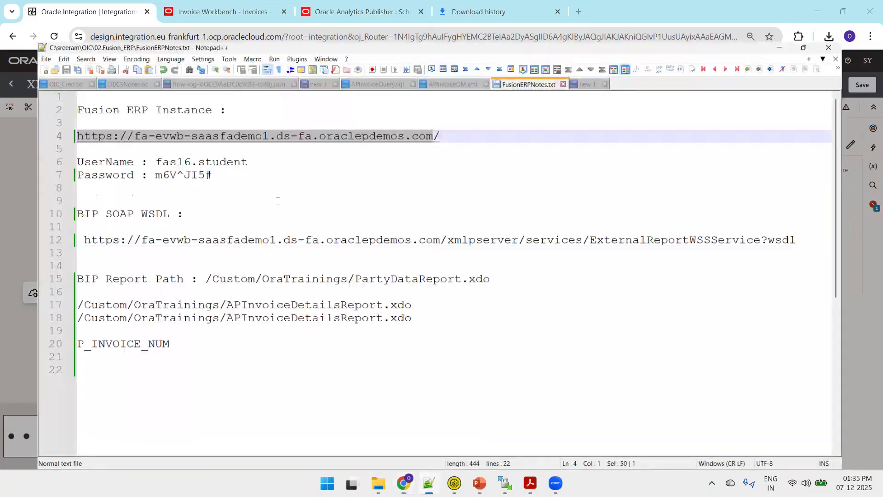
{"action": "left_click", "coordinate": [604, 47]}
{"action": "left_click", "coordinate": [404, 109]}
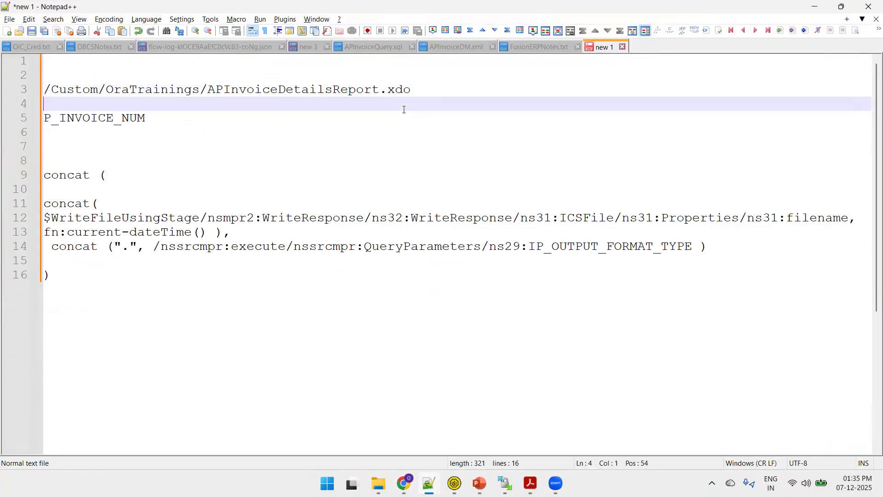
{"action": "left_click_drag", "start_coordinate": [410, 90], "coordinate": [32, 88]}
{"action": "key", "text": "alt+Tab"}
Step: Add the assign variable VAR_REPORT_PATH with the value '/Custom/OraTrainings/APInvoiceDetailsReport.xdo' and save the integration
{"action": "left_click", "coordinate": [660, 202]}
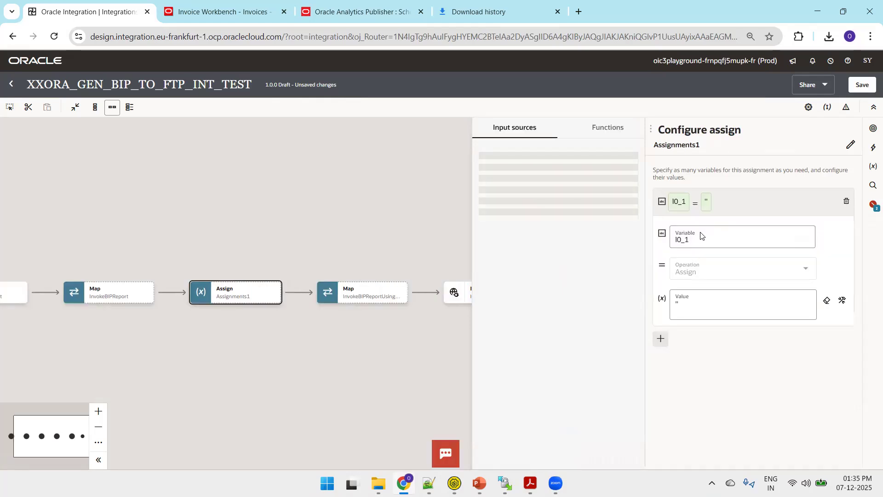
{"action": "left_click", "coordinate": [701, 238]}
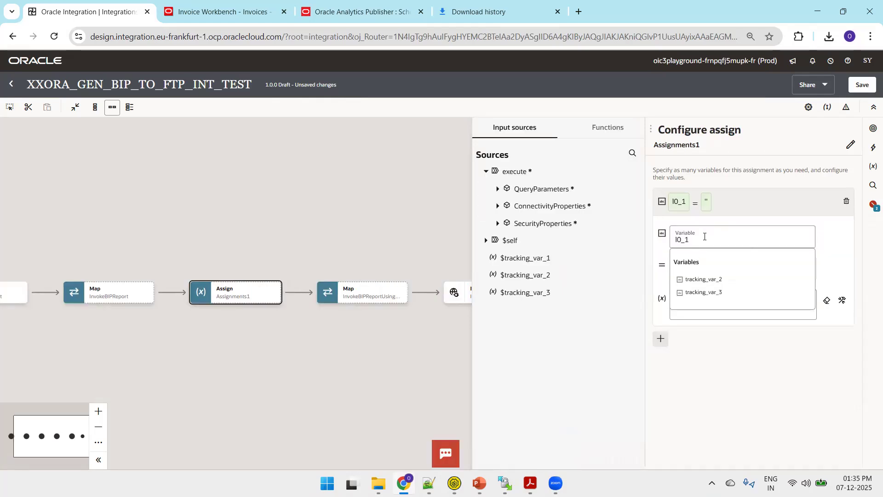
{"action": "key", "text": "ctrl+a"}
{"action": "type", "text": "VAR_"}
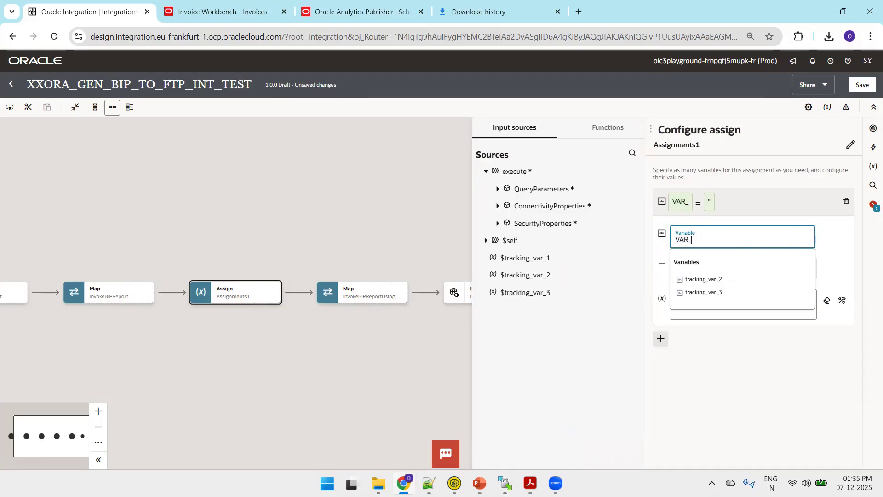
{"action": "type", "text": "REPORT_PATH"}
{"action": "key", "text": "Tab"}
{"action": "key", "text": "BackSpace"}
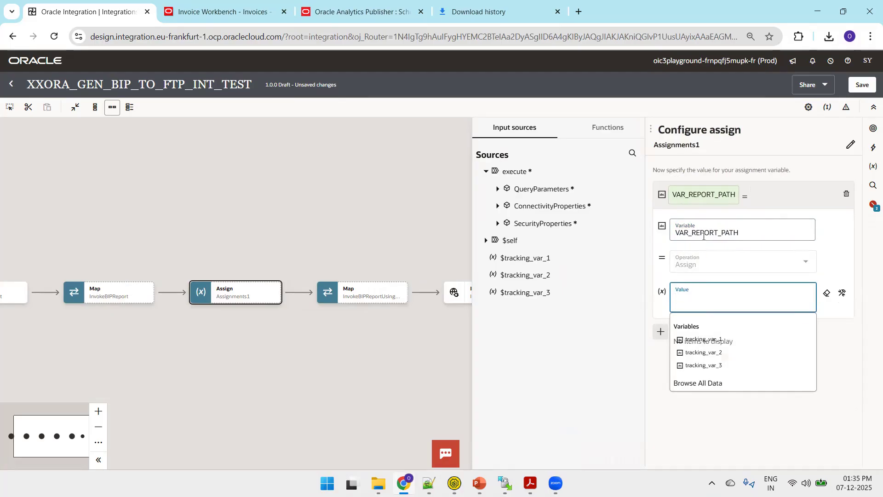
{"action": "type", "text": "'/Custom/OraTrainings/APInvoiceDetailsReport.xdo'"}
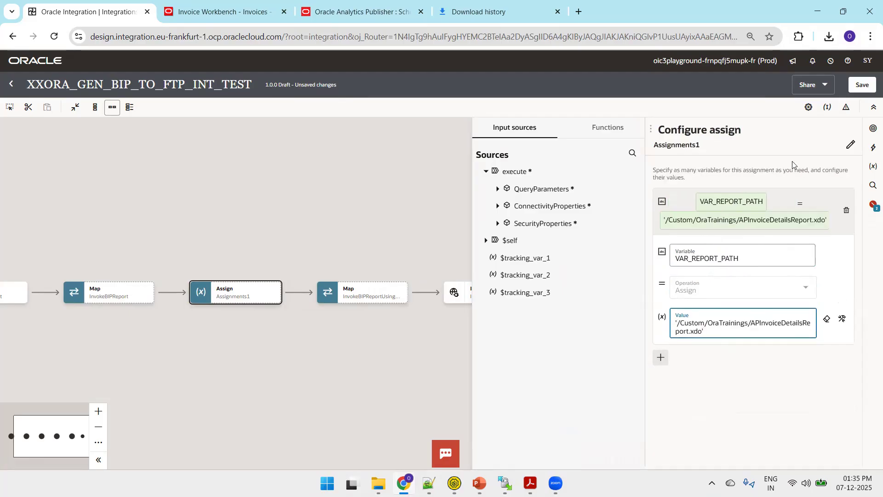
{"action": "left_click", "coordinate": [863, 85]}
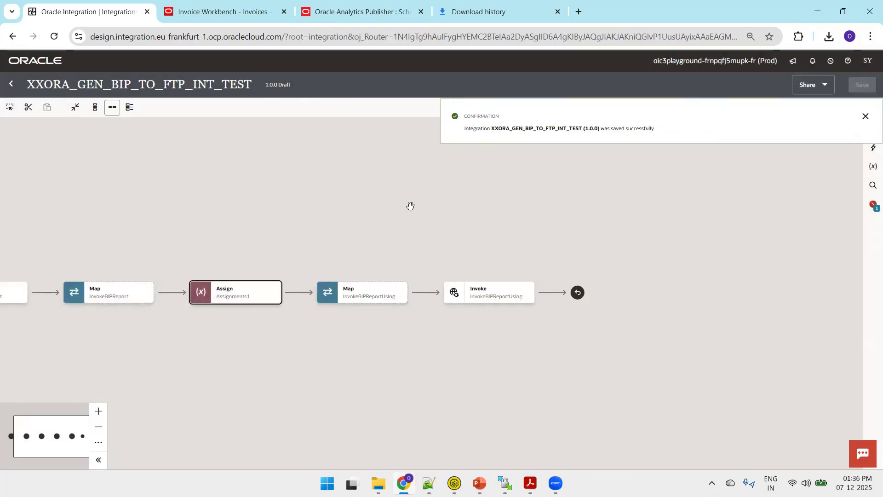
Step: Open the InvokeBIPReportUsingSOAP map for editing
{"action": "left_click_drag", "start_coordinate": [430, 207], "coordinate": [428, 161]}
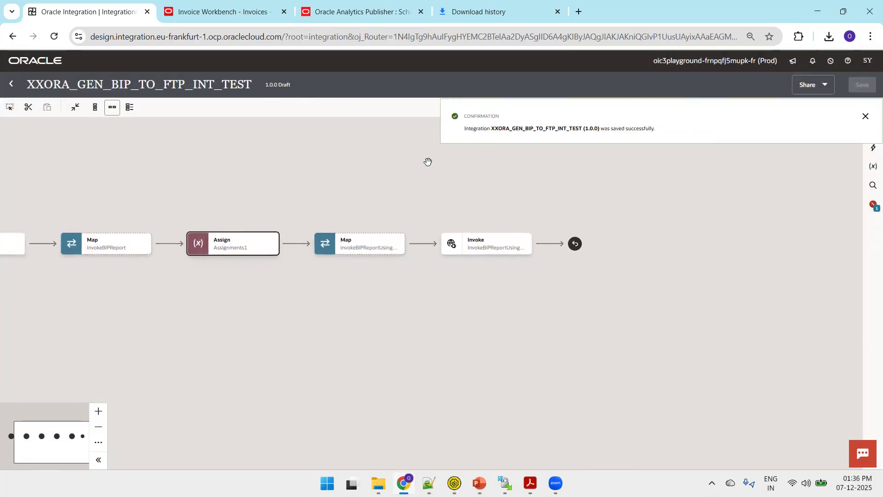
{"action": "left_click", "coordinate": [397, 247]}
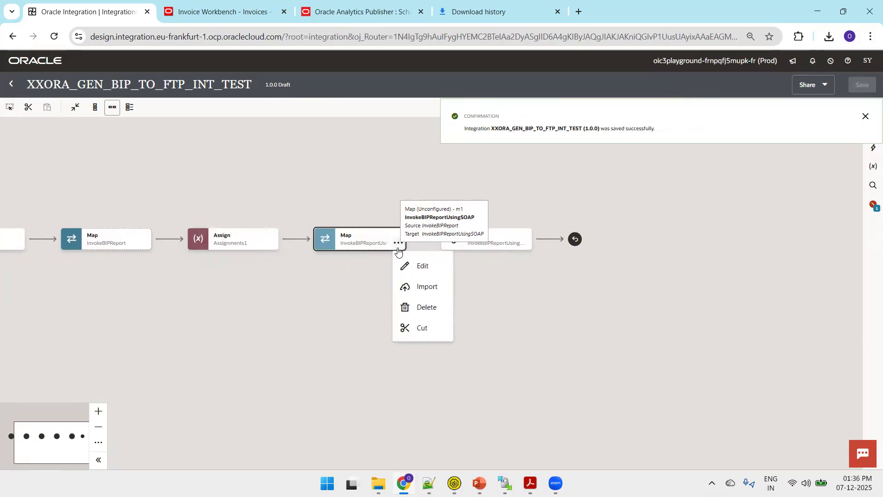
{"action": "left_click", "coordinate": [412, 270]}
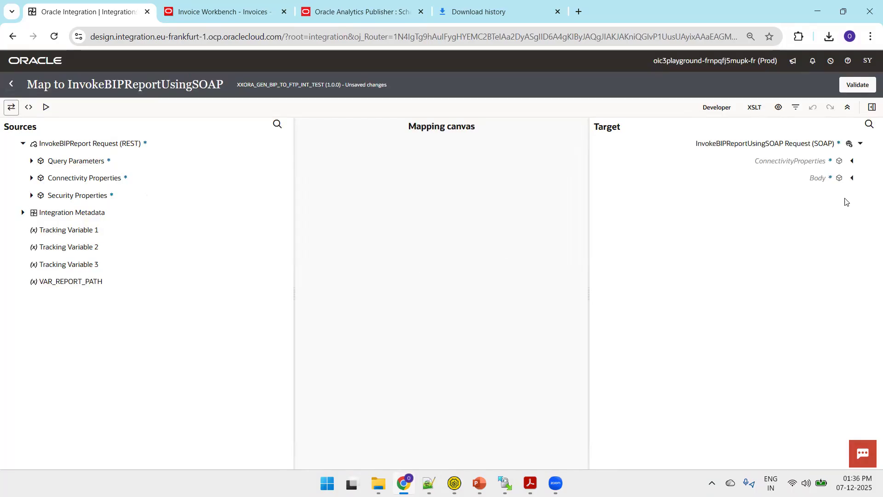
Step: Map the IP OUTPUT FORMAT query parameter to attributeFormat under runReport > reportRequest in the target
{"action": "left_click", "coordinate": [853, 180]}
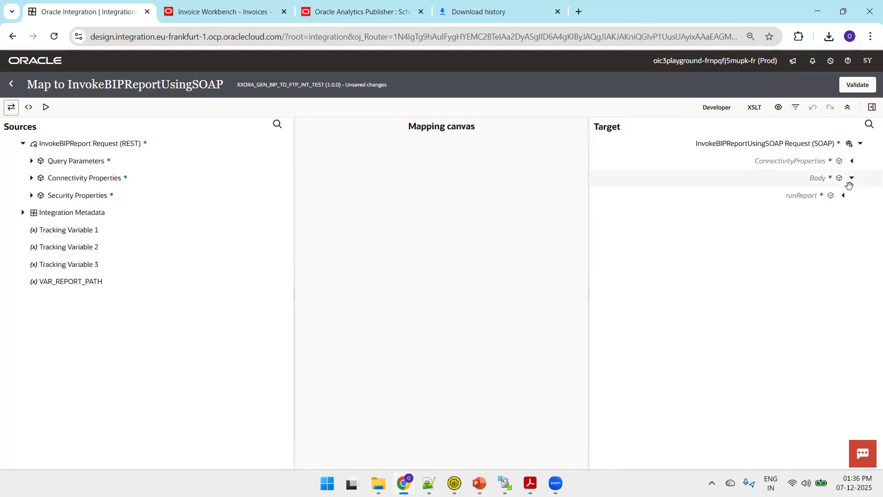
{"action": "left_click", "coordinate": [843, 197]}
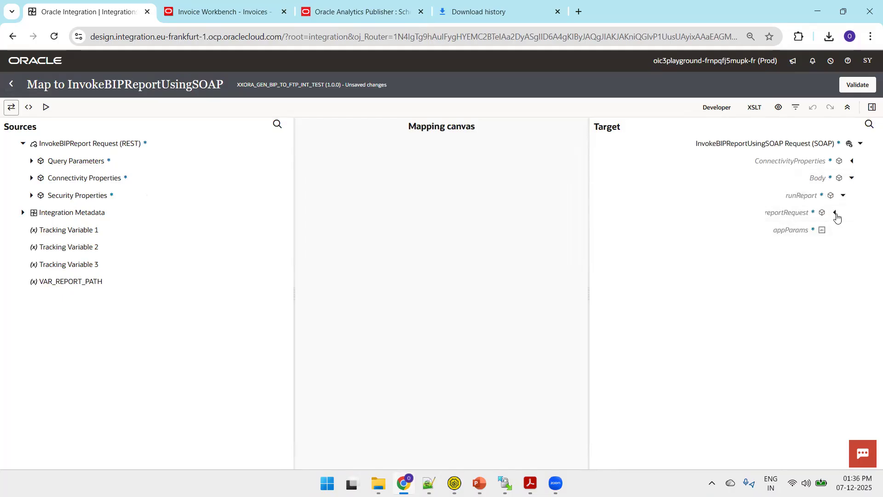
{"action": "left_click", "coordinate": [835, 212]}
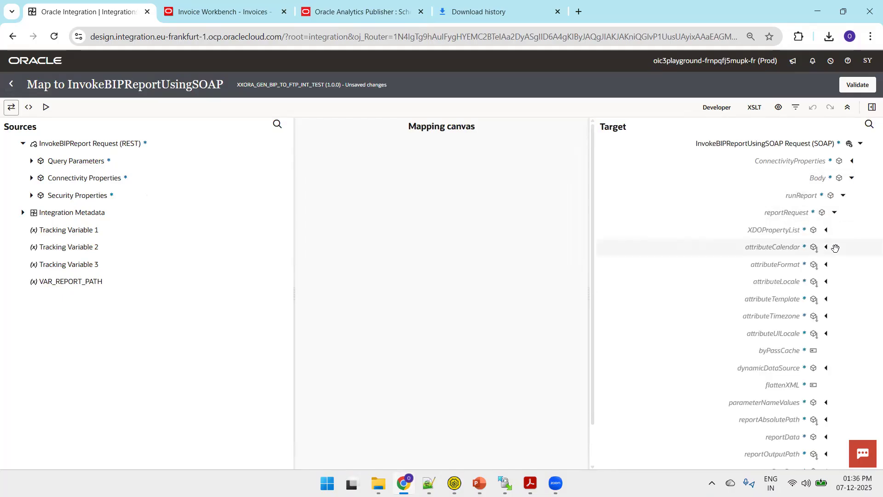
{"action": "left_click", "coordinate": [752, 267]}
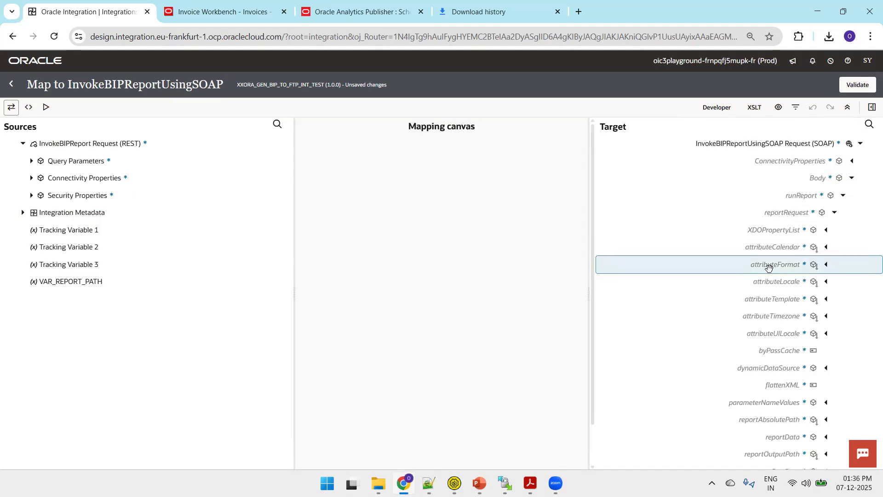
{"action": "left_click", "coordinate": [31, 161]}
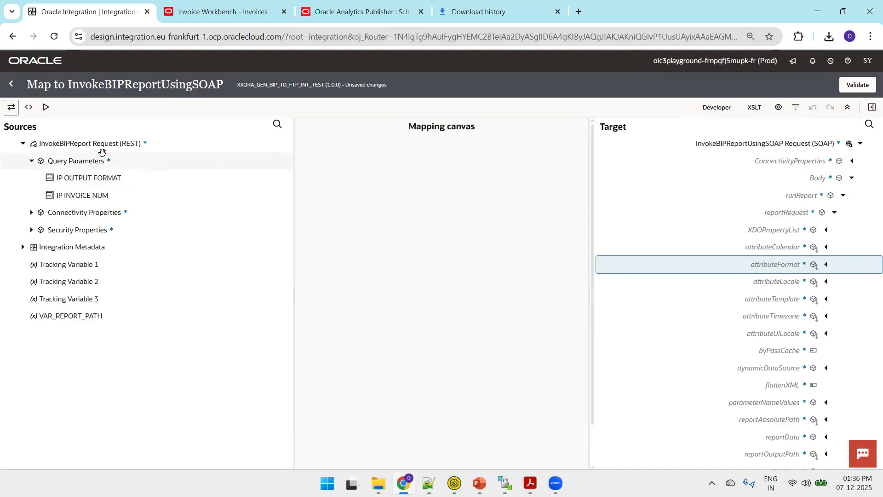
{"action": "left_click_drag", "start_coordinate": [95, 179], "coordinate": [622, 262]}
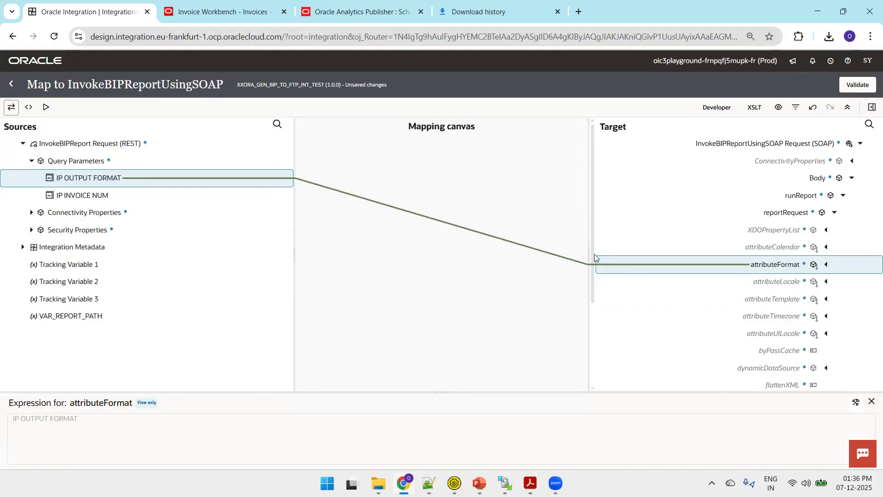
Step: Examine the parameterNameValues structure of the runReport request in SoapUI and return to the map in the browser
{"action": "left_click_drag", "start_coordinate": [591, 229], "coordinate": [601, 309]}
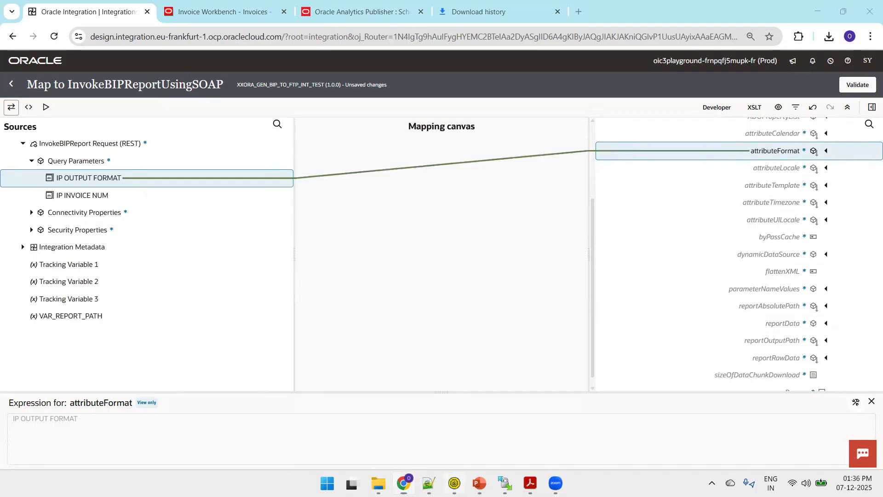
{"action": "left_click", "coordinate": [454, 483]}
{"action": "left_click", "coordinate": [336, 225]}
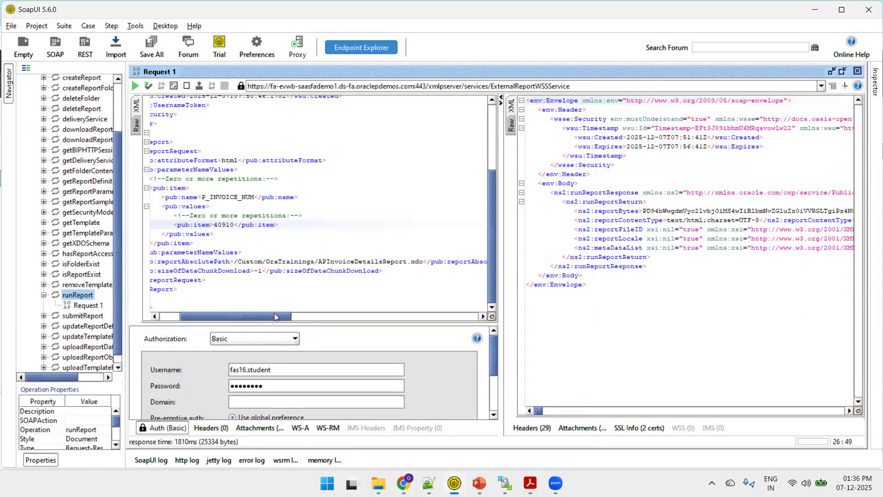
{"action": "left_click_drag", "start_coordinate": [271, 316], "coordinate": [214, 313]}
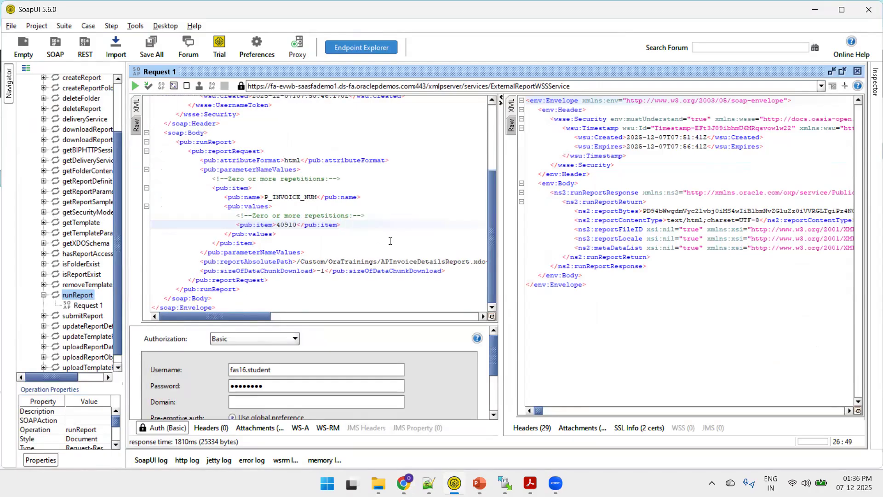
{"action": "double_click", "coordinate": [239, 188]}
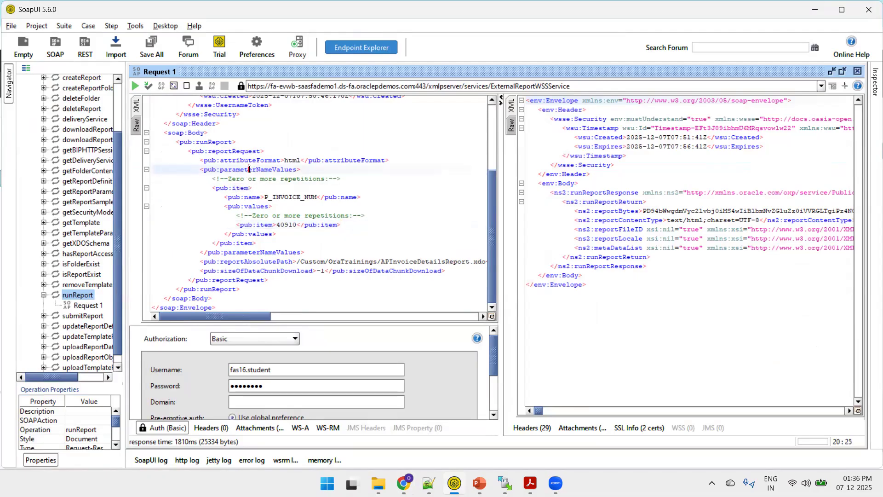
{"action": "double_click", "coordinate": [255, 170]}
{"action": "key", "text": "alt+Tab"}
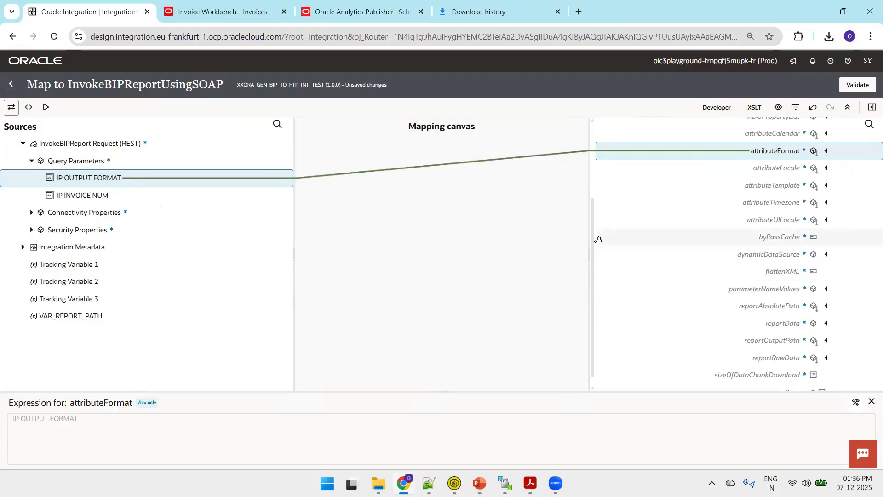
Step: Turn on the Developer and XSLT views of the mapper
{"action": "scroll", "coordinate": [596, 241], "scroll_direction": "down", "scroll_amount": 1}
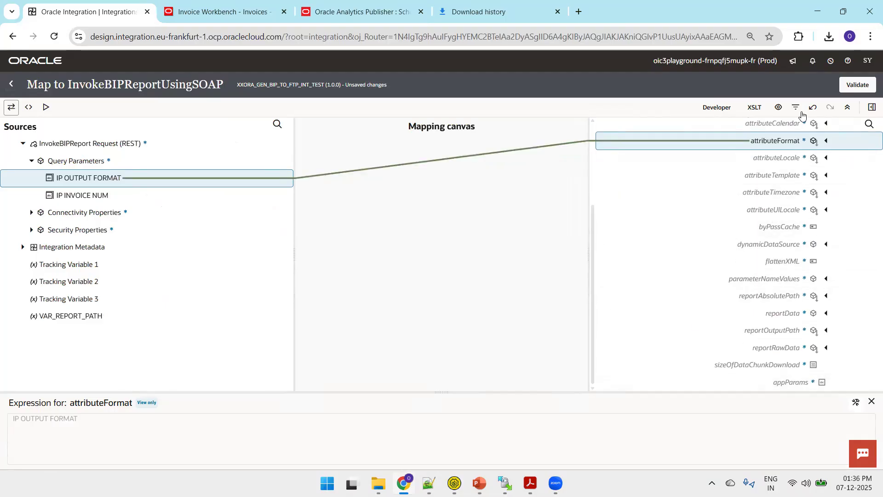
{"action": "left_click", "coordinate": [729, 111]}
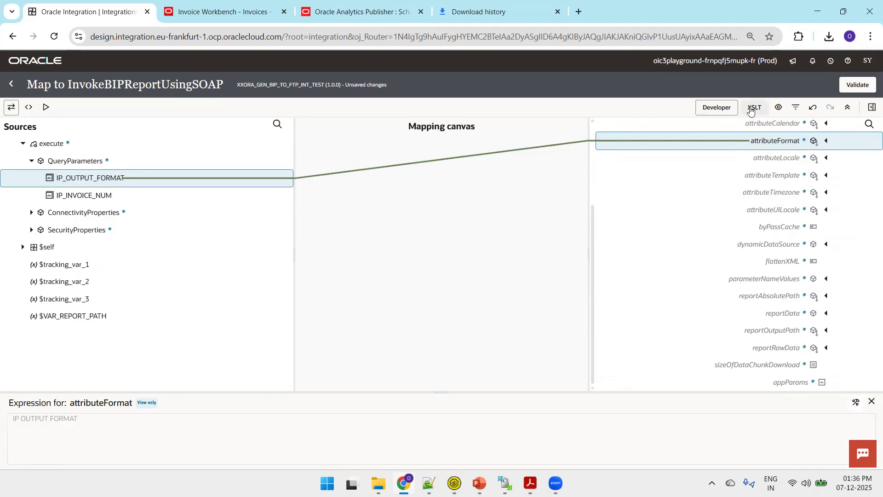
{"action": "left_click", "coordinate": [751, 110]}
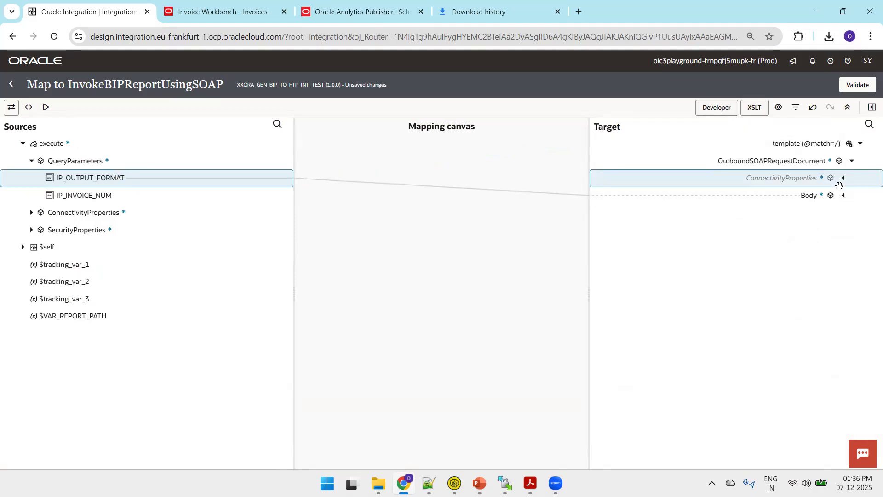
Step: Expand the target's Body down to reportRequest > parameterNameValues > item and select the item node
{"action": "left_click", "coordinate": [843, 196]}
{"action": "left_click", "coordinate": [834, 212]}
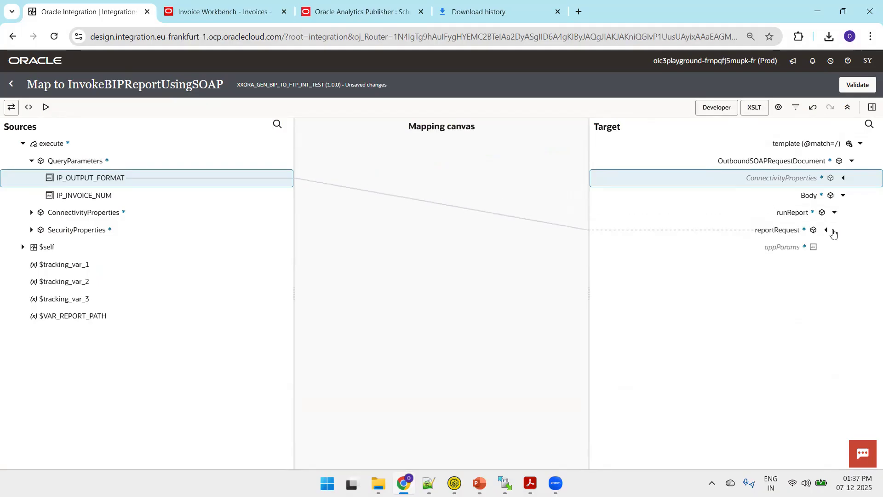
{"action": "left_click", "coordinate": [826, 230]}
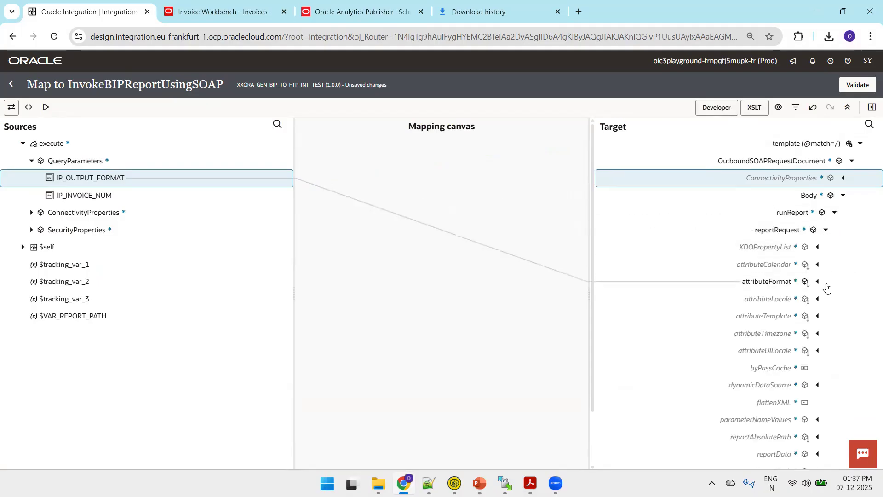
{"action": "left_click_drag", "start_coordinate": [595, 402], "coordinate": [602, 449]}
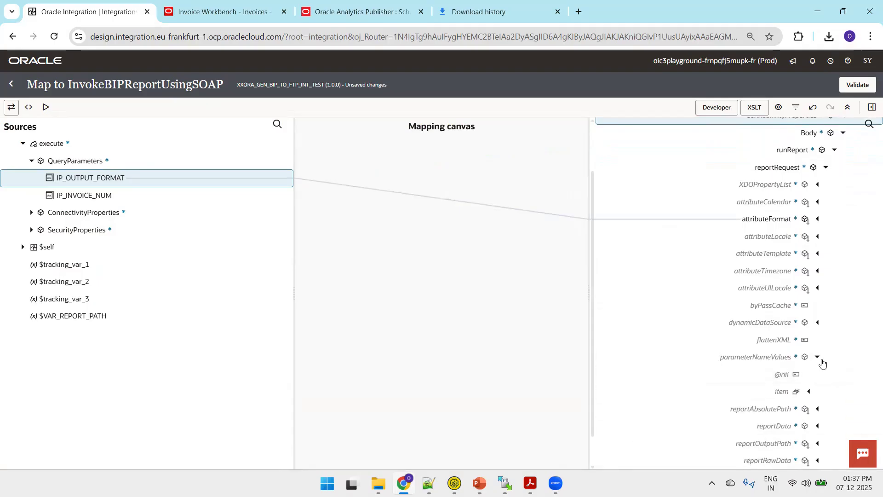
{"action": "left_click", "coordinate": [810, 392]}
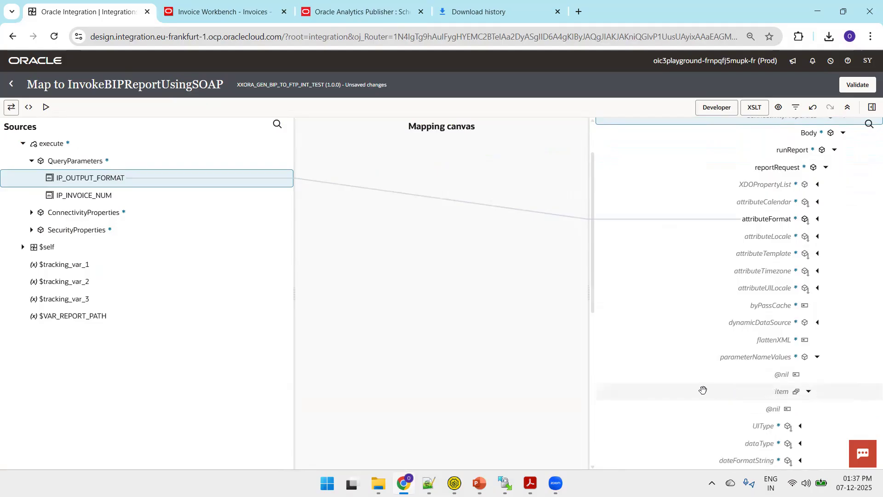
{"action": "left_click_drag", "start_coordinate": [594, 304], "coordinate": [611, 395]}
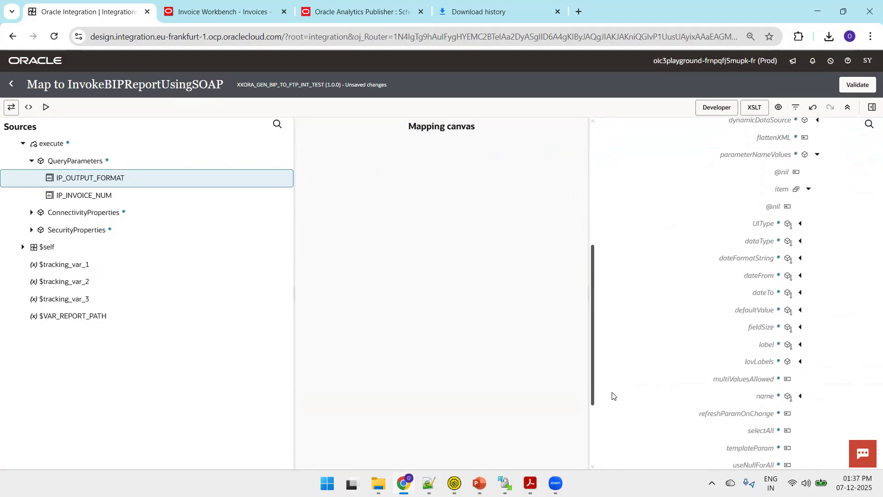
{"action": "left_click", "coordinate": [780, 186]}
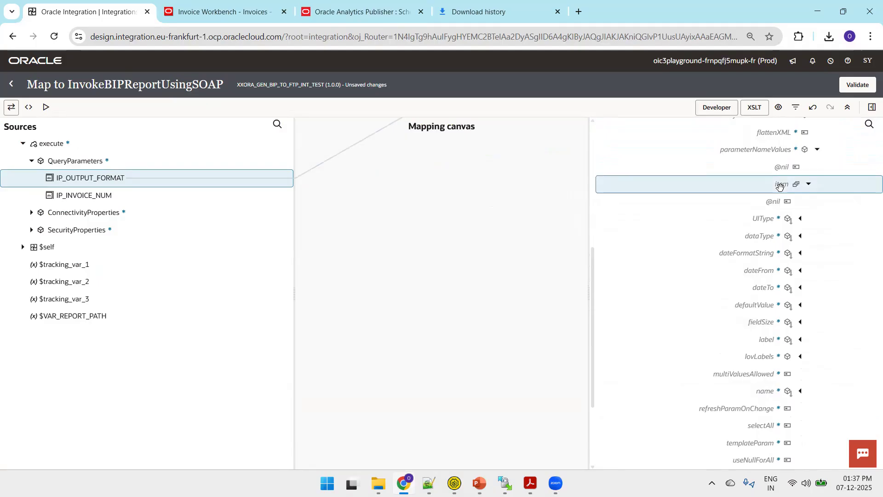
Step: Select the parameter name P_INVOICE_NUM in the SoapUI runReport request and return to the map in the browser
{"action": "key", "text": "alt+Tab"}
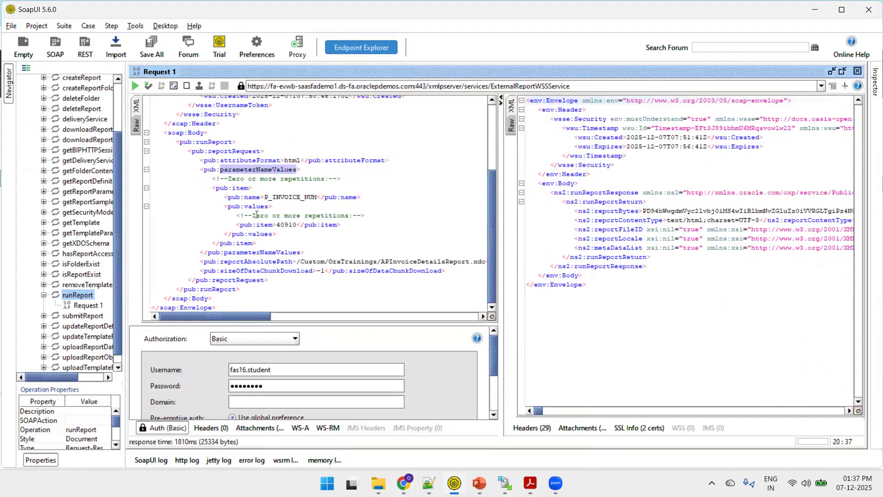
{"action": "key", "text": "alt+Tab"}
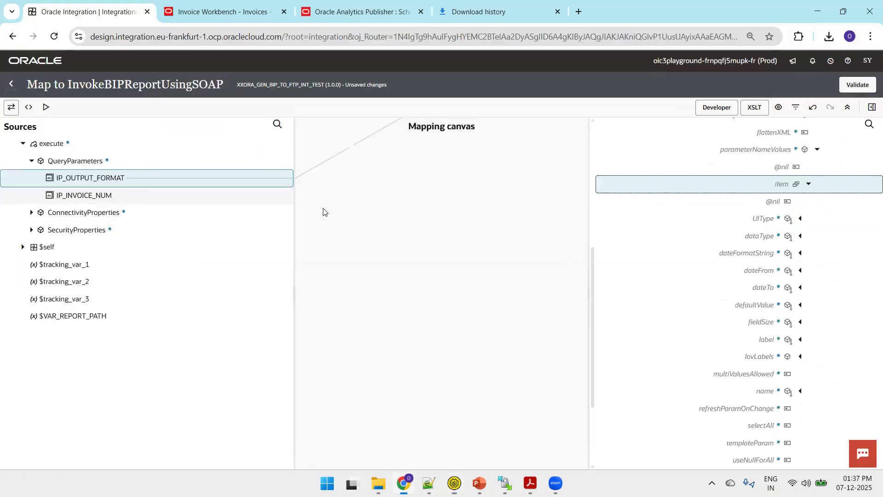
{"action": "key", "text": "alt+Tab"}
{"action": "double_click", "coordinate": [289, 197]}
{"action": "left_click_drag", "start_coordinate": [265, 197], "coordinate": [317, 197]}
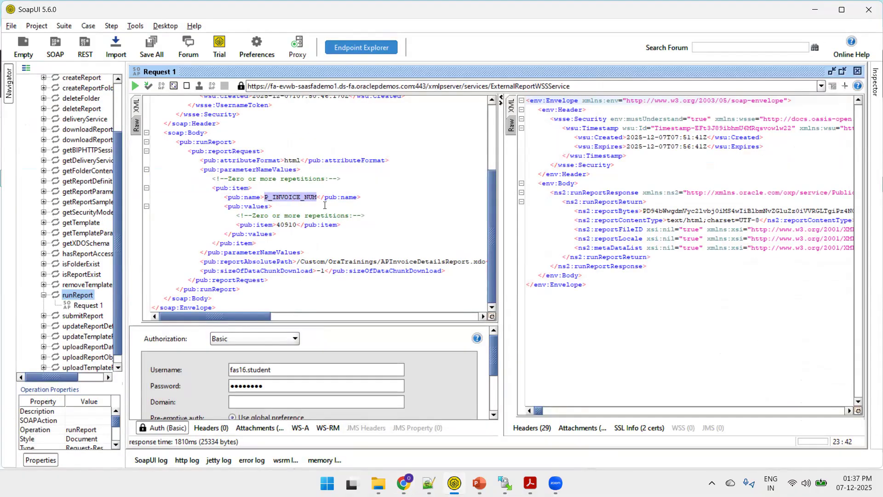
{"action": "key", "text": "alt+Tab"}
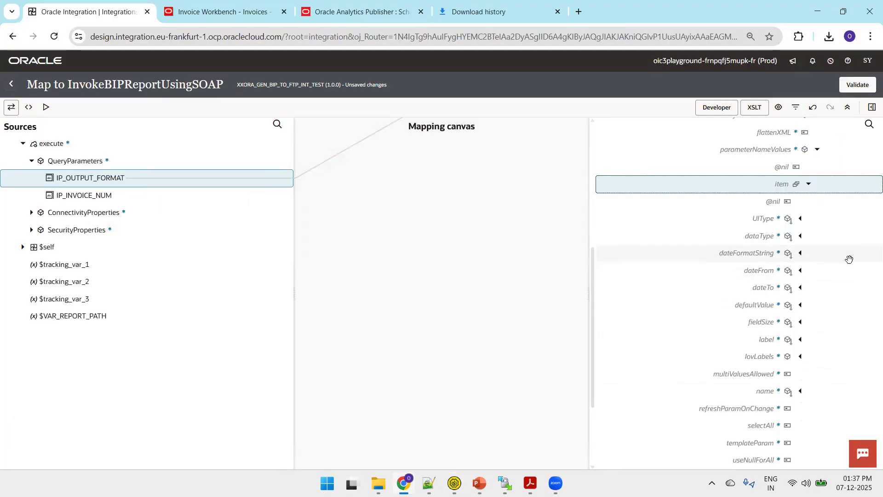
{"action": "left_click", "coordinate": [766, 407]}
{"action": "left_click", "coordinate": [764, 391]}
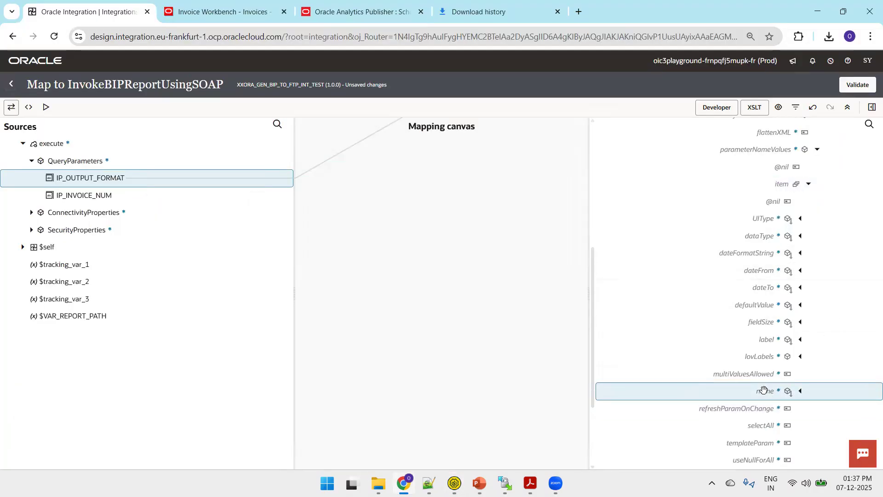
{"action": "right_click", "coordinate": [765, 391]}
{"action": "left_click", "coordinate": [796, 245]}
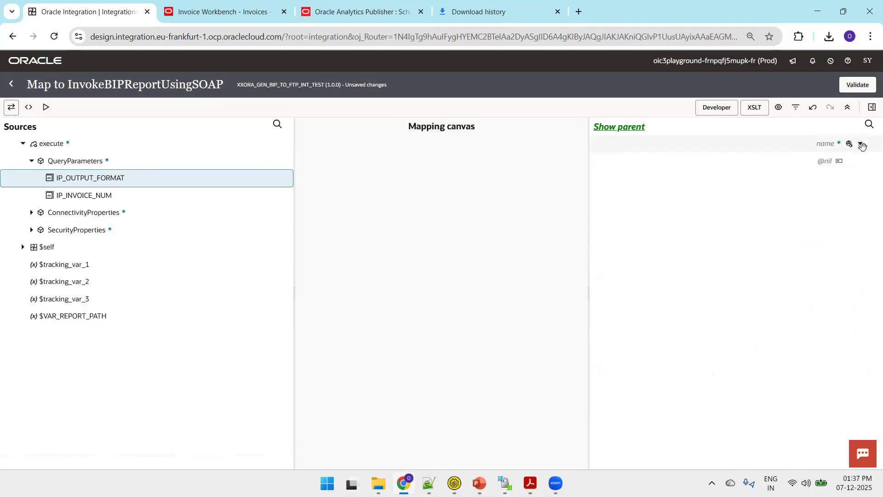
{"action": "left_click", "coordinate": [612, 128]}
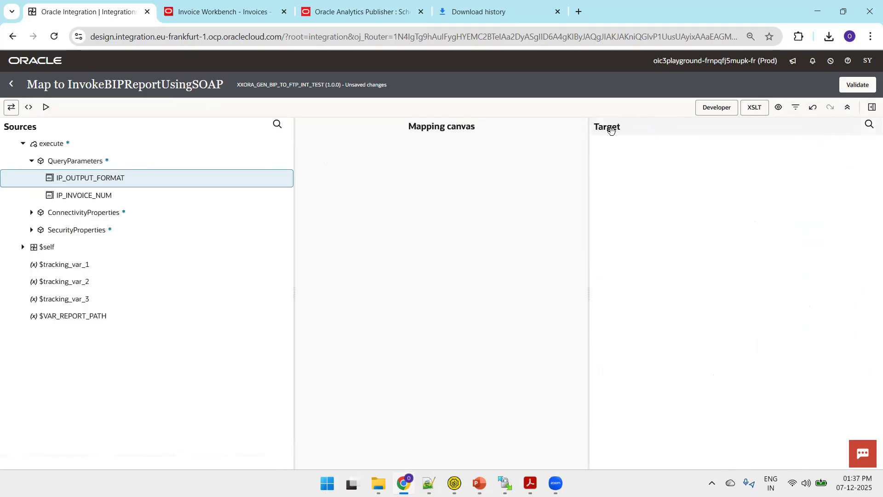
Step: Expand the target's Body down through runReport, reportRequest and parameterNameValues to the child nodes of item
{"action": "left_click", "coordinate": [845, 195]}
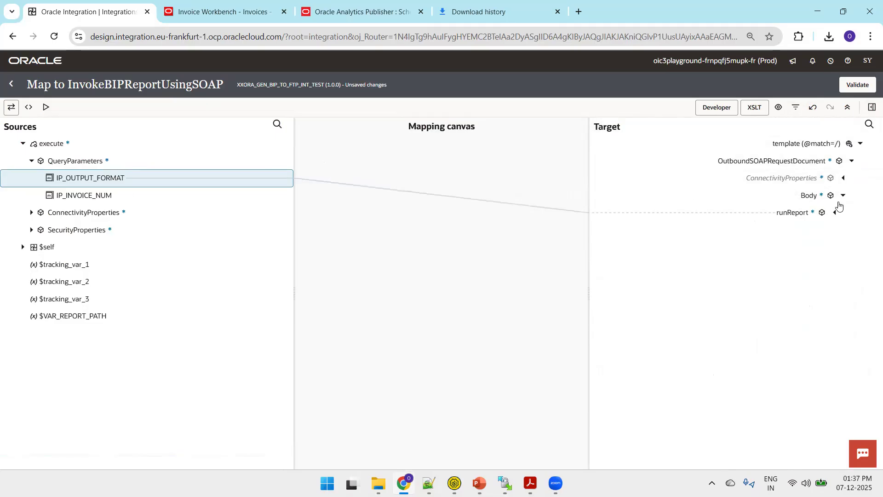
{"action": "left_click", "coordinate": [835, 212]}
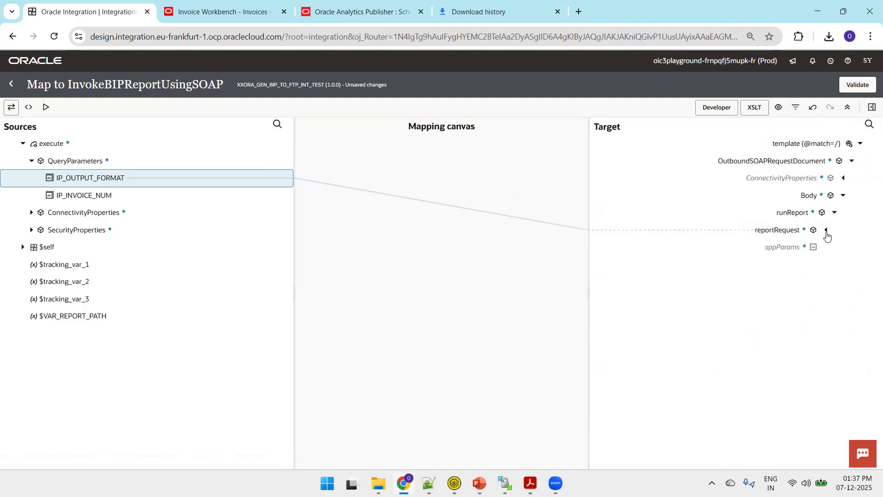
{"action": "left_click", "coordinate": [825, 233]}
{"action": "left_click", "coordinate": [819, 282]}
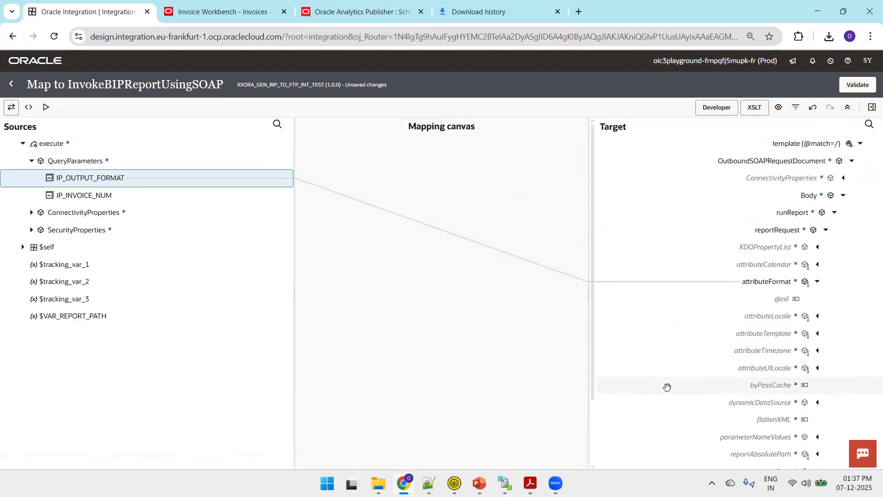
{"action": "left_click", "coordinate": [818, 438]}
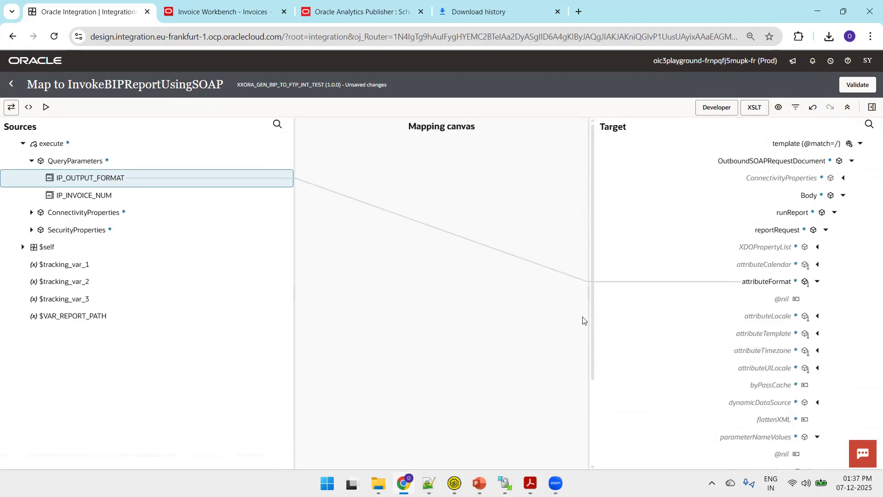
{"action": "left_click_drag", "start_coordinate": [594, 322], "coordinate": [617, 449]}
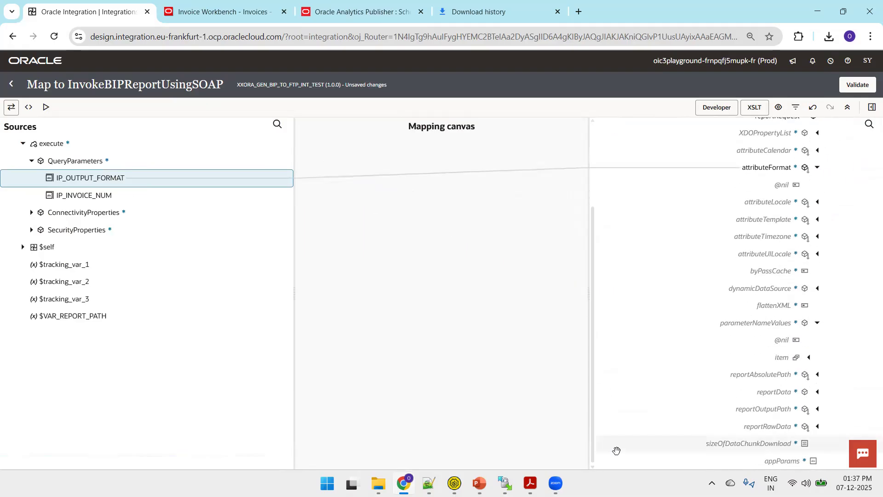
{"action": "left_click", "coordinate": [809, 358]}
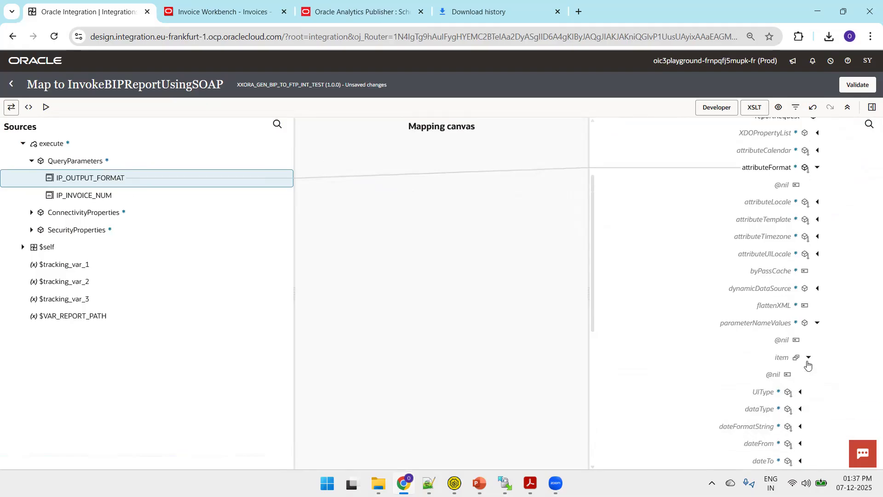
{"action": "scroll", "coordinate": [606, 375], "scroll_direction": "down", "scroll_amount": 6}
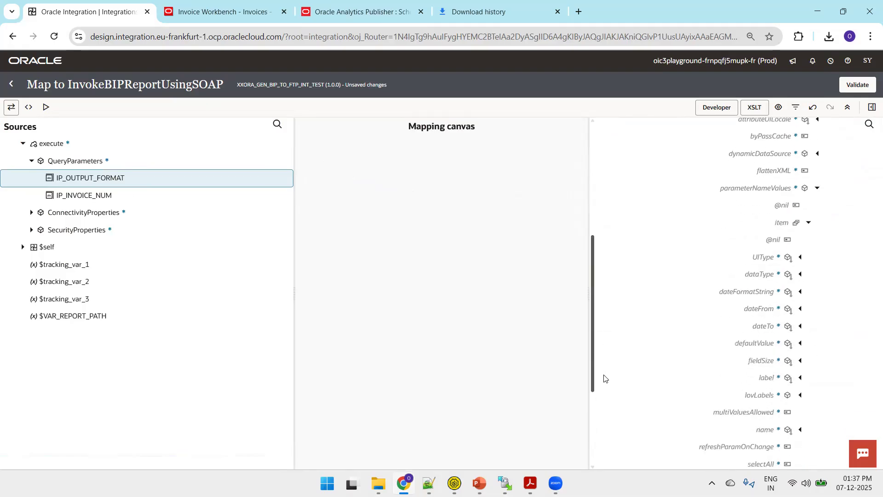
Step: Create the name target node under the parameterNameValues item and set its expression to 'P_INVOICE_NUM'
{"action": "right_click", "coordinate": [775, 291]}
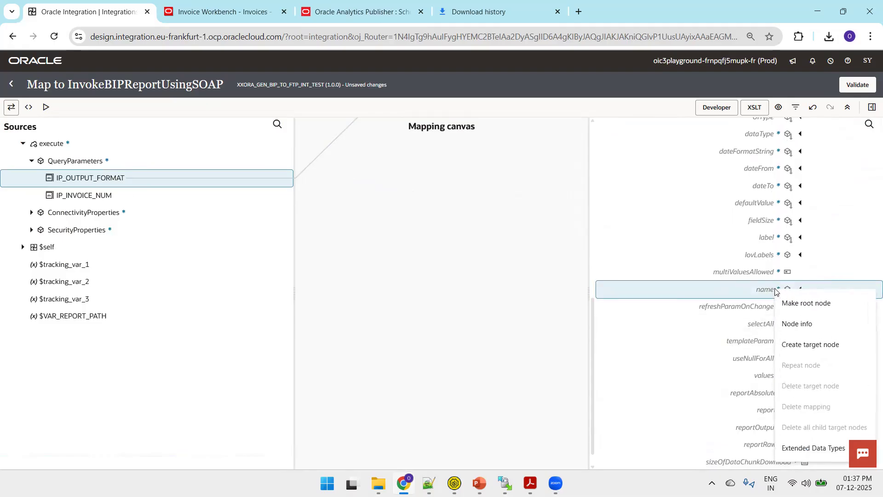
{"action": "left_click", "coordinate": [805, 346]}
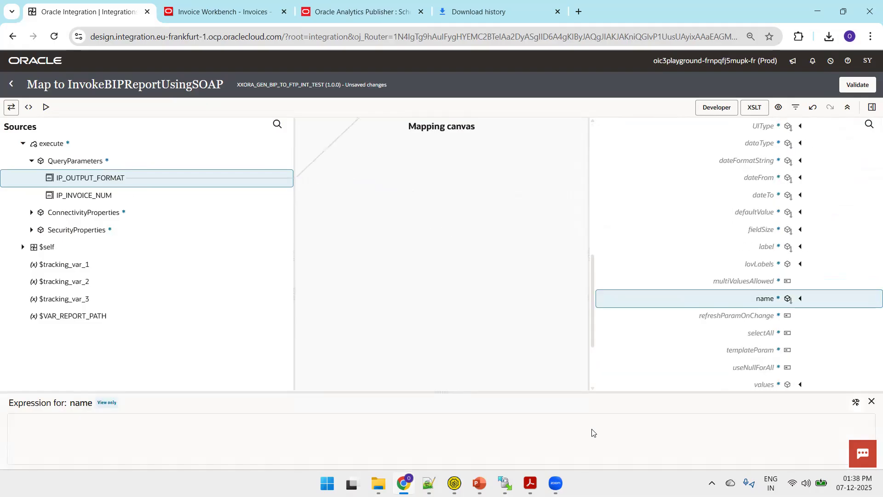
{"action": "left_click", "coordinate": [856, 402]}
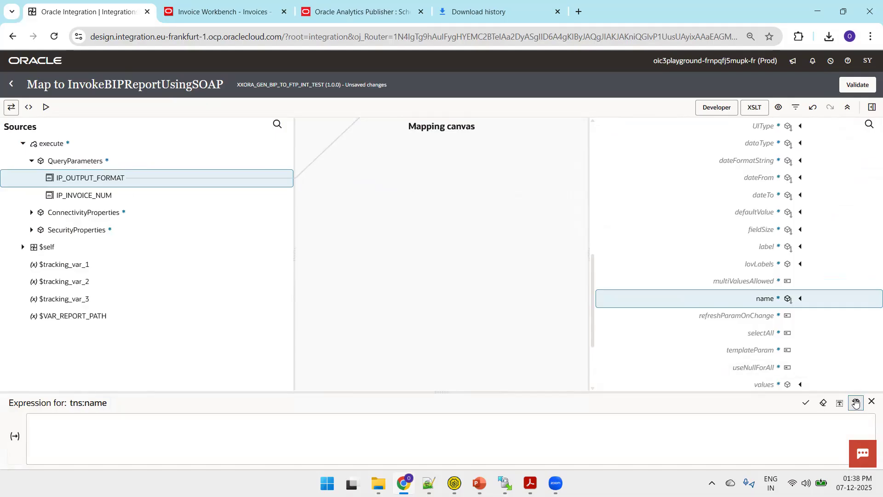
{"action": "left_click", "coordinate": [424, 448]}
{"action": "type", "text": "'P_INVOICE_NUM"}
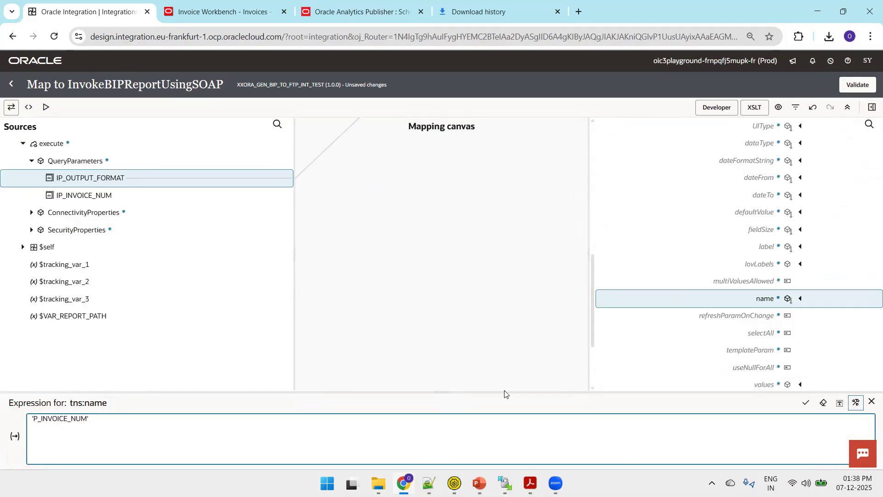
{"action": "left_click_drag", "start_coordinate": [594, 299], "coordinate": [597, 362]}
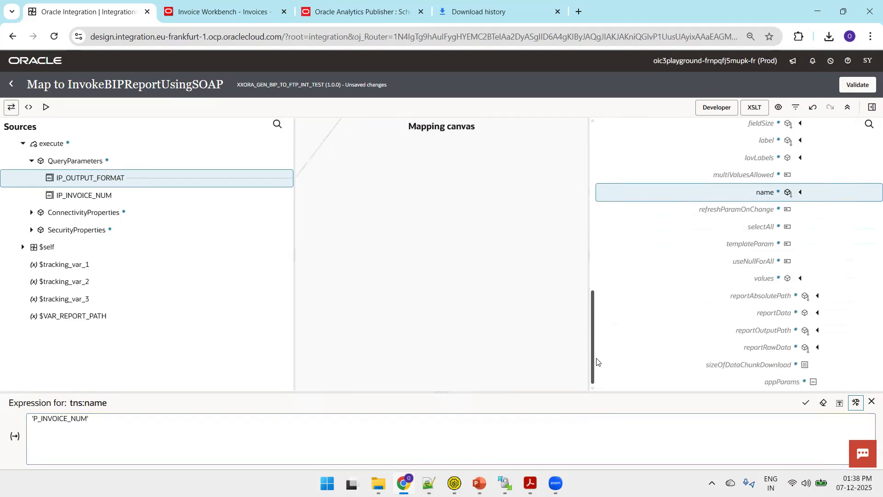
{"action": "left_click", "coordinate": [808, 404]}
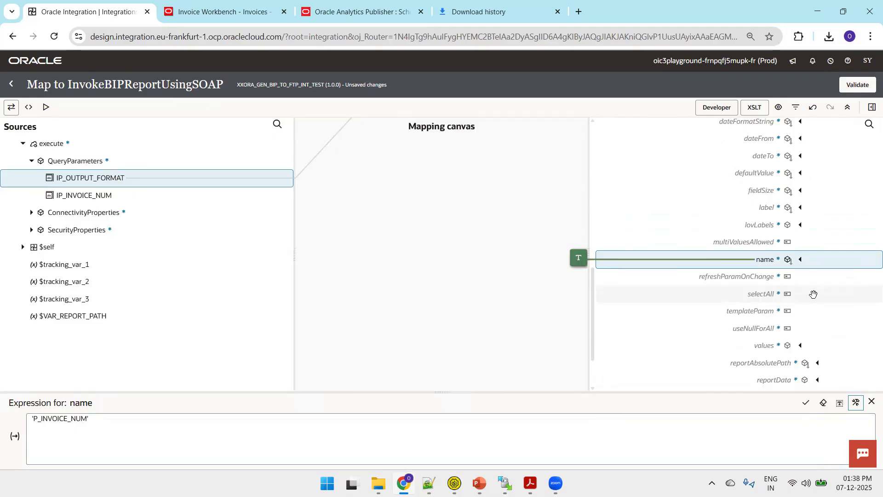
Step: Expand the name node, inspect the values > item element of the runReport request in SoapUI, and return to the map in the browser
{"action": "left_click", "coordinate": [800, 259]}
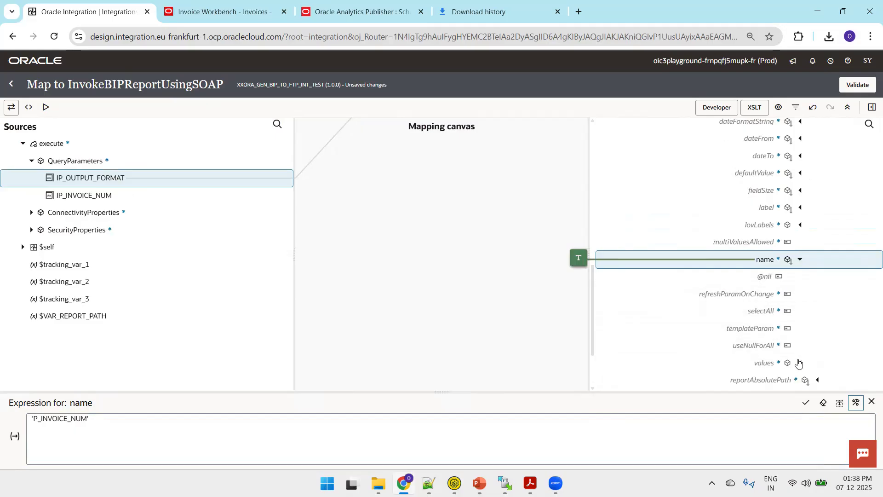
{"action": "key", "text": "alt+Tab"}
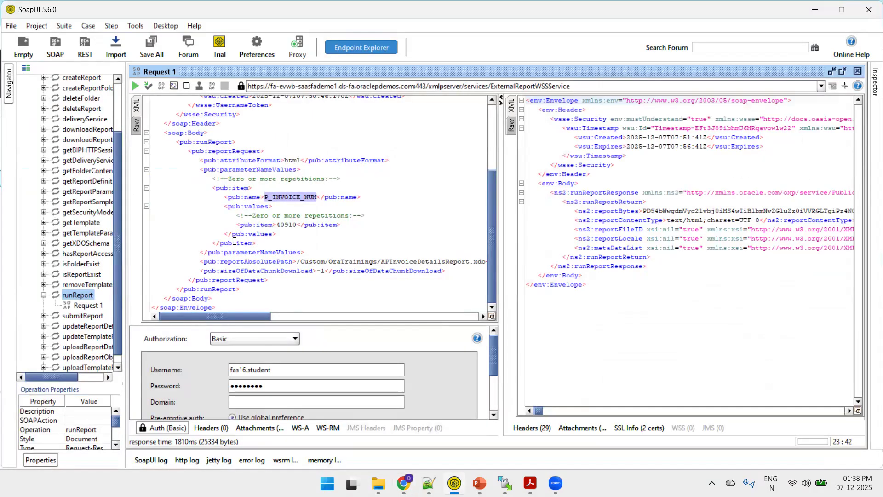
{"action": "left_click", "coordinate": [261, 225]}
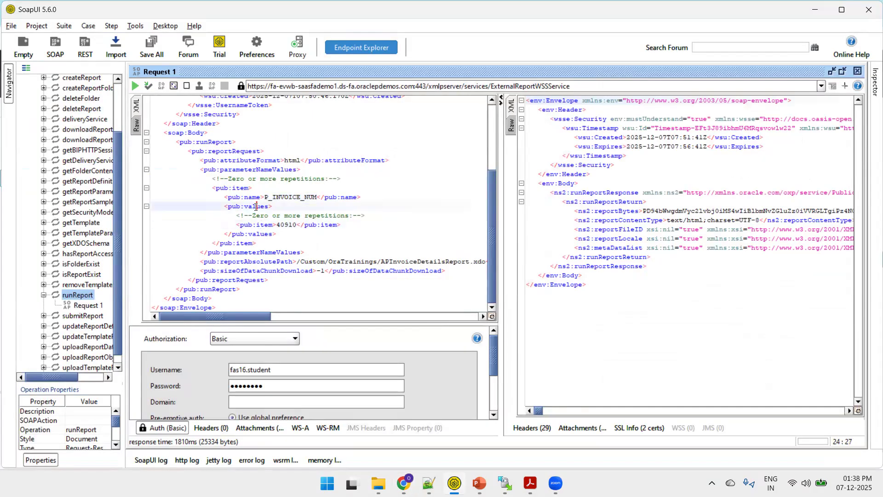
{"action": "double_click", "coordinate": [286, 225]}
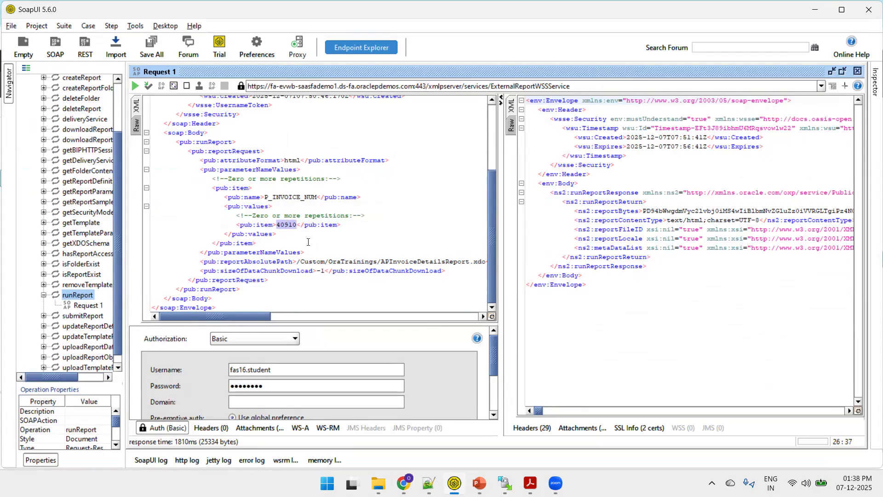
{"action": "key", "text": "alt+Tab"}
Step: Create the item target node under values and map the source IP_INVOICE_NUM to it
{"action": "left_click", "coordinate": [801, 362]}
{"action": "left_click_drag", "start_coordinate": [594, 286], "coordinate": [594, 321]}
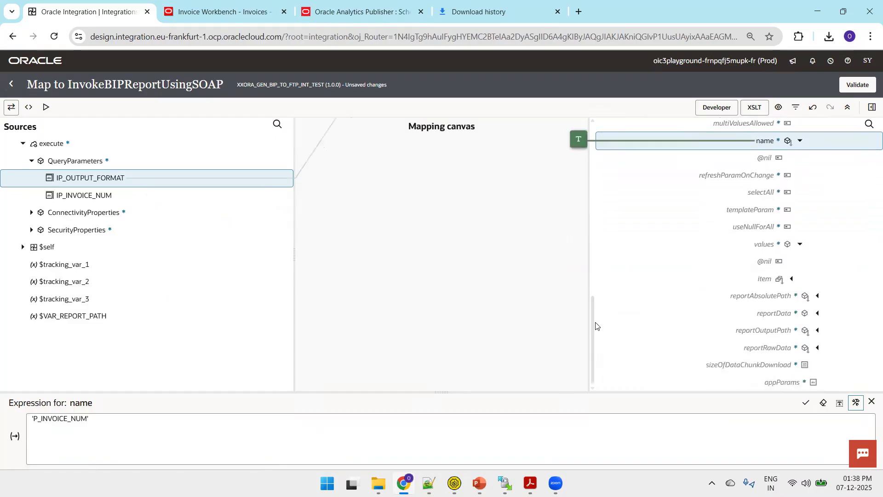
{"action": "left_click", "coordinate": [769, 279]}
{"action": "right_click", "coordinate": [763, 361]}
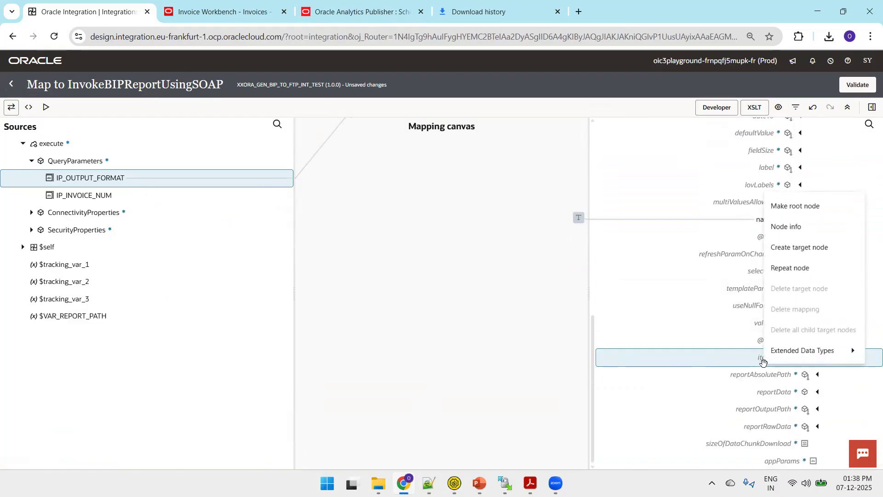
{"action": "left_click", "coordinate": [796, 247]}
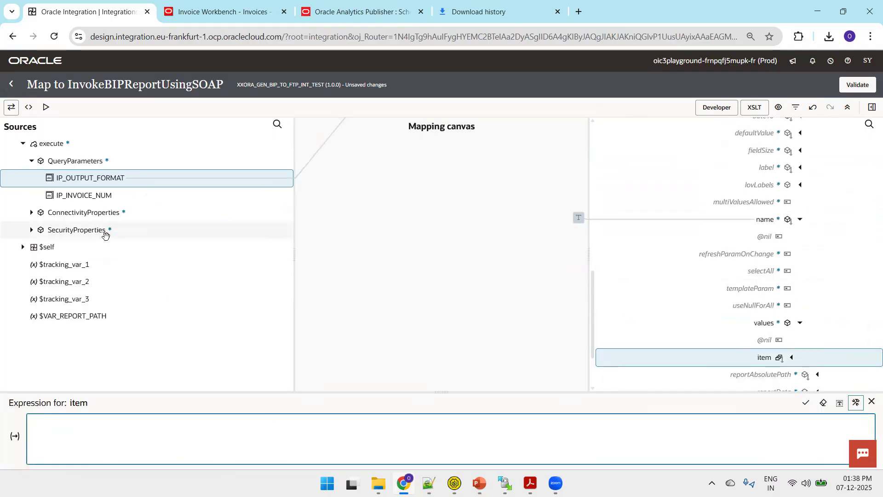
{"action": "left_click_drag", "start_coordinate": [73, 197], "coordinate": [108, 427]}
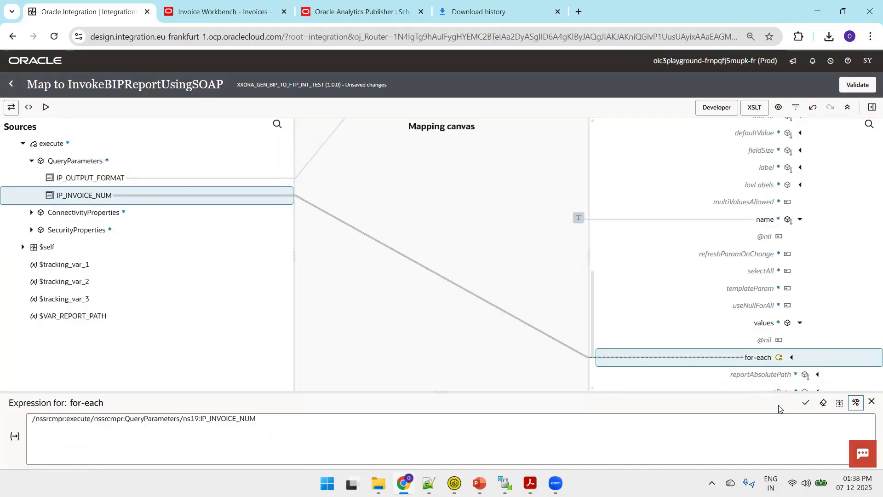
{"action": "left_click", "coordinate": [806, 404]}
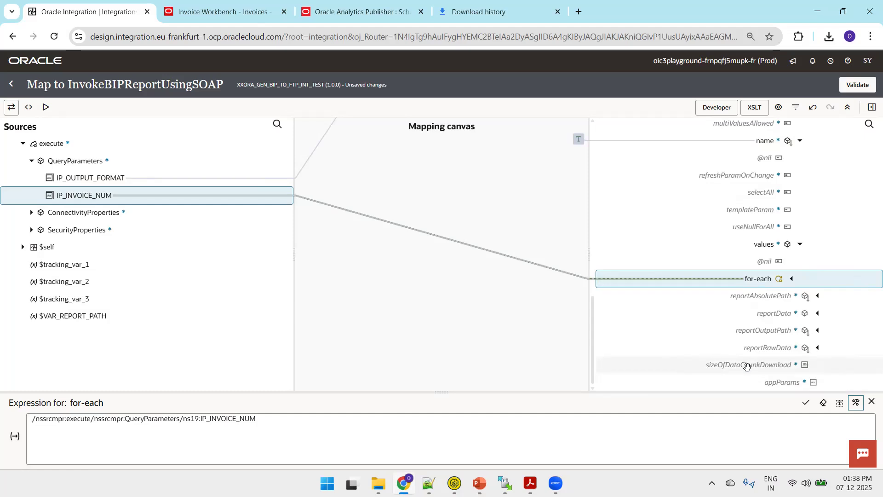
Step: Map the $VAR_REPORT_PATH variable to the target's reportAbsolutePath
{"action": "left_click", "coordinate": [747, 297]}
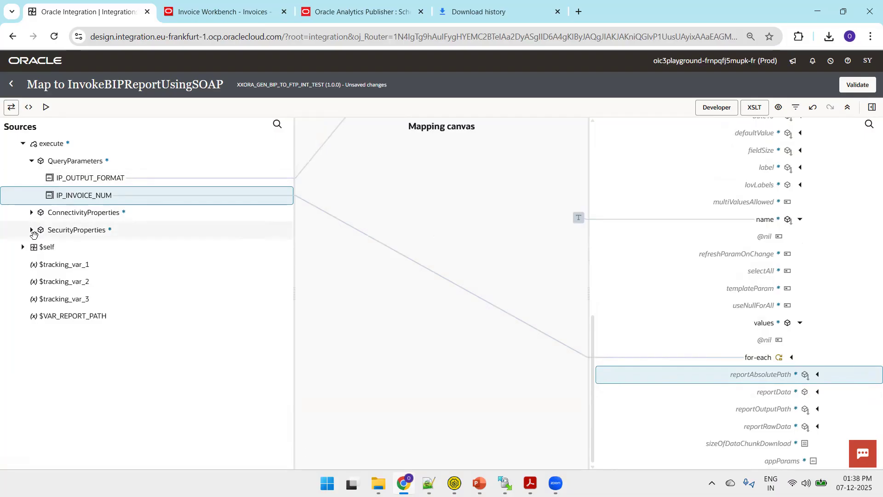
{"action": "left_click_drag", "start_coordinate": [64, 319], "coordinate": [614, 379]}
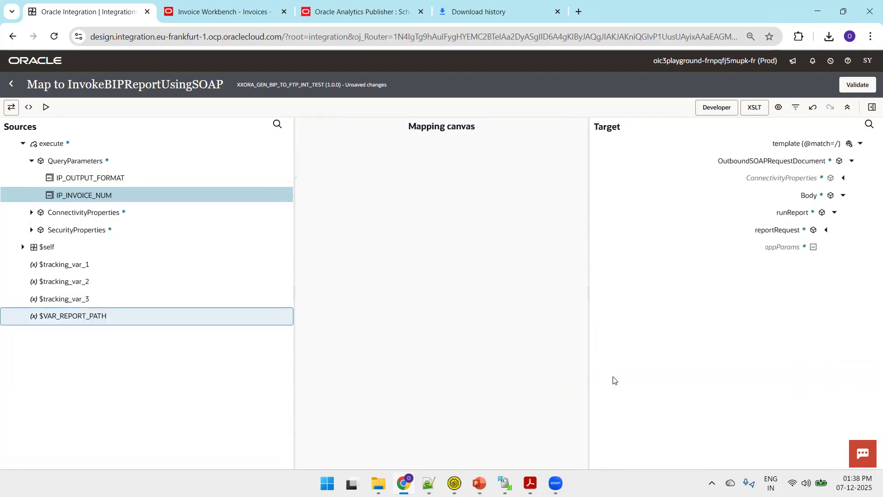
Step: Check the sizeOfDataChunkDownload element in the SoapUI runReport request and return to the map in the browser
{"action": "left_click", "coordinate": [454, 483]}
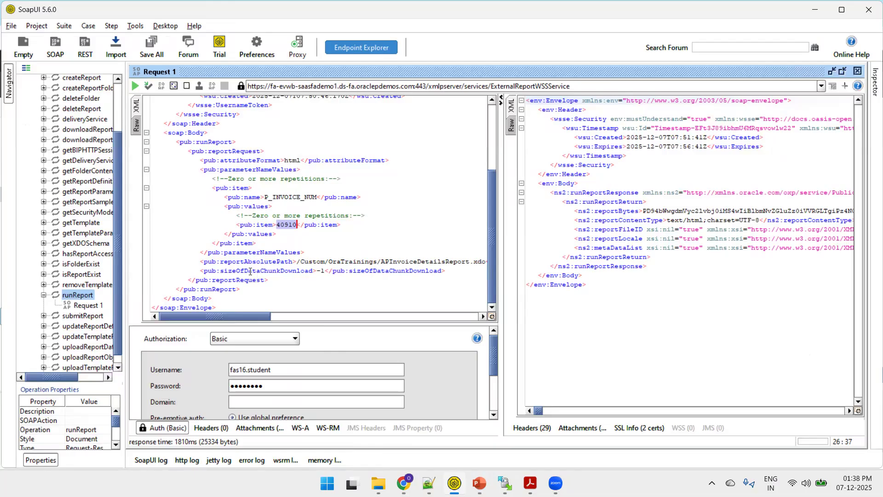
{"action": "double_click", "coordinate": [250, 272]}
{"action": "key", "text": "alt+Tab"}
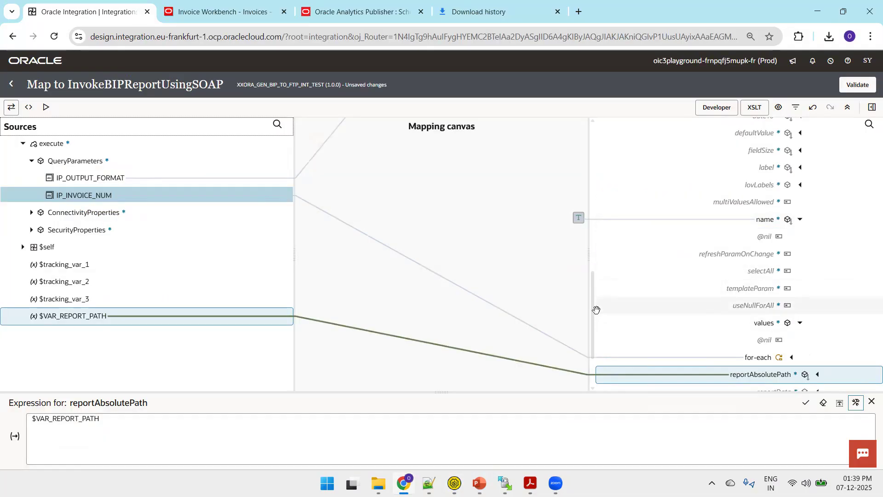
Step: Create the sizeOfDataChunkDownload target node and set its expression to '-1'
{"action": "left_click_drag", "start_coordinate": [595, 335], "coordinate": [594, 360]}
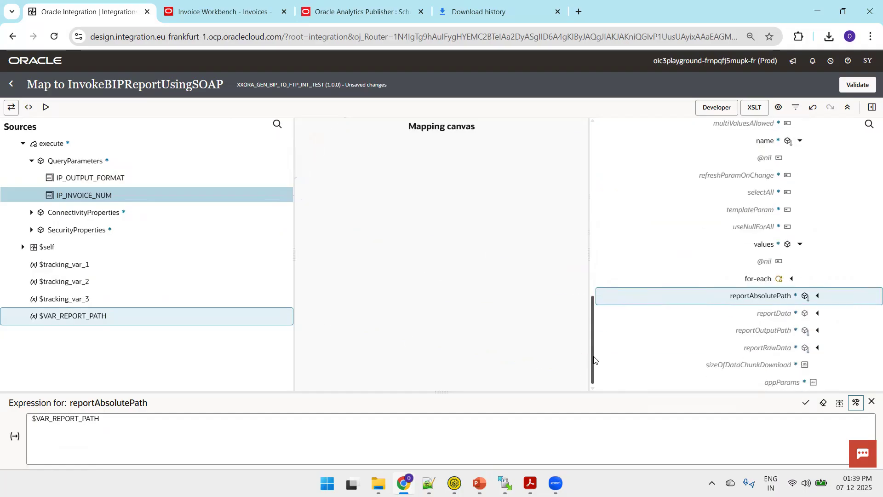
{"action": "left_click", "coordinate": [703, 365]}
{"action": "right_click", "coordinate": [802, 444]}
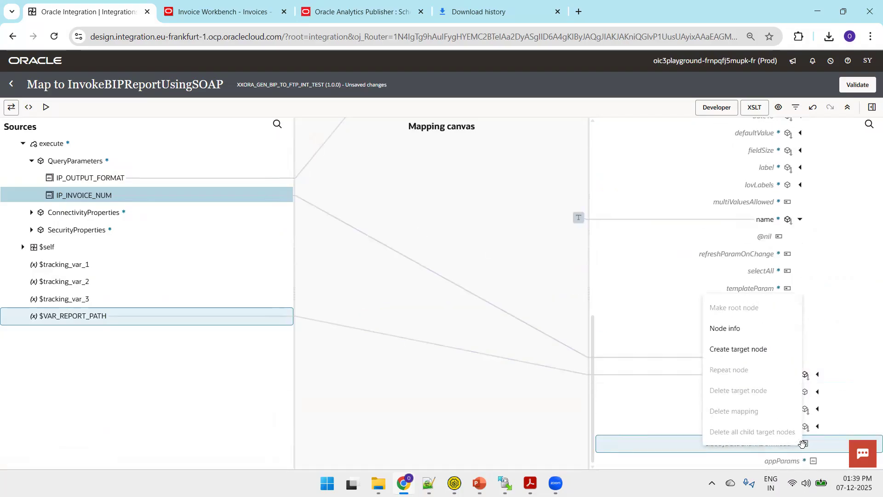
{"action": "left_click", "coordinate": [766, 349]}
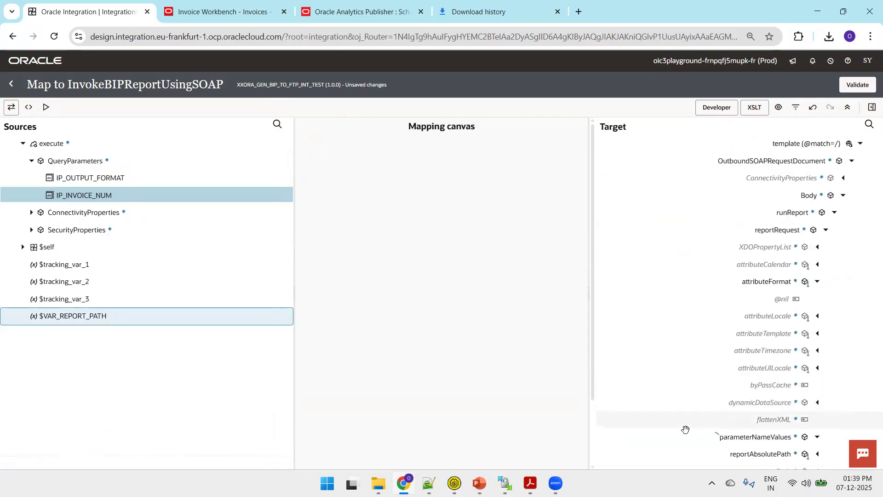
{"action": "left_click", "coordinate": [526, 432]}
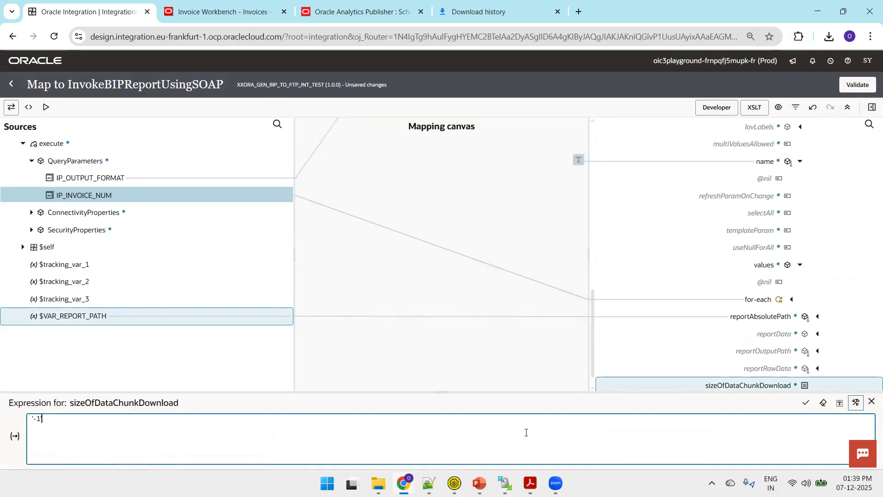
{"action": "type", "text": "'-1'"}
{"action": "left_click", "coordinate": [806, 402]}
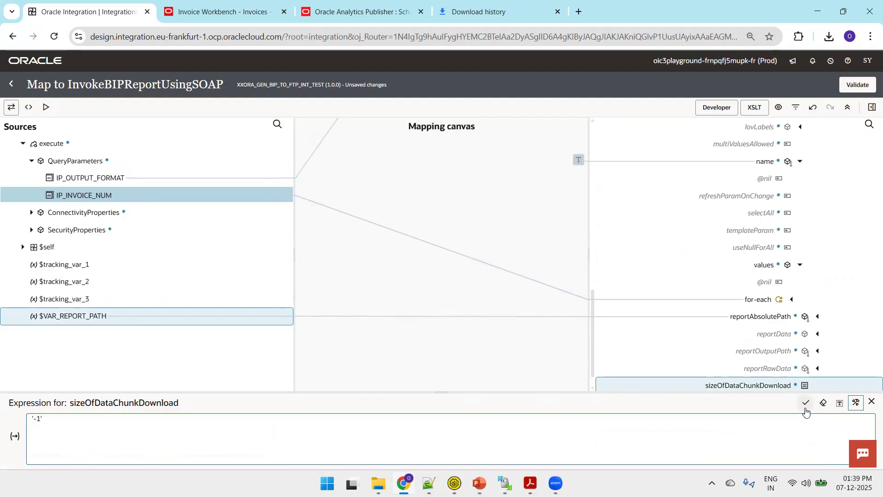
Step: Validate the Map to InvokeBIPReportUsingSOAP and return to the integration canvas
{"action": "left_click", "coordinate": [858, 87]}
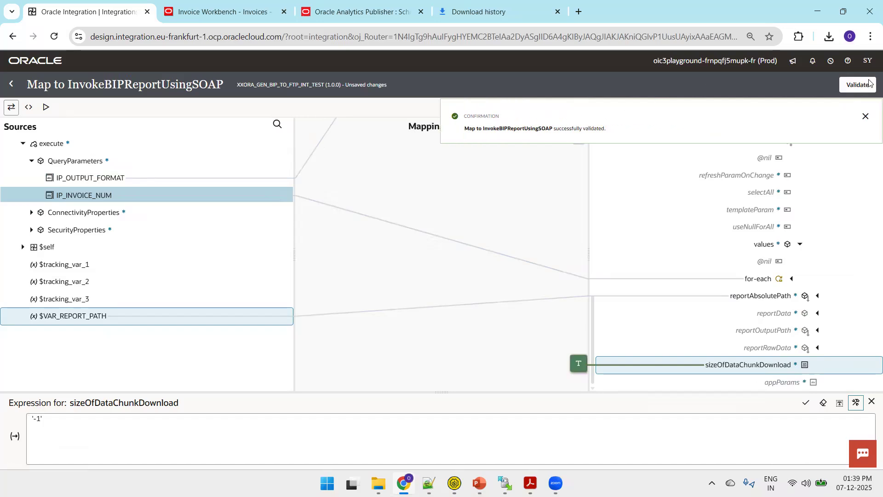
{"action": "left_click", "coordinate": [11, 83]}
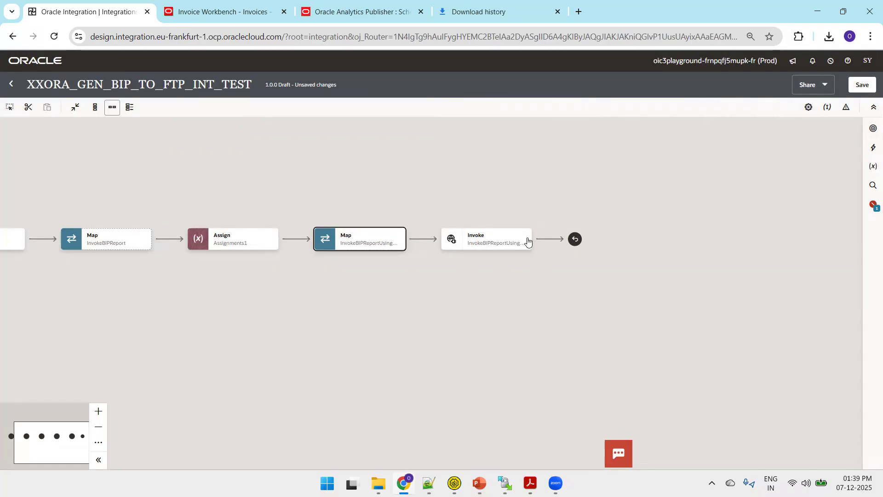
Step: Add a Stage file action named WriteFileUsingStage after the InvokeBIPReportUsingSOAP invoke
{"action": "mouse_move", "coordinate": [548, 241]}
{"action": "left_click", "coordinate": [548, 240]}
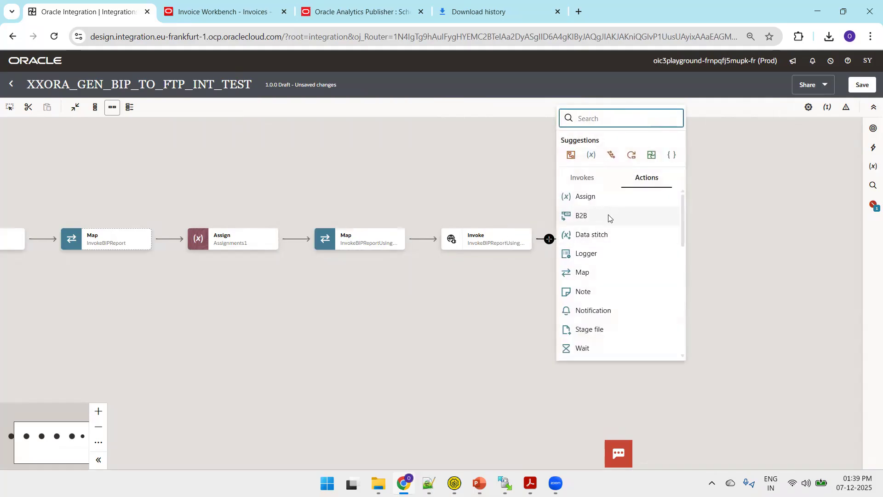
{"action": "left_click", "coordinate": [596, 326]}
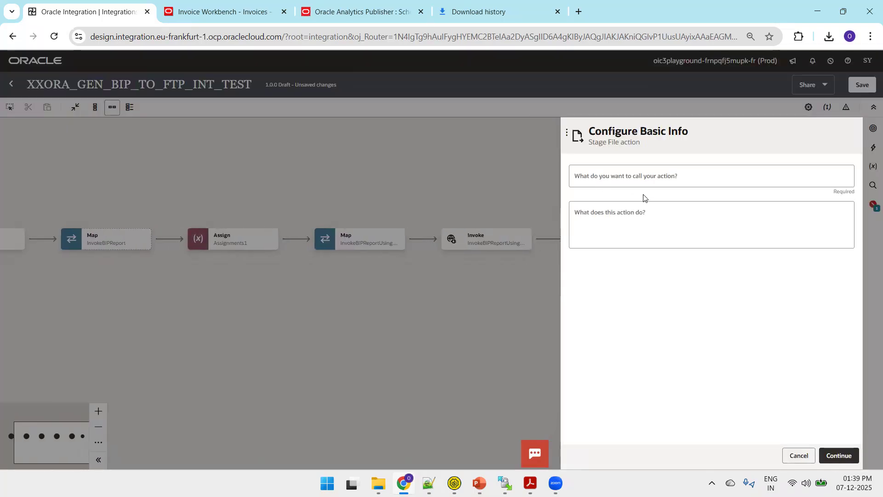
{"action": "left_click", "coordinate": [641, 180]}
{"action": "type", "text": "Writ"}
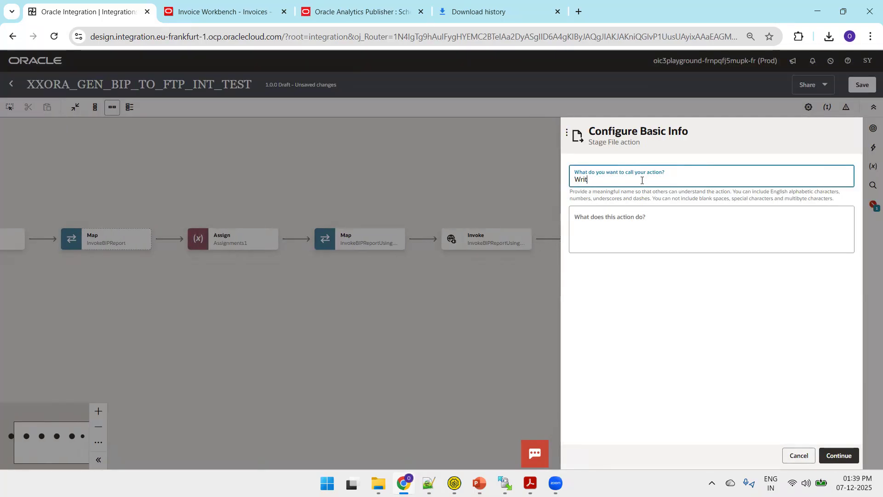
{"action": "type", "text": "eFileUsingStage"}
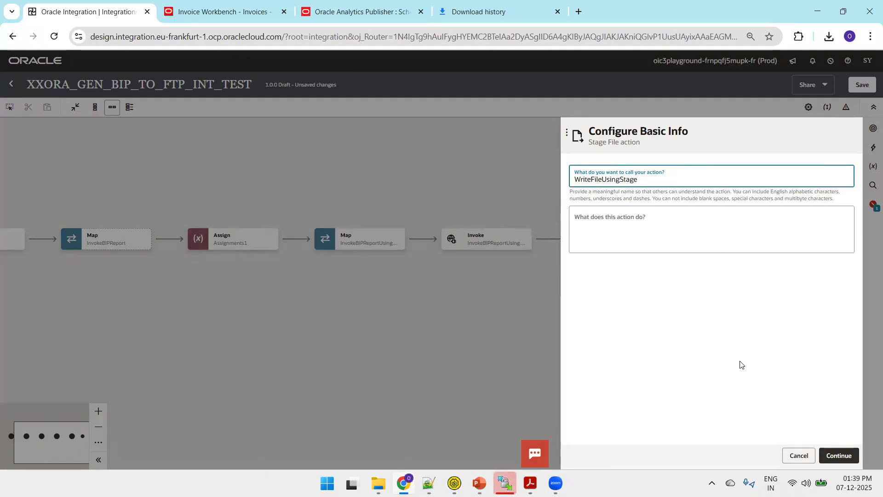
{"action": "left_click", "coordinate": [833, 457]}
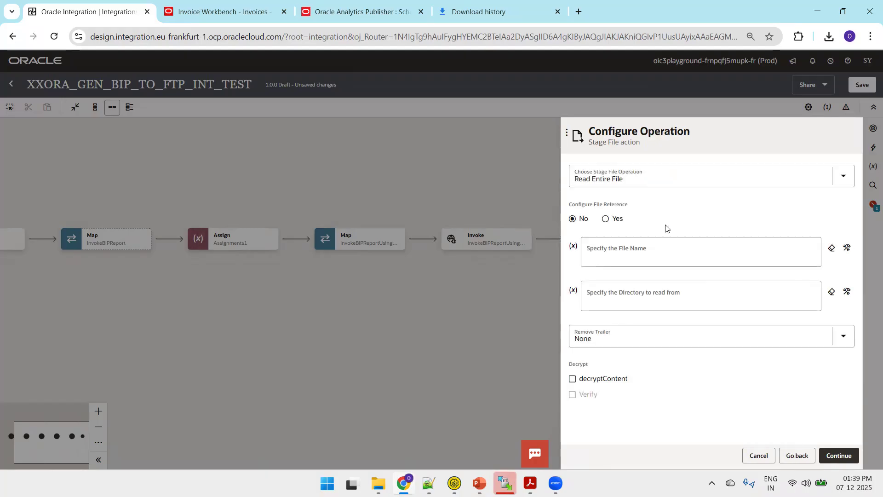
Step: Configure the stage action for the Write File operation with file name 'APInvoice' and output directory '/Report'
{"action": "left_click", "coordinate": [629, 184]}
{"action": "type", "text": "wr"}
{"action": "key", "text": "ctrl+a"}
{"action": "type", "text": "wr"}
{"action": "left_click", "coordinate": [633, 203]}
{"action": "left_click", "coordinate": [674, 221]}
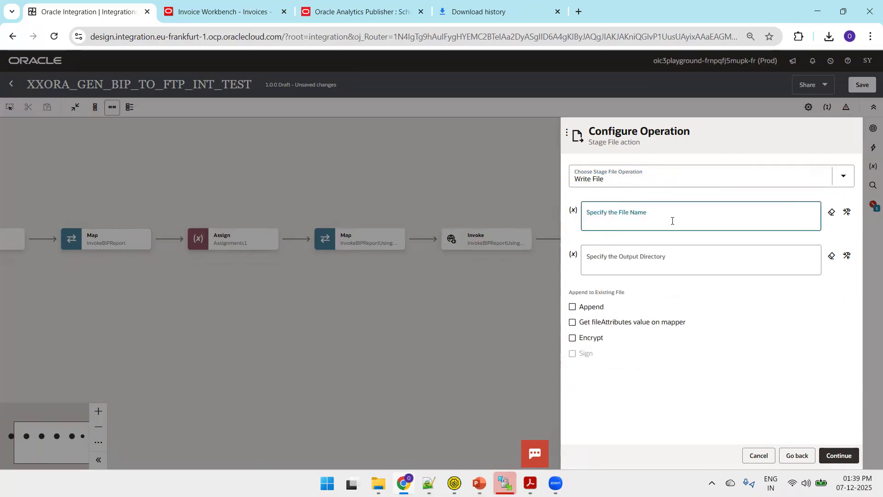
{"action": "type", "text": "'ApIn"}
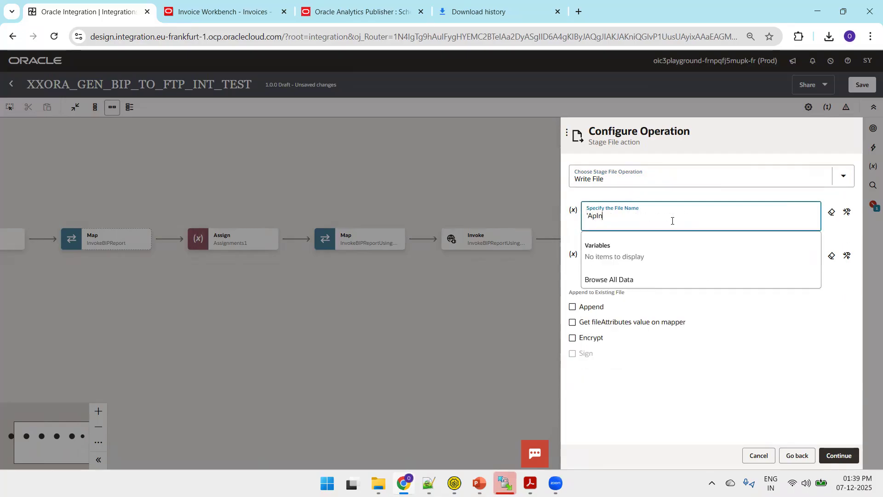
{"action": "type", "text": "voice'"}
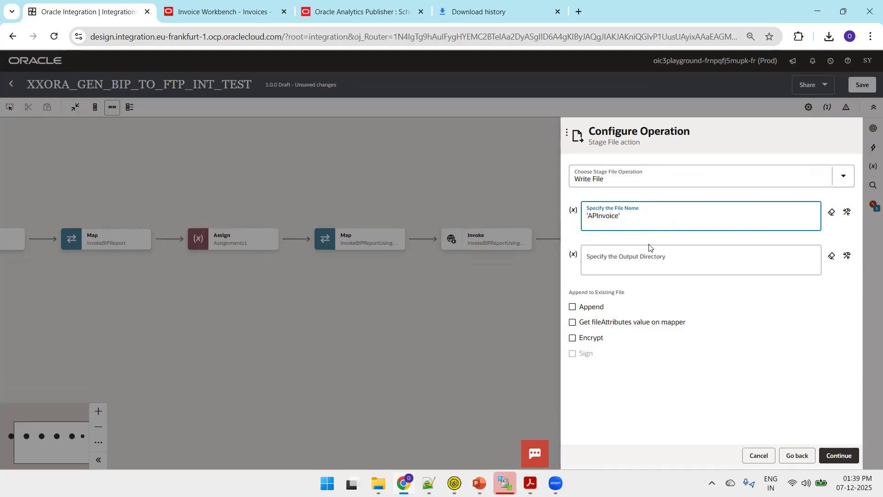
{"action": "left_click", "coordinate": [643, 258]}
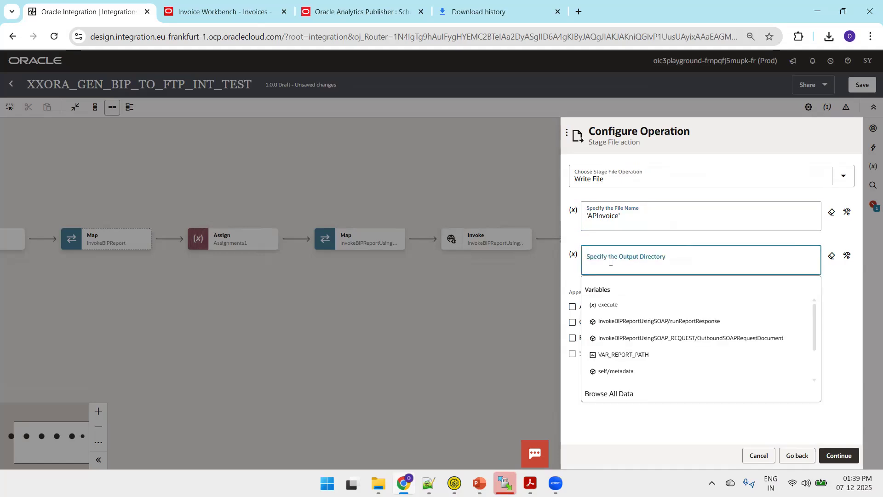
{"action": "type", "text": "'/"}
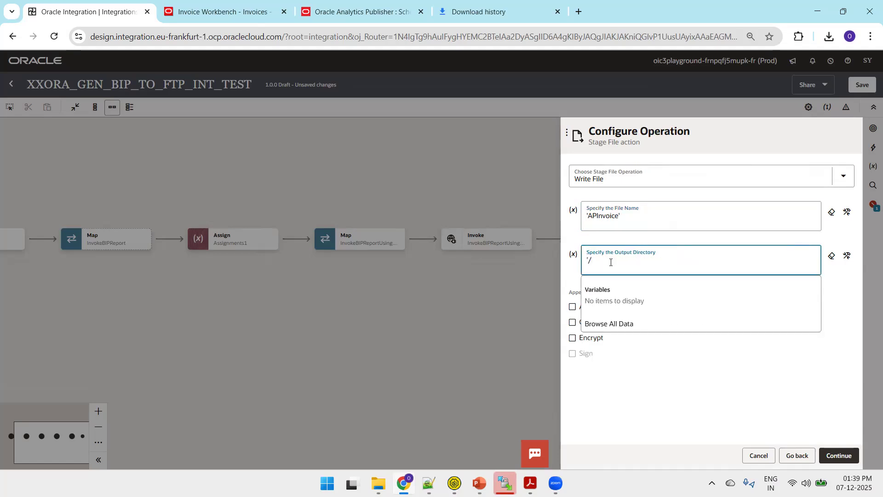
{"action": "type", "text": "Report"}
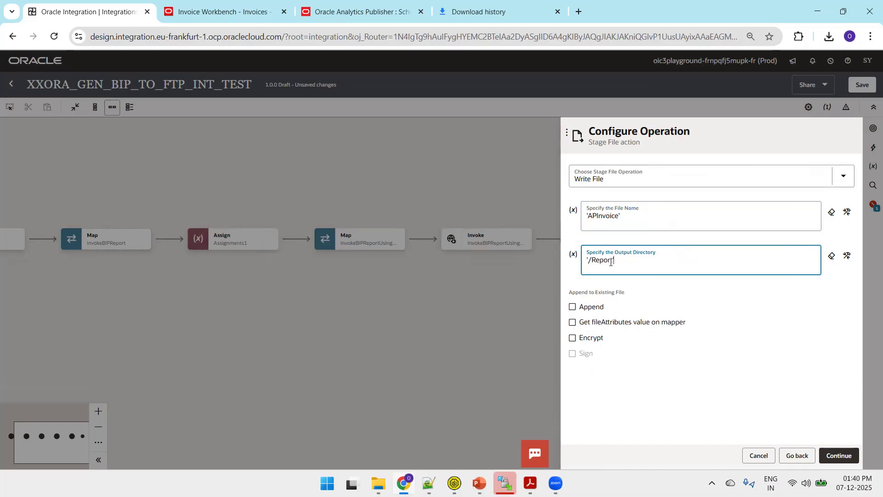
{"action": "left_click", "coordinate": [830, 454]}
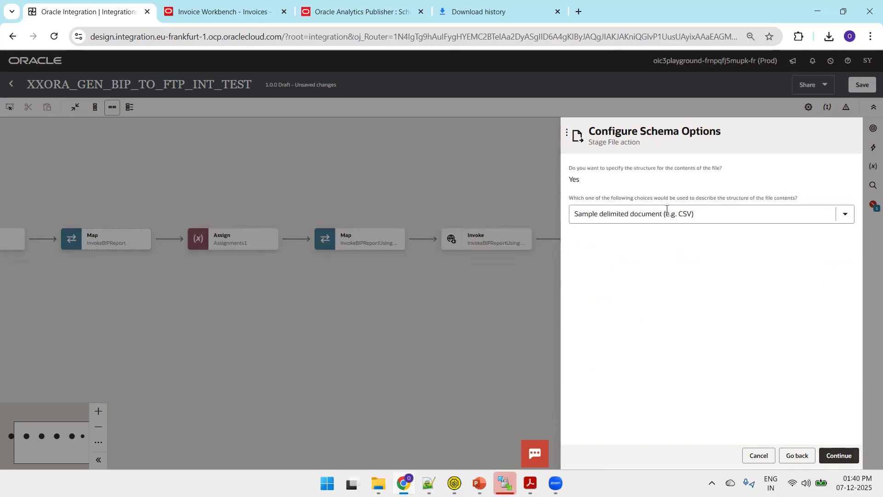
Step: Choose XML schema (XSD) document as the structure description for the staged file's contents
{"action": "left_click", "coordinate": [666, 213]}
{"action": "left_click", "coordinate": [631, 262]}
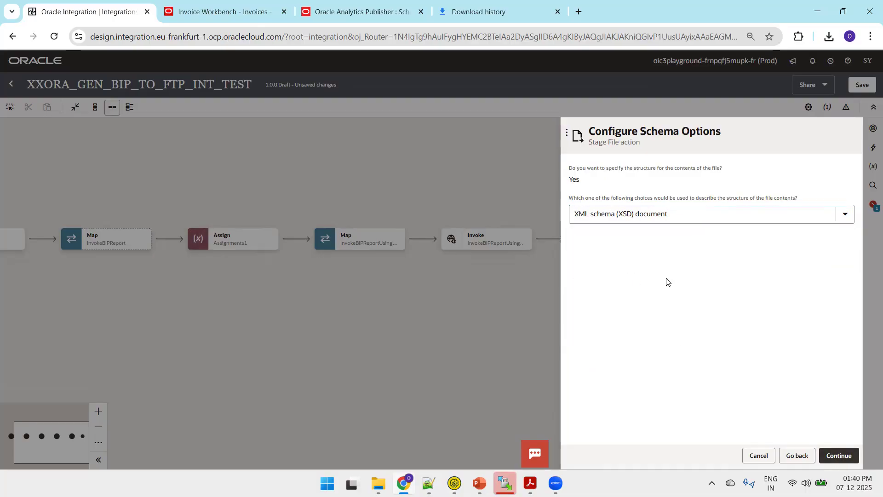
{"action": "left_click", "coordinate": [829, 459]}
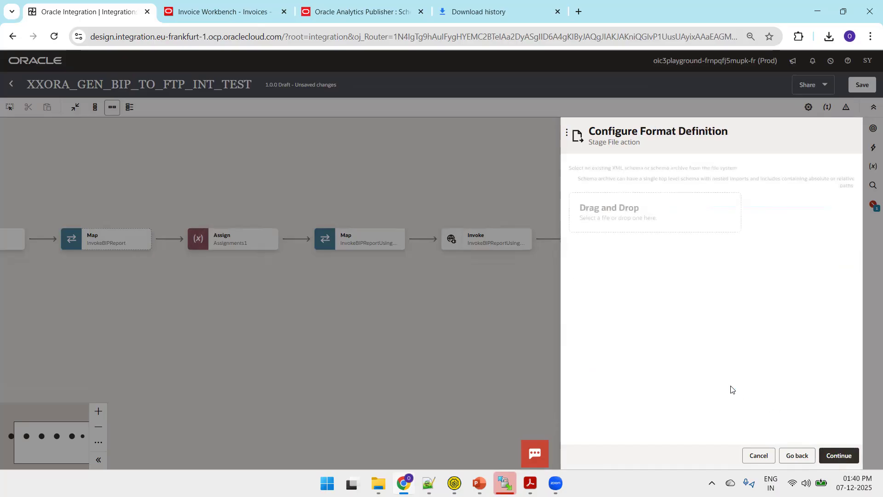
Step: Upload opaque.xsd from the 13_Invoke_BIP_Report_Generate_PDF folder as the stage file schema and finish the action's configuration
{"action": "mouse_move", "coordinate": [378, 483]}
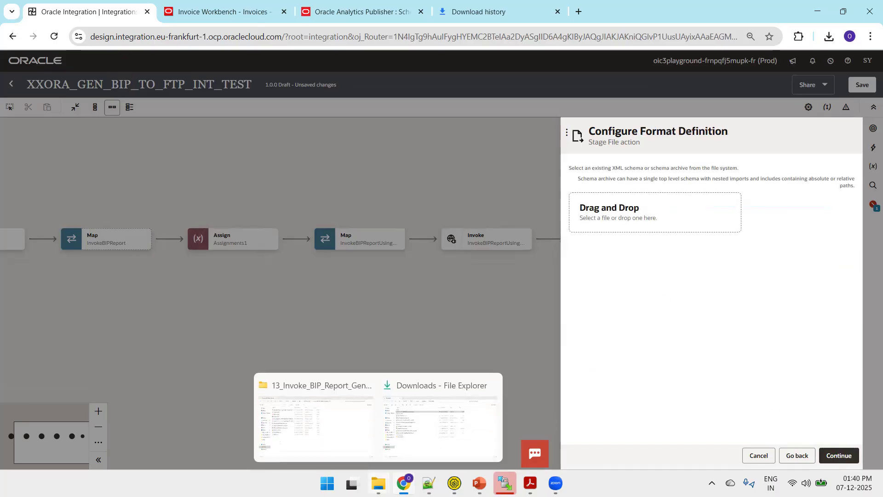
{"action": "left_click", "coordinate": [336, 434]}
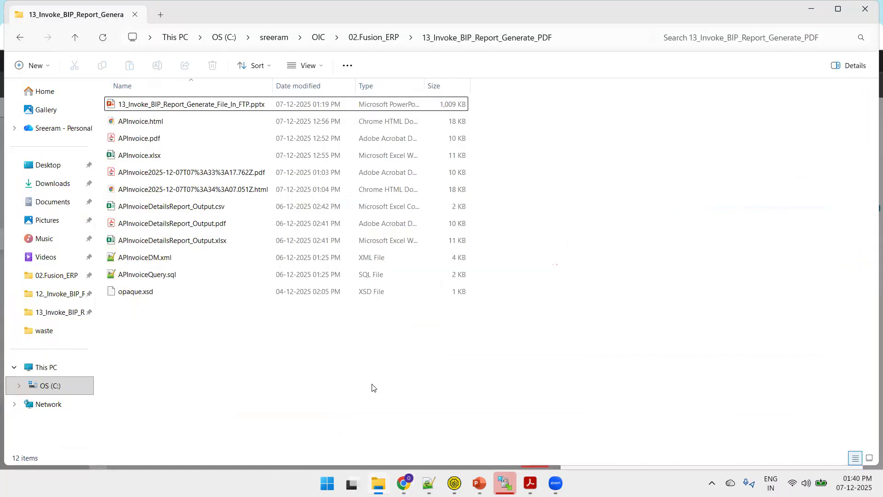
{"action": "key", "text": "alt+d"}
{"action": "key", "text": "ctrl+c"}
{"action": "key", "text": "alt+Tab"}
{"action": "left_click", "coordinate": [686, 224]}
{"action": "key", "text": "ctrl+v"}
{"action": "key", "text": "Return"}
{"action": "double_click", "coordinate": [303, 279]}
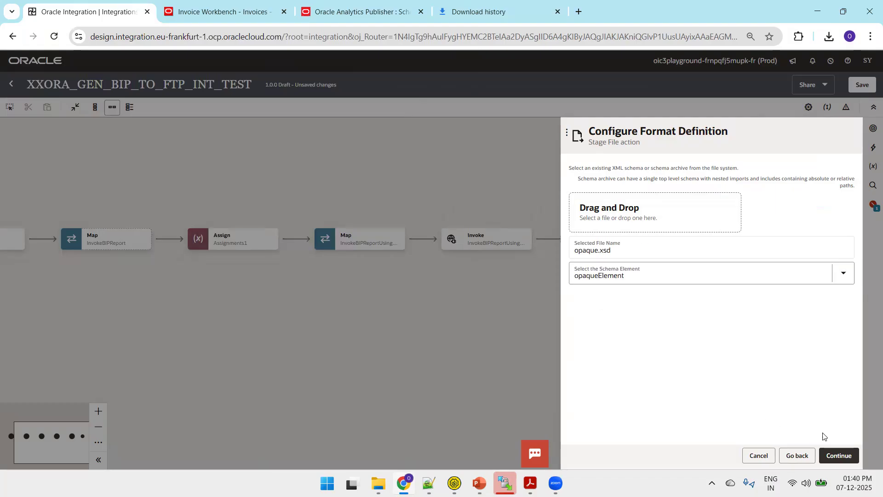
{"action": "left_click", "coordinate": [850, 460]}
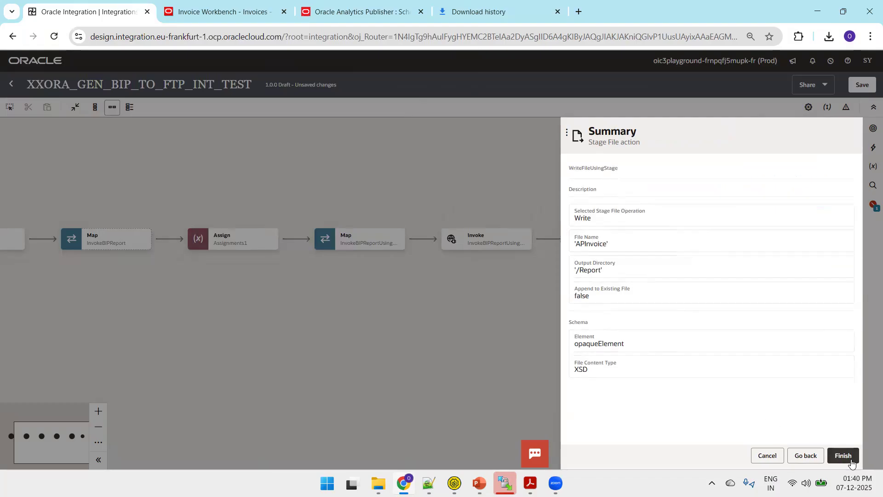
{"action": "left_click", "coordinate": [846, 456]}
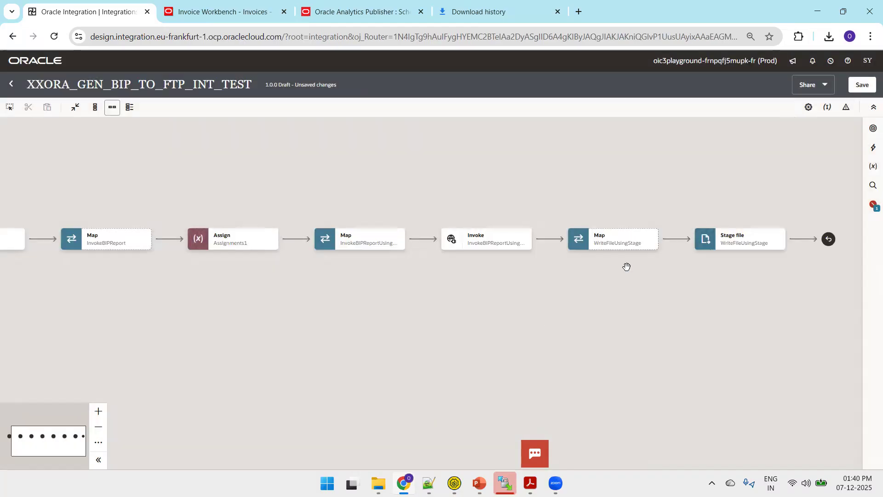
Step: In the Map to WriteFileUsingStage, map reportBytes from the InvokeBIPReportUsingSOAP response to the target Opaque Element
{"action": "left_click_drag", "start_coordinate": [626, 266], "coordinate": [500, 247]}
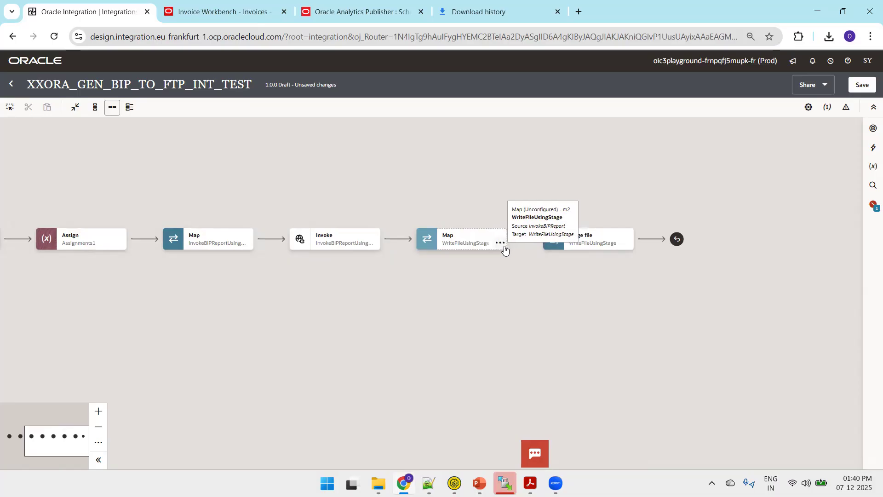
{"action": "left_click", "coordinate": [501, 244]}
{"action": "left_click", "coordinate": [510, 263]}
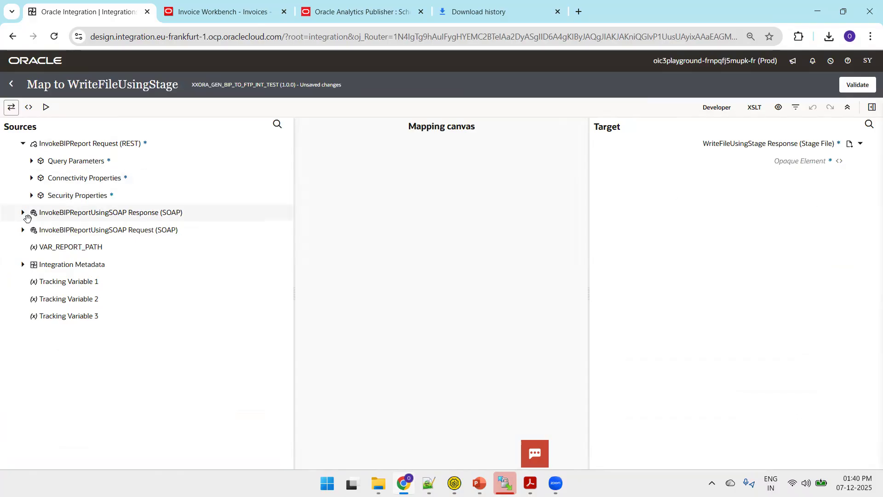
{"action": "left_click", "coordinate": [23, 212]}
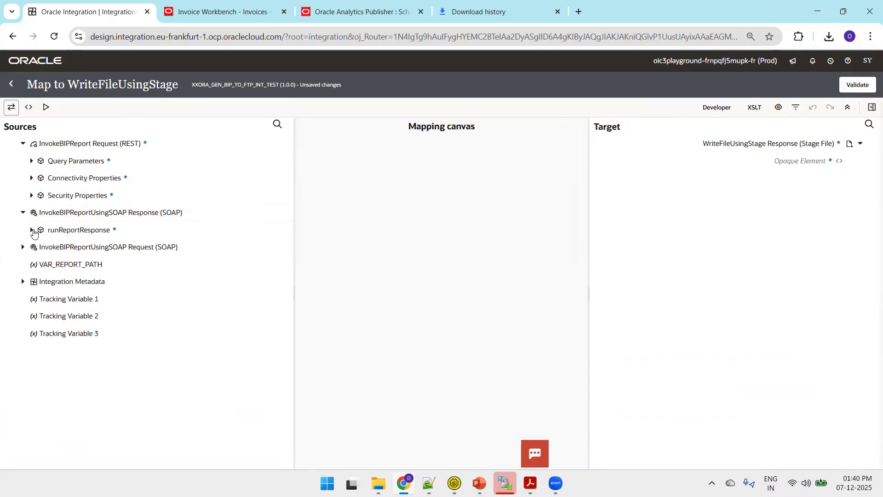
{"action": "left_click", "coordinate": [31, 230]}
{"action": "left_click", "coordinate": [40, 247]}
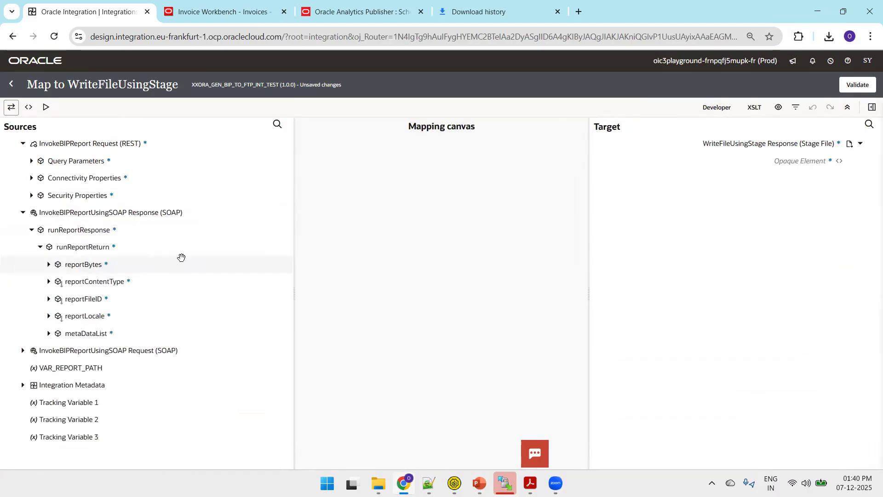
{"action": "left_click_drag", "start_coordinate": [84, 267], "coordinate": [773, 162]}
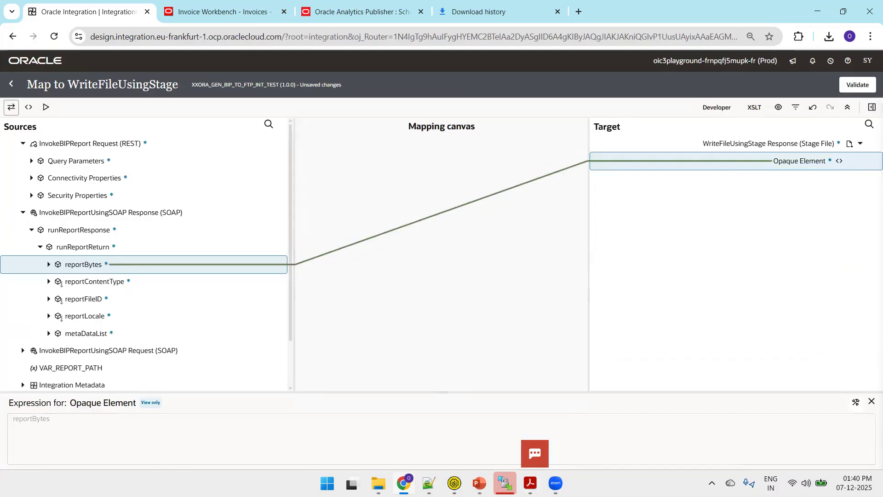
Step: Check reportBytes in the SoapUI runReport response, and back in the browser validate and close the Map to WriteFileUsingStage
{"action": "left_click", "coordinate": [455, 483]}
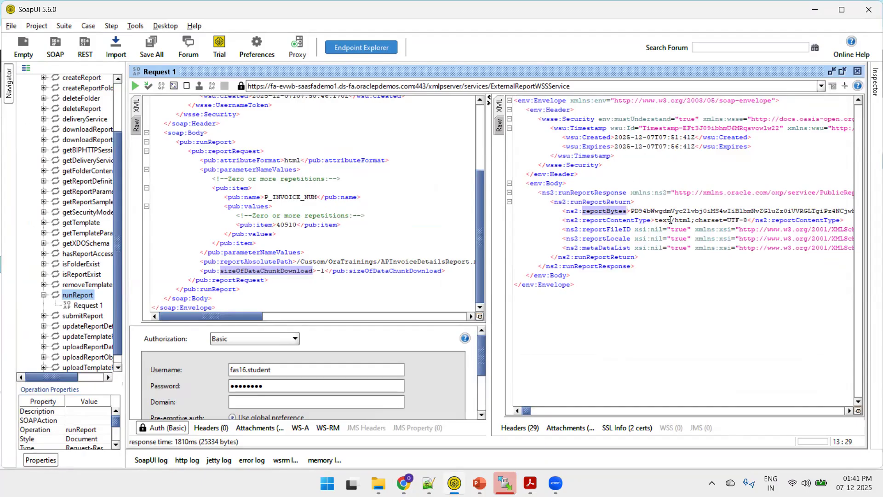
{"action": "key", "text": "alt+Tab"}
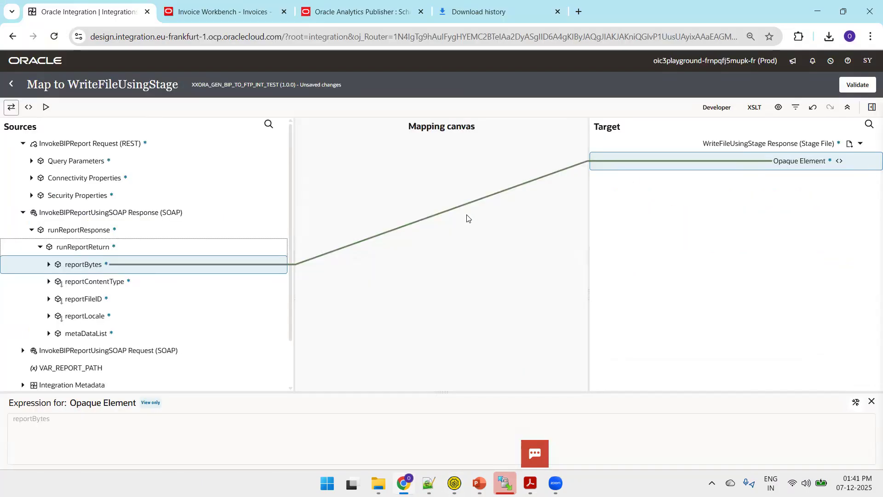
{"action": "left_click", "coordinate": [854, 92]}
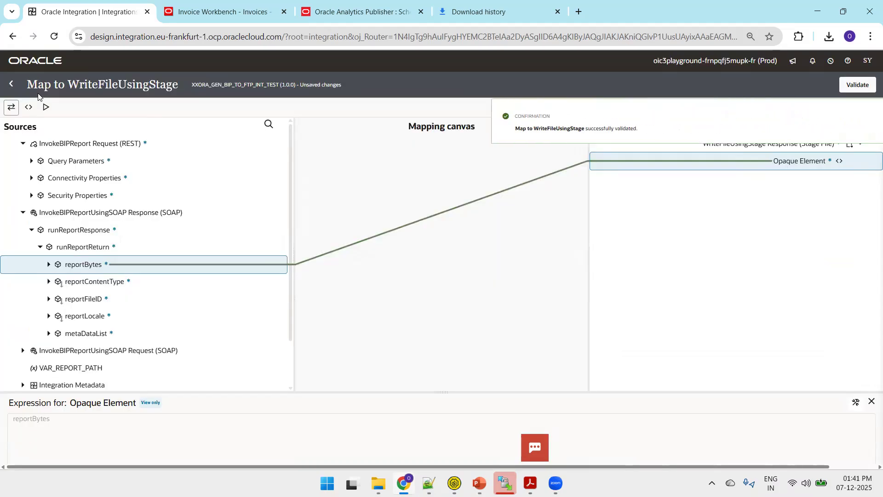
{"action": "left_click", "coordinate": [11, 84]}
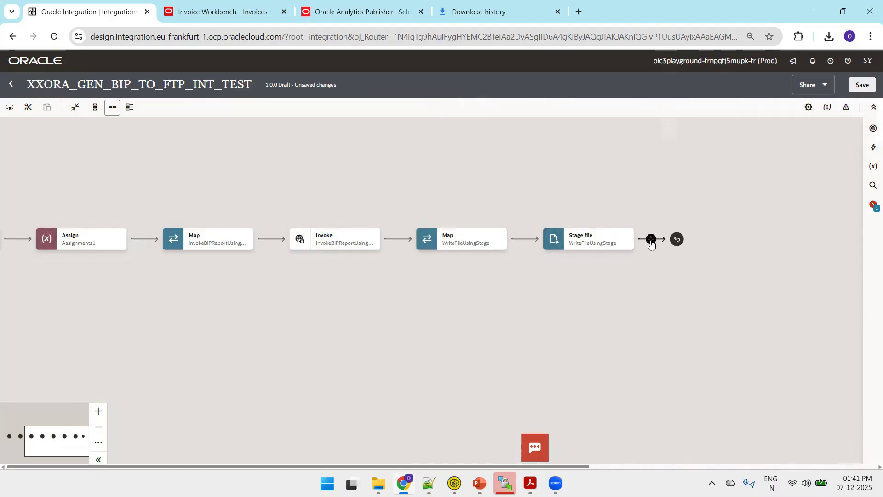
Step: Add an FTP_CONN_OT invoke after the Stage file action, name its endpoint WriteFileInFTP and continue past the basic info
{"action": "left_click", "coordinate": [651, 238]}
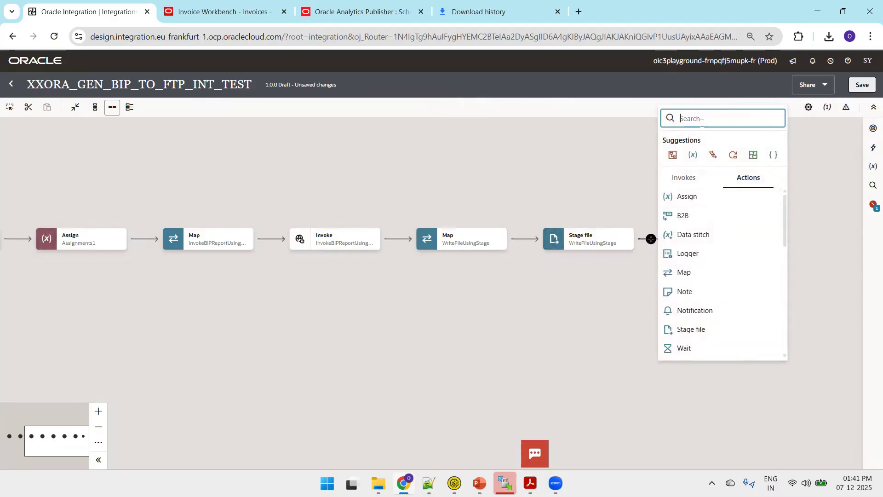
{"action": "type", "text": "FTP_CON"}
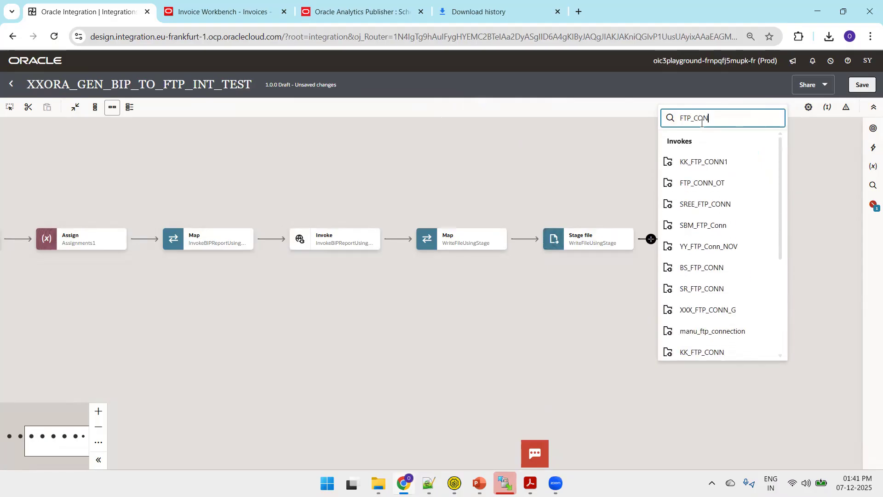
{"action": "type", "text": "N_OT"}
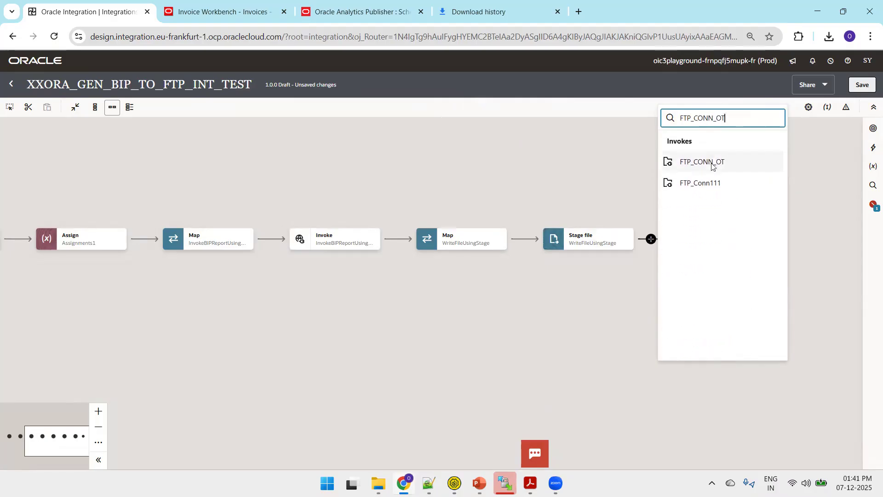
{"action": "left_click", "coordinate": [711, 163]}
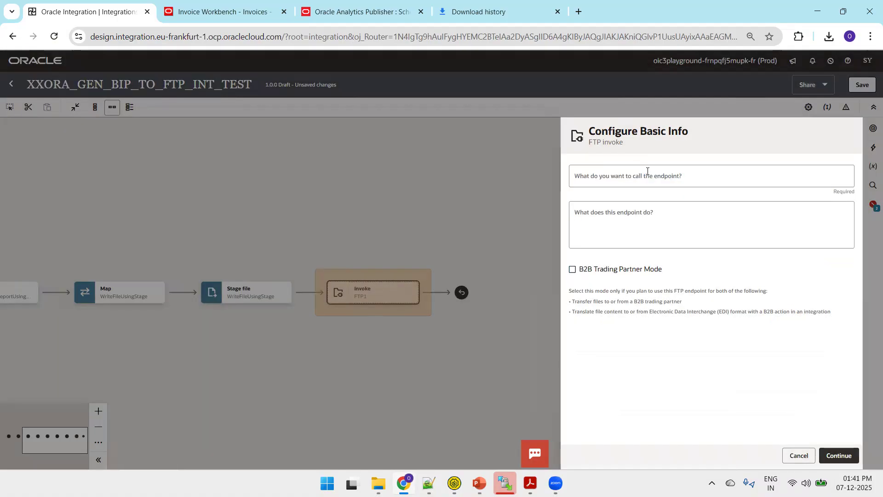
{"action": "left_click", "coordinate": [648, 174]}
{"action": "type", "text": "WriteFileInFTP"}
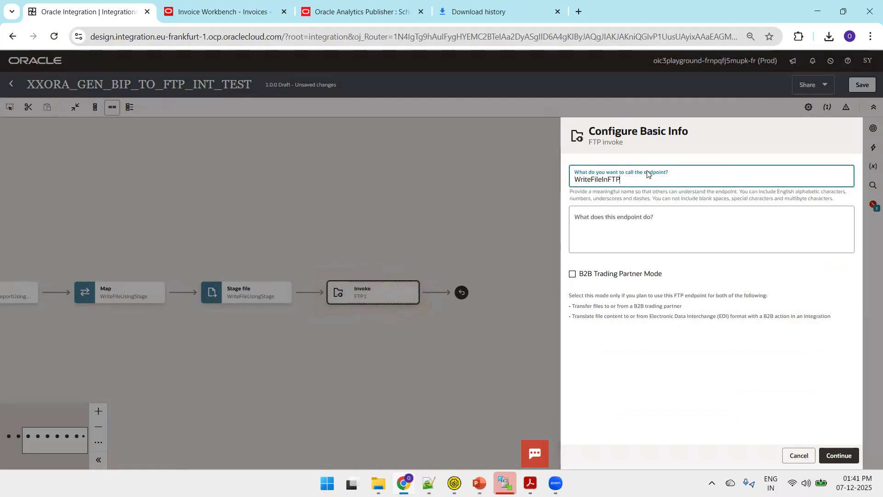
{"action": "left_click", "coordinate": [837, 455]}
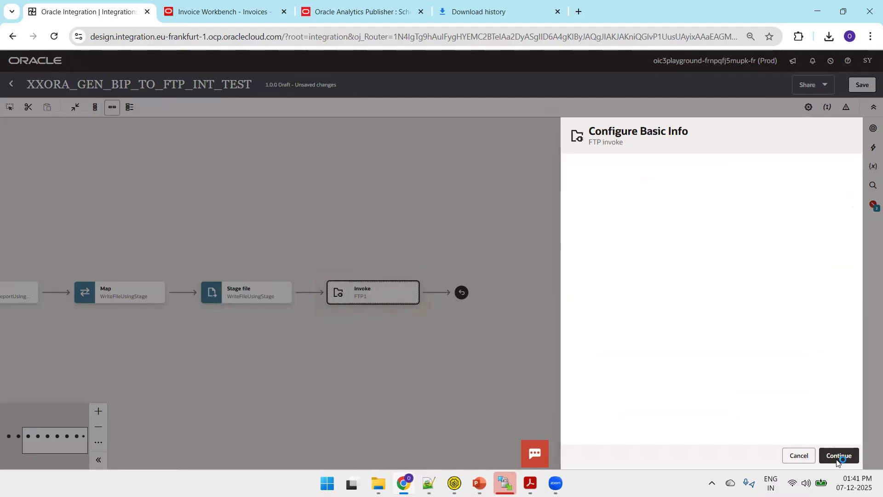
{"action": "left_click", "coordinate": [840, 455]}
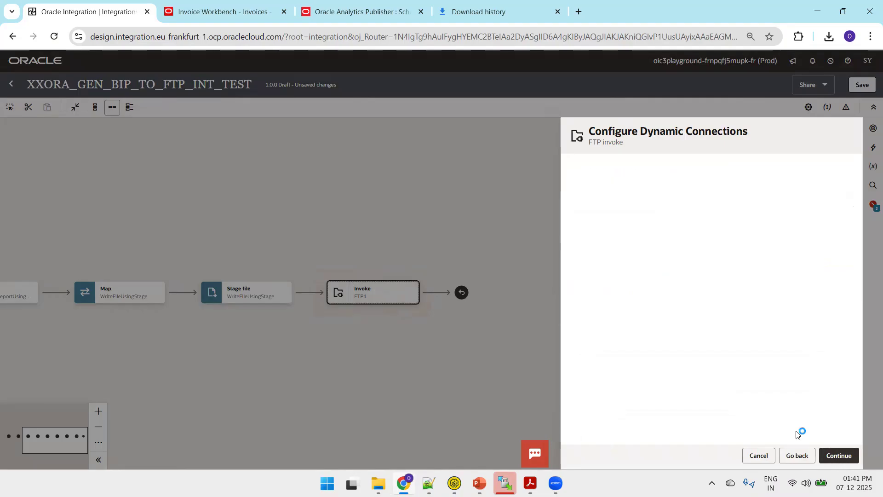
Step: Set the FTP invoke's operation to Write File, with the output directory /reports/apinvoice copied from WinSCP
{"action": "left_click", "coordinate": [621, 182]}
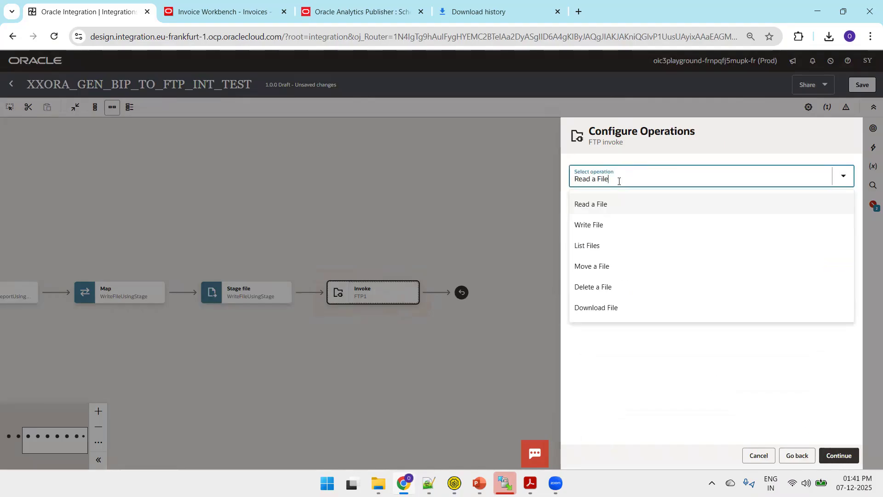
{"action": "left_click", "coordinate": [608, 225]}
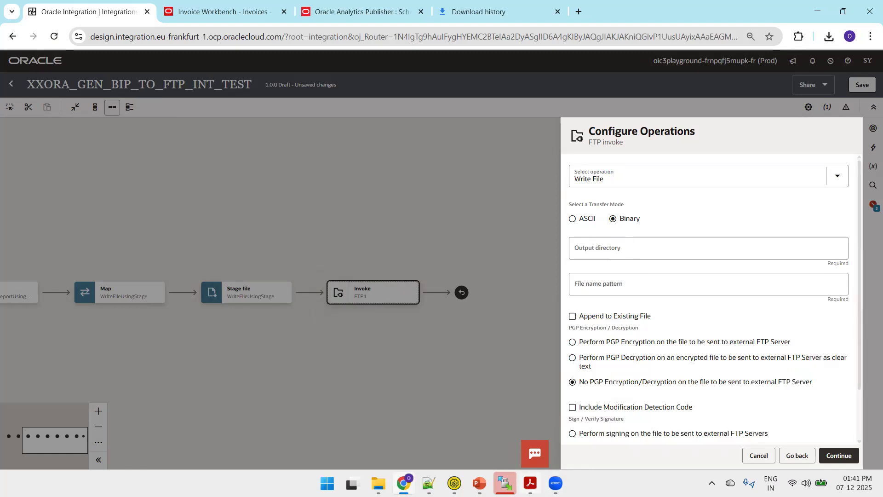
{"action": "left_click", "coordinate": [505, 483]}
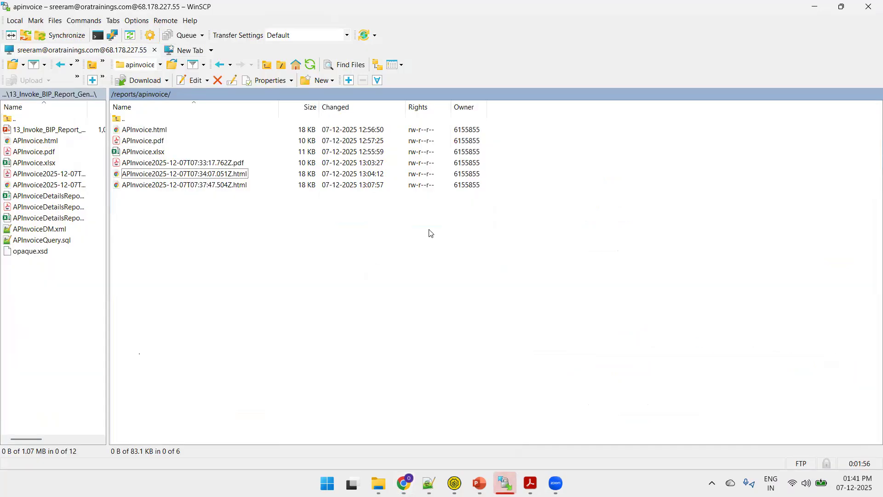
{"action": "left_click", "coordinate": [172, 65]}
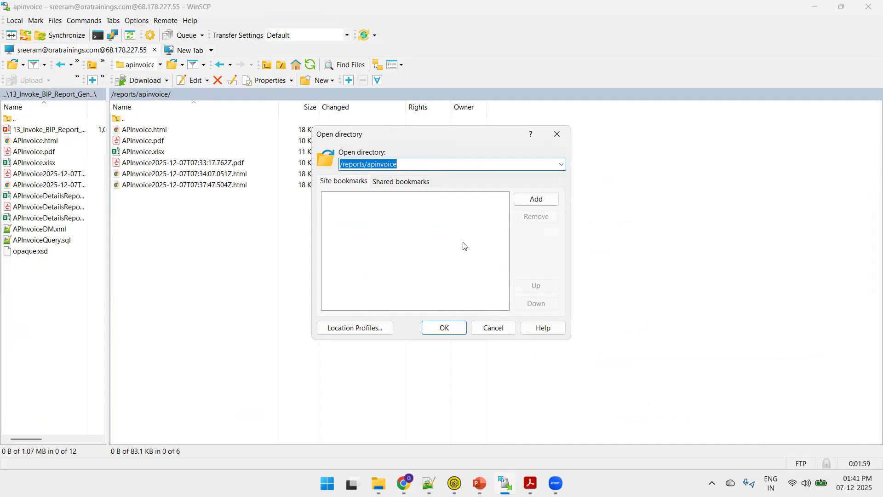
{"action": "key", "text": "ctrl+c"}
{"action": "key", "text": "alt+Tab"}
{"action": "left_click", "coordinate": [657, 255]}
{"action": "key", "text": "ctrl+v"}
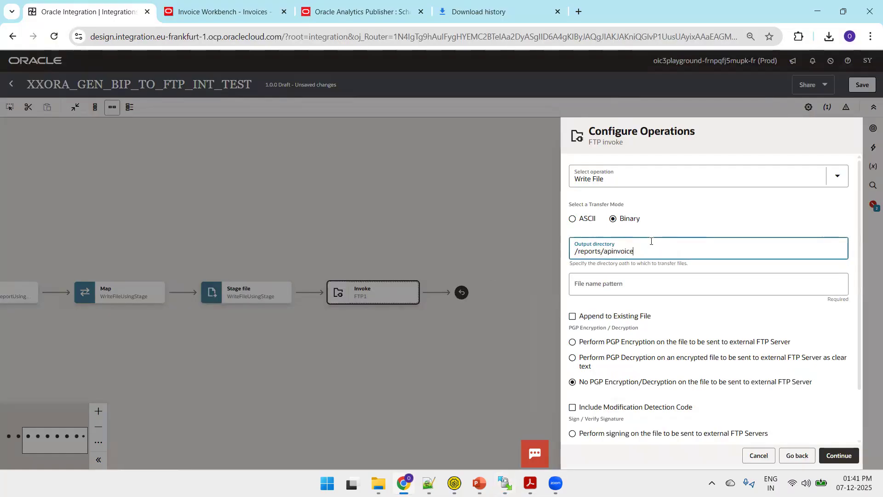
Step: Enter a file name pattern for the AP invoice file and continue to the schema configuration
{"action": "left_click", "coordinate": [616, 277]}
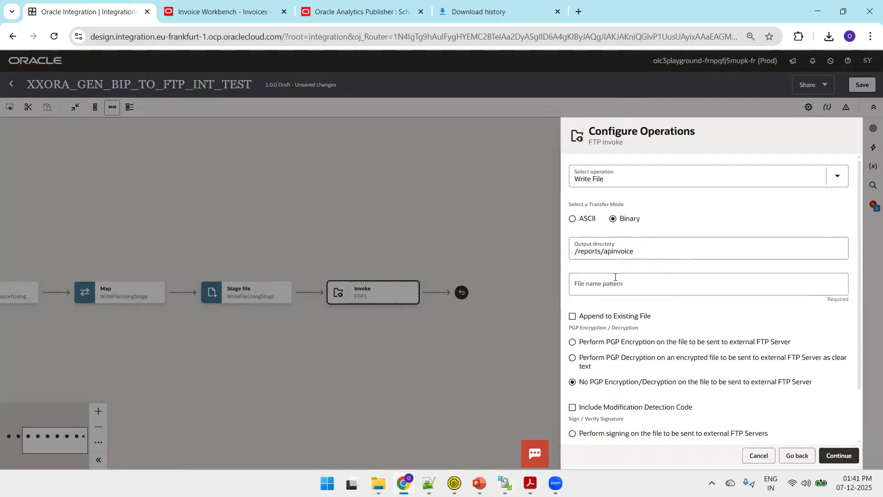
{"action": "left_click", "coordinate": [598, 286]}
{"action": "type", "text": "'ApInvoice."}
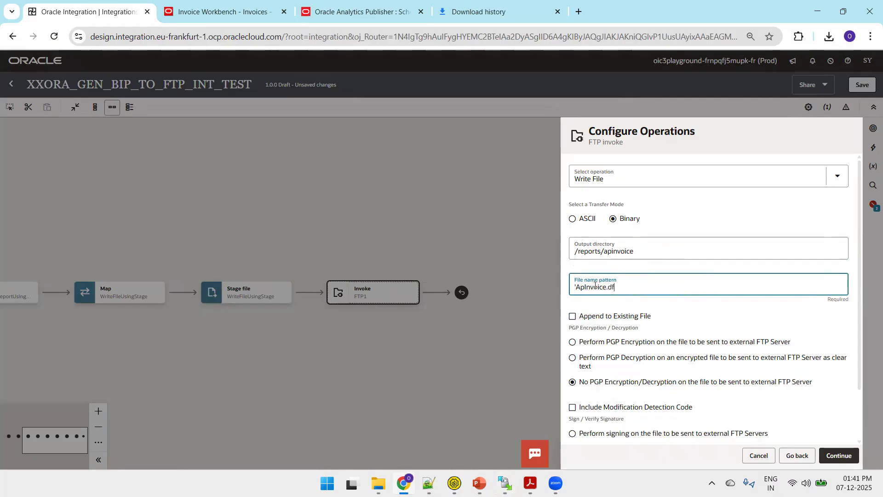
{"action": "key", "text": "ctrl+a"}
{"action": "type", "text": "A"}
{"action": "left_click", "coordinate": [852, 458]}
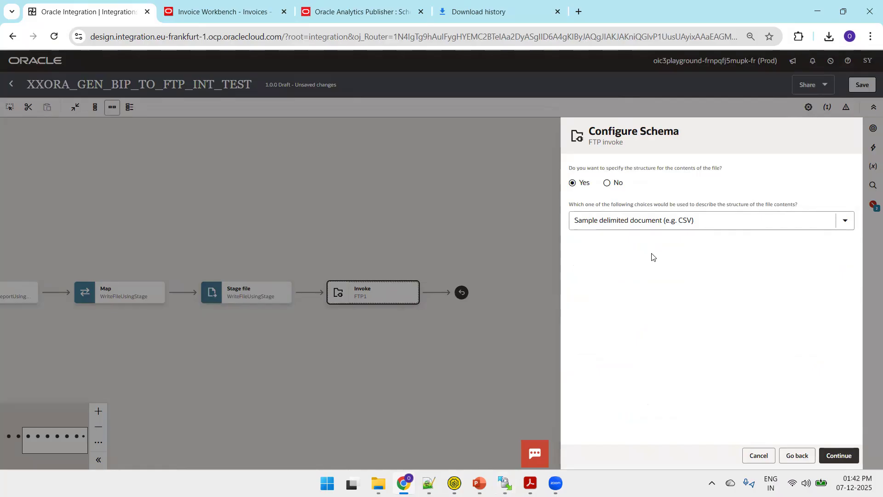
Step: Choose No for specifying the file contents' structure and finish the WriteFileInFTP invoke configuration
{"action": "left_click", "coordinate": [617, 183]}
{"action": "left_click", "coordinate": [838, 455]}
{"action": "left_click", "coordinate": [842, 456]}
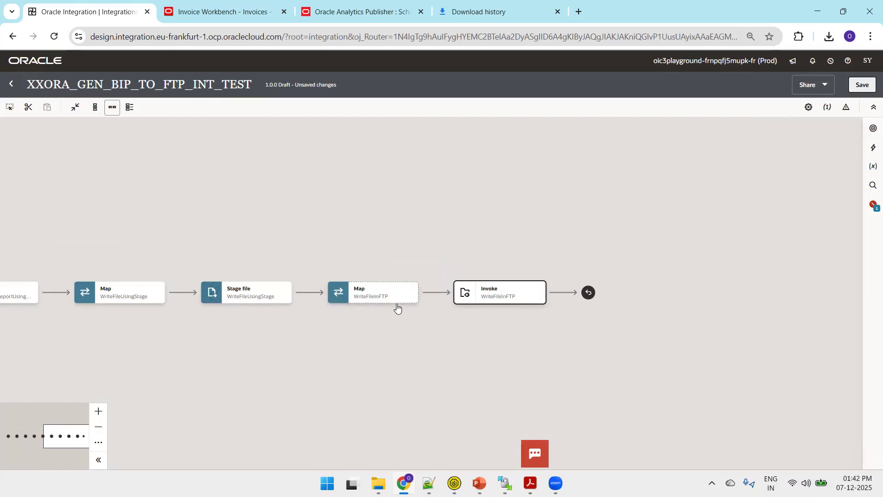
Step: In the Map to WriteFileInFTP, map File Reference from the WriteFileUsingStage response to the target ICS File's File Reference
{"action": "left_click", "coordinate": [412, 298]}
{"action": "left_click", "coordinate": [423, 318]}
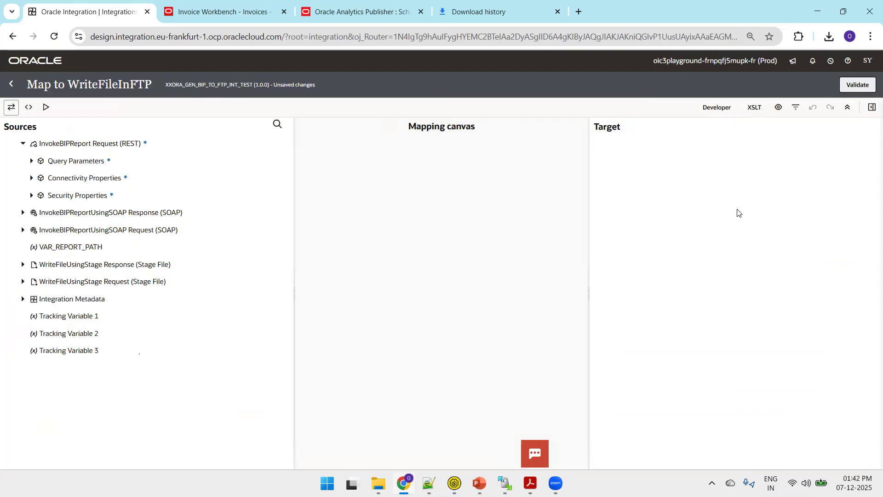
{"action": "left_click", "coordinate": [853, 184]}
{"action": "left_click", "coordinate": [852, 179]}
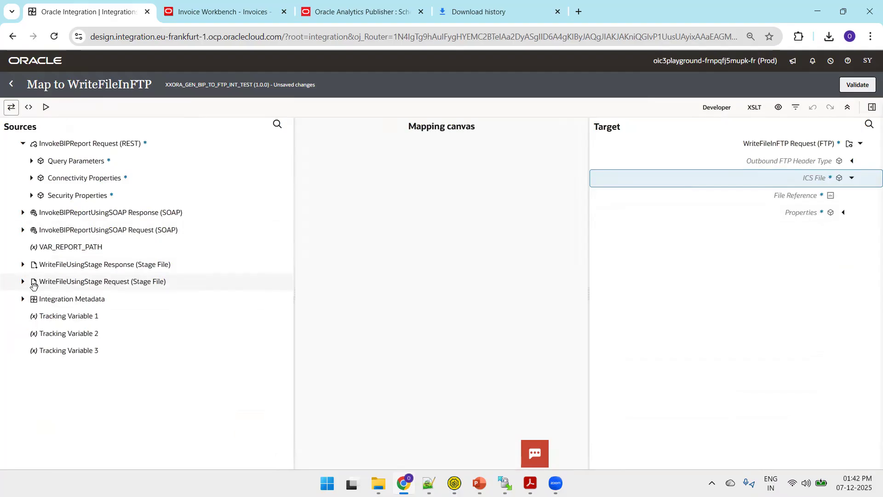
{"action": "left_click", "coordinate": [24, 266]}
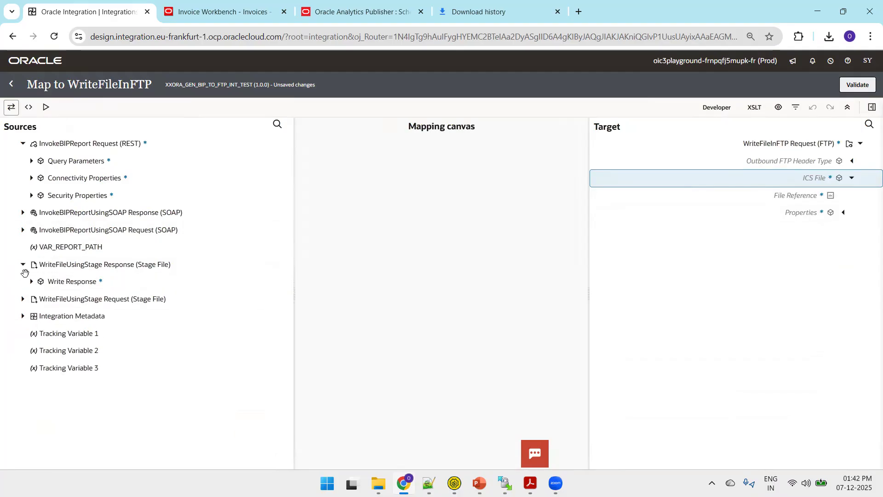
{"action": "left_click", "coordinate": [31, 281]}
{"action": "left_click", "coordinate": [40, 299]}
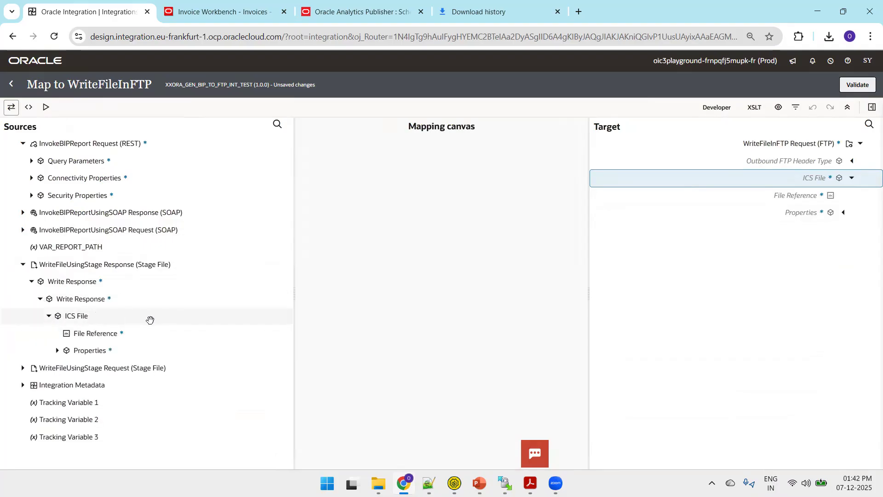
{"action": "left_click_drag", "start_coordinate": [118, 334], "coordinate": [783, 197]}
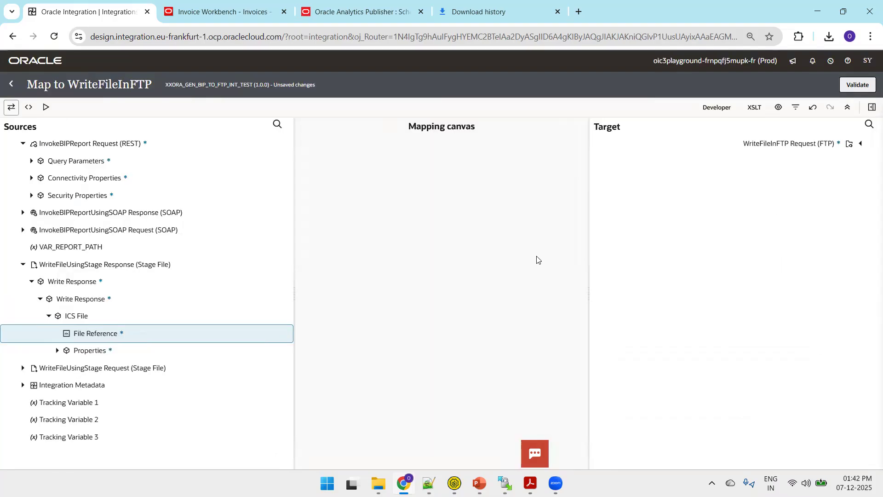
Step: Map Filename from the stage response's ICS File Properties to File Name under the target Outbound FTP Header Type
{"action": "left_click", "coordinate": [57, 351]}
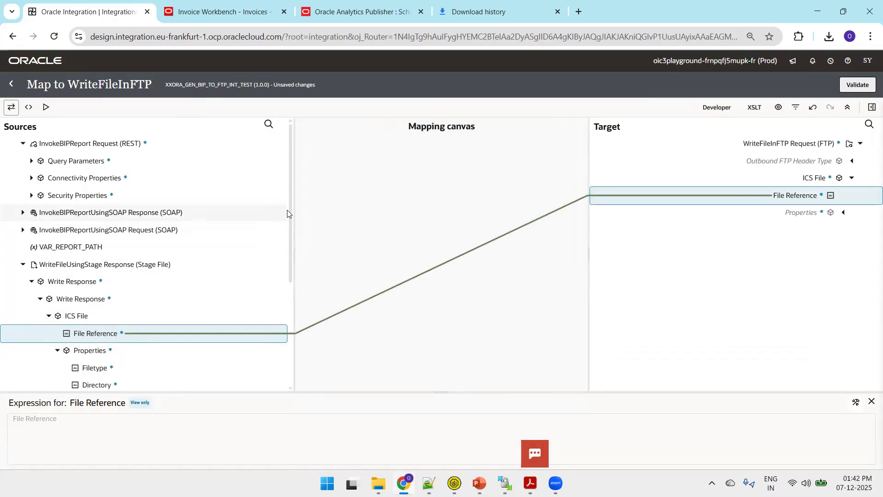
{"action": "left_click_drag", "start_coordinate": [292, 210], "coordinate": [292, 288]}
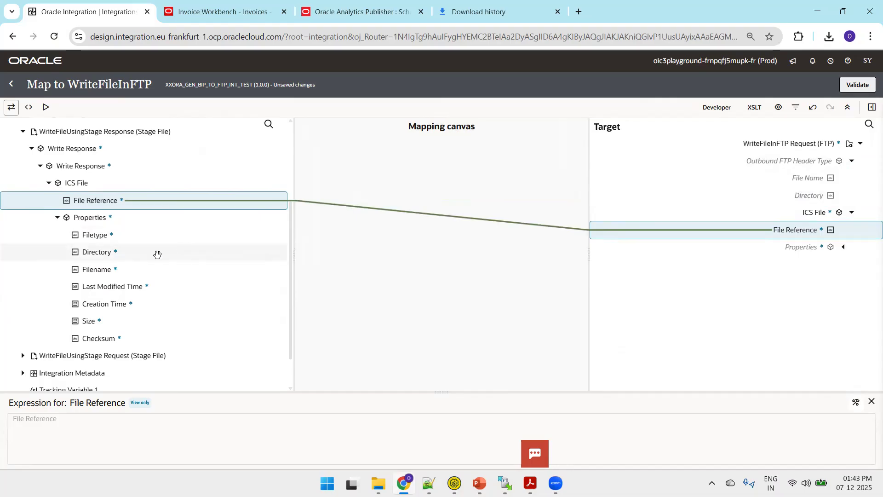
{"action": "mouse_move", "coordinate": [108, 269]}
{"action": "left_mouse_down"}
{"action": "mouse_move", "coordinate": [613, 223]}
{"action": "mouse_move", "coordinate": [798, 180]}
{"action": "left_mouse_up"}
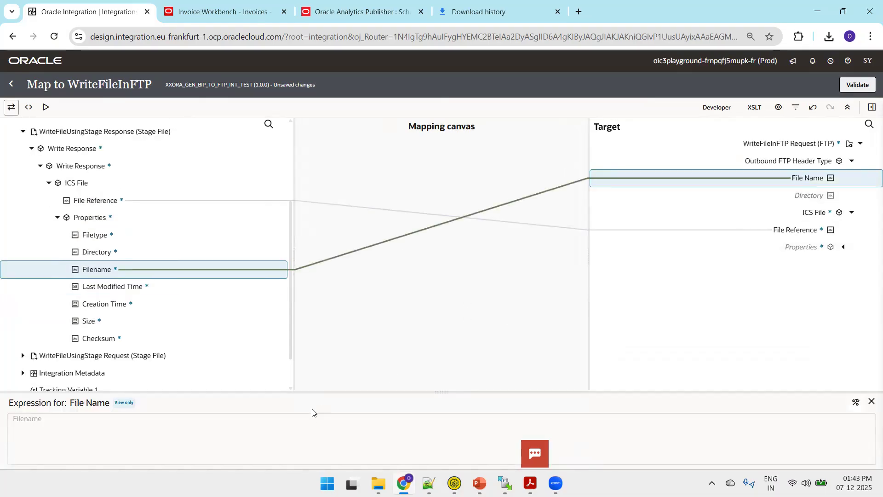
Step: Open the File Name mapping's expression for editing and copy it below the existing notes in Notepad++
{"action": "left_click", "coordinate": [856, 402]}
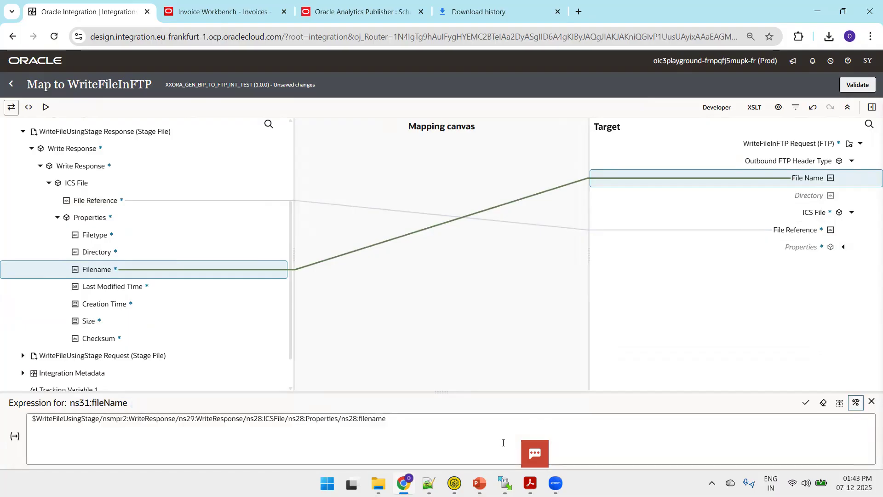
{"action": "left_click", "coordinate": [432, 437]}
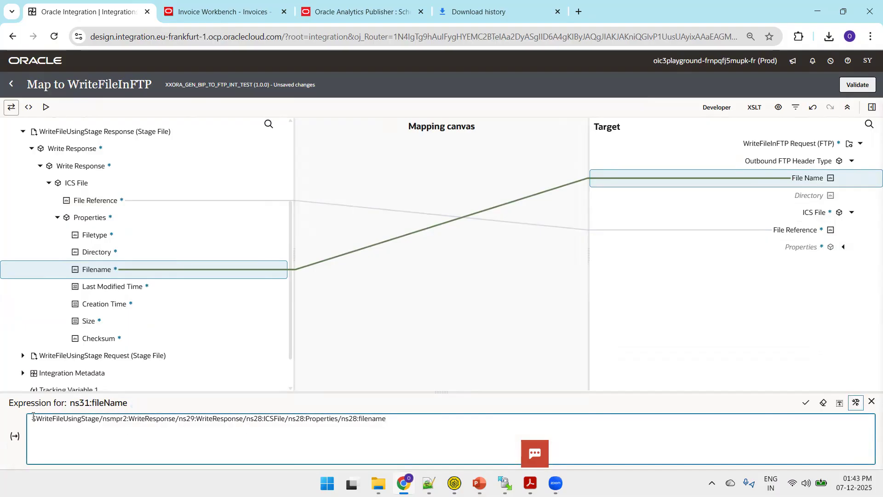
{"action": "key", "text": "ctrl+a"}
{"action": "key", "text": "ctrl+c"}
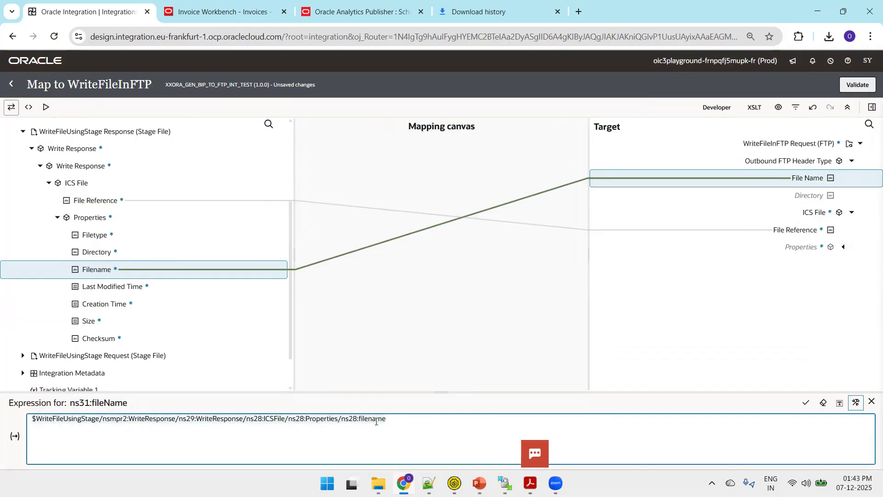
{"action": "key", "text": "alt+Tab"}
{"action": "left_click", "coordinate": [400, 361]}
{"action": "key", "text": "Return"}
{"action": "key", "text": "Return"}
{"action": "key", "text": "Return"}
{"action": "key", "text": "Return"}
{"action": "key", "text": "ctrl+v"}
{"action": "key", "text": "Return"}
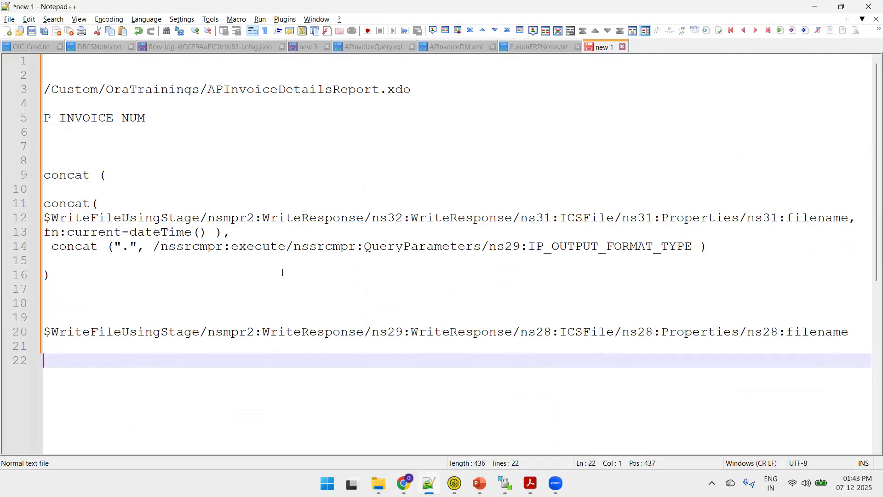
Step: Back in the mapper, wrap the File Name expression in Concat and append concat('.', IP_OUTPUT_FORMAT) using the source query parameter
{"action": "key", "text": "alt+Tab"}
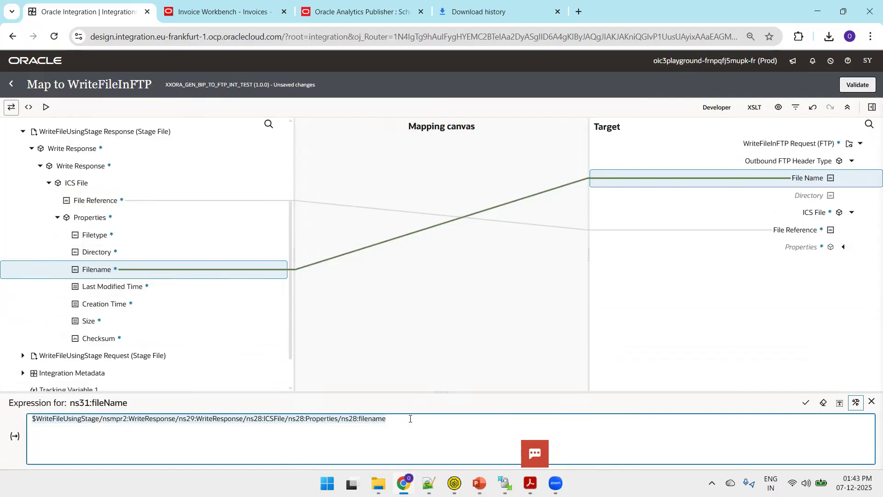
{"action": "left_click", "coordinate": [410, 419]}
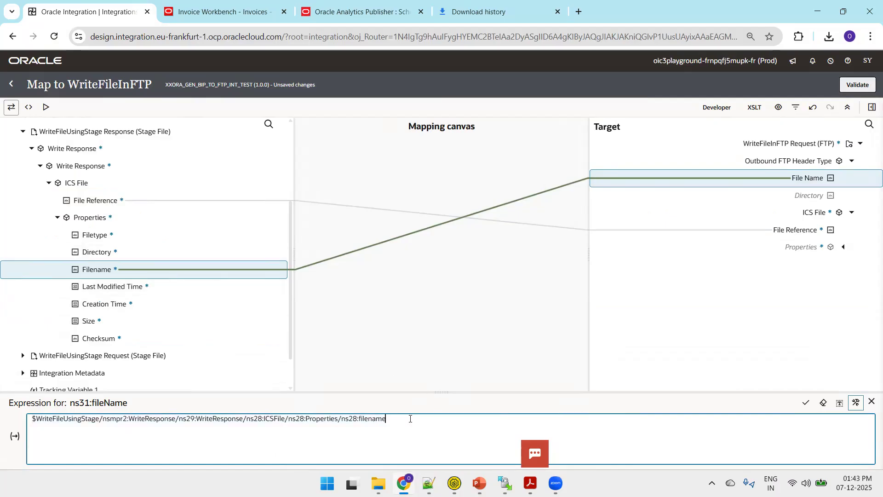
{"action": "key", "text": "F11"}
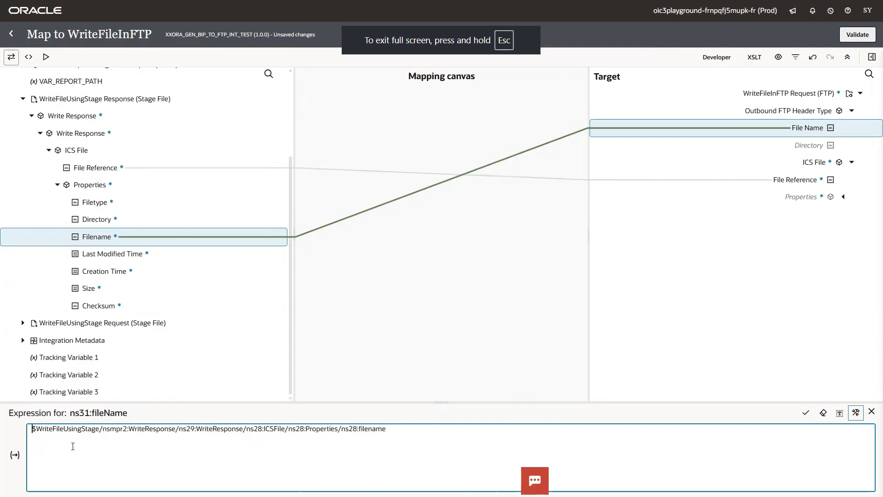
{"action": "key", "text": "Return"}
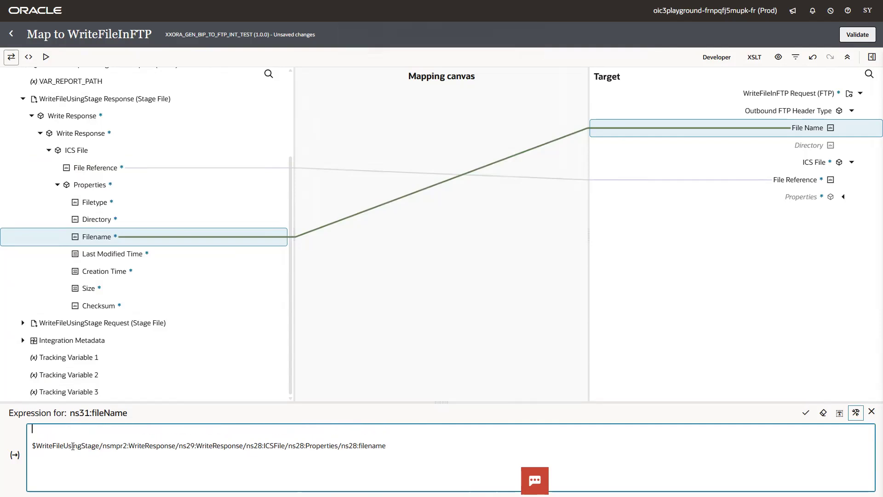
{"action": "type", "text": "Concat ("}
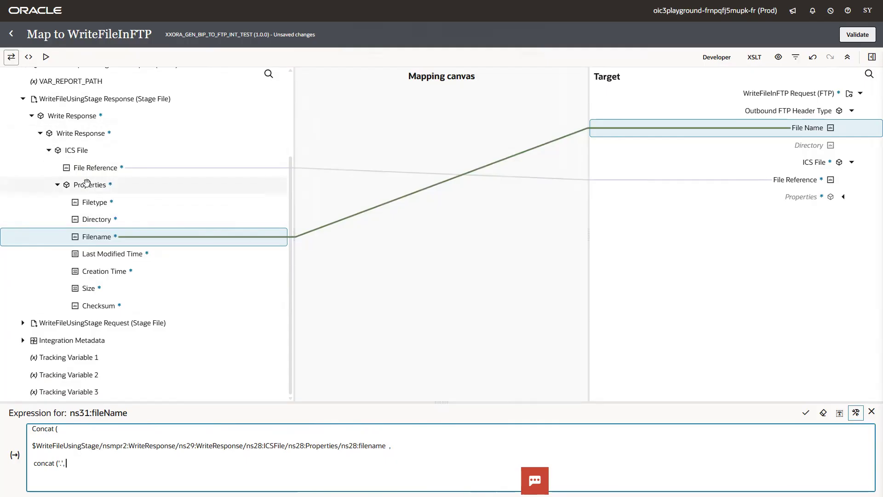
{"action": "left_click_drag", "start_coordinate": [291, 188], "coordinate": [280, 129]}
{"action": "left_click", "coordinate": [280, 123]}
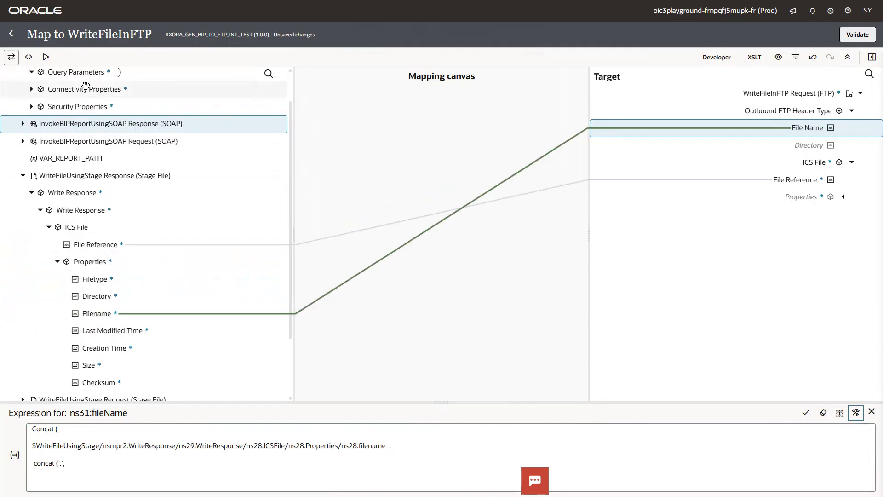
{"action": "left_click_drag", "start_coordinate": [79, 90], "coordinate": [82, 464]}
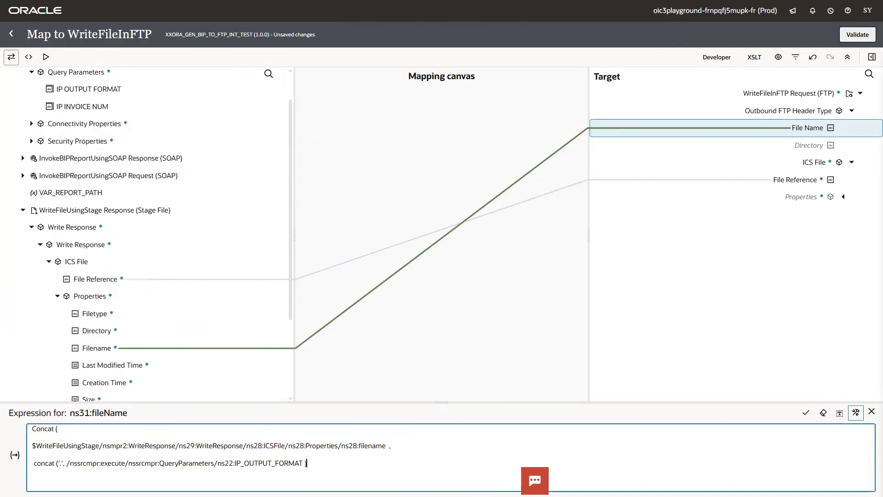
Step: Add an inner concat joining the filename with fn:current-dateTime() copied from Notepad++, close the outer Concat and apply the expression
{"action": "key", "text": "alt+Tab"}
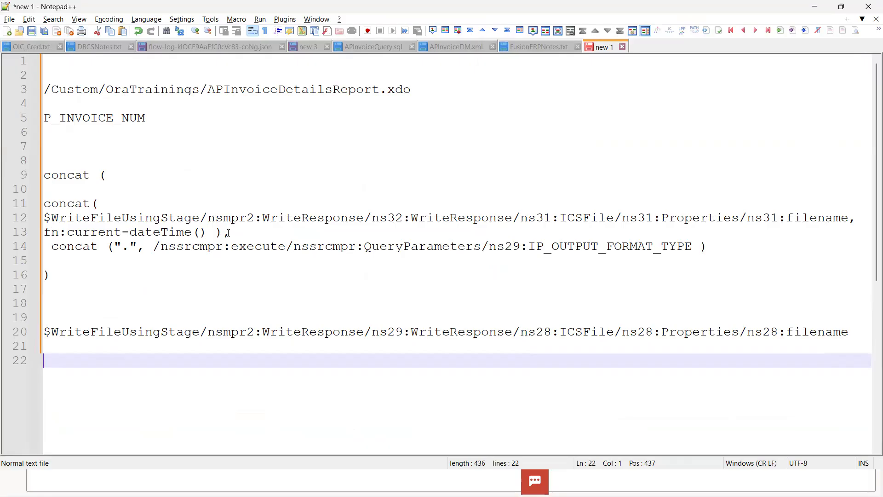
{"action": "left_click_drag", "start_coordinate": [214, 231], "coordinate": [44, 232]}
{"action": "key", "text": "ctrl+c"}
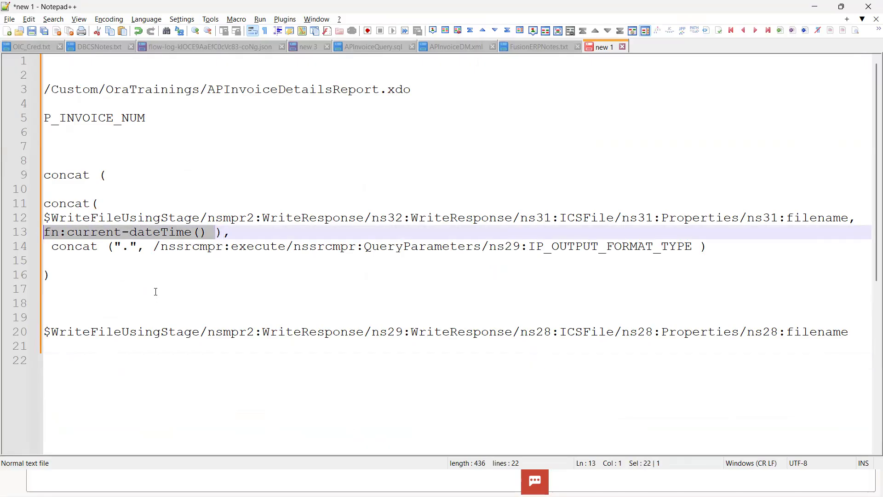
{"action": "key", "text": "alt+Tab"}
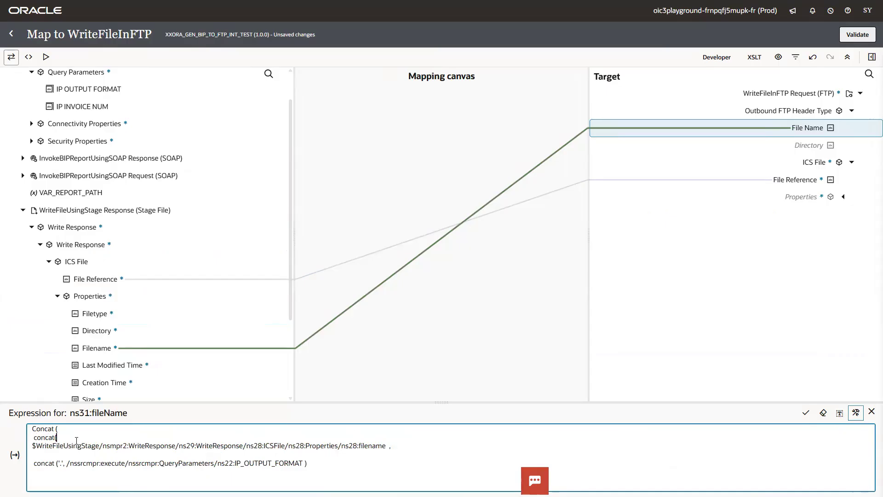
{"action": "left_click", "coordinate": [405, 446]}
{"action": "key", "text": "ctrl+v"}
{"action": "left_click", "coordinate": [354, 461]}
{"action": "key", "text": "Return"}
{"action": "type", "text": ")"}
{"action": "left_click", "coordinate": [805, 413]}
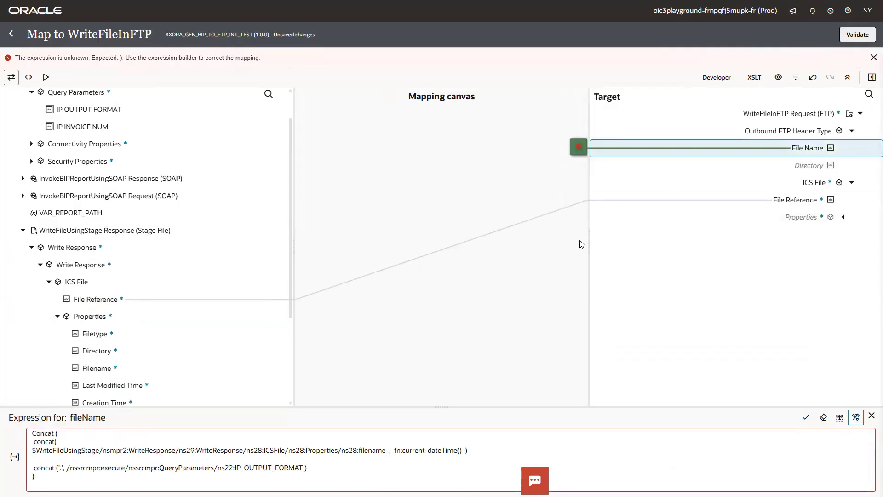
Step: Copy the full File Name expression into Notepad++, replacing the filename path pasted below the reference expression
{"action": "left_click", "coordinate": [353, 459]}
{"action": "key", "text": "ctrl+a"}
{"action": "key", "text": "ctrl+c"}
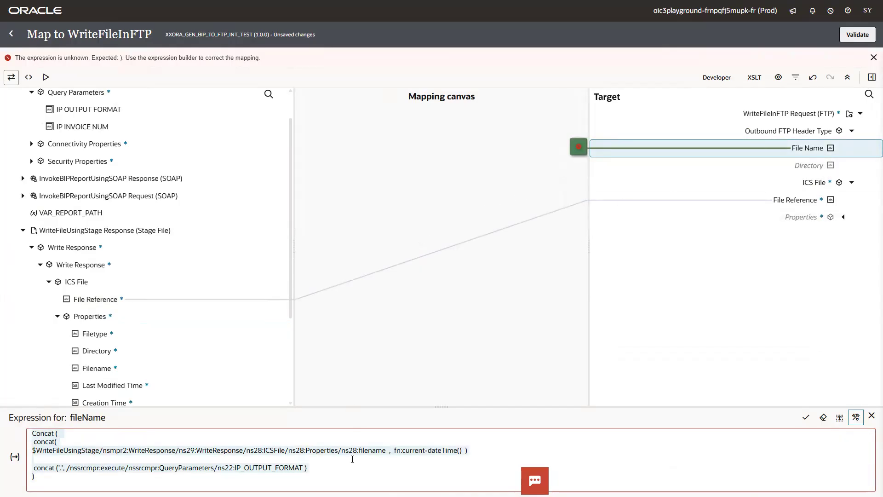
{"action": "key", "text": "alt+Tab"}
{"action": "left_click_drag", "start_coordinate": [92, 346], "coordinate": [46, 317]}
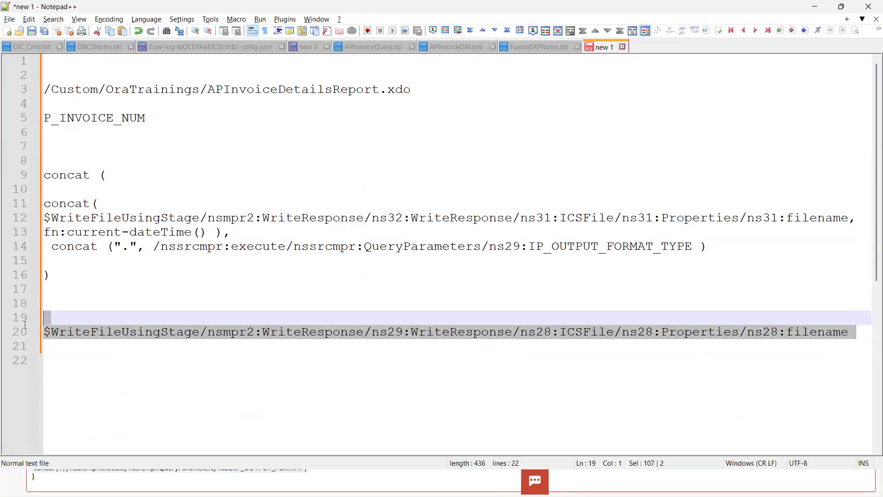
{"action": "key", "text": "ctrl+v"}
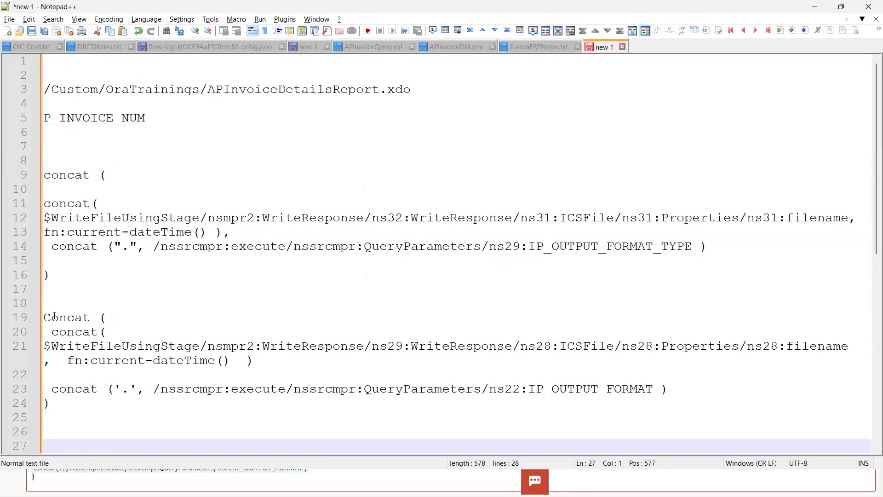
Step: In Notepad++, add the missing comma after the inner concat of the second expression and select the whole expression
{"action": "left_click", "coordinate": [111, 319]}
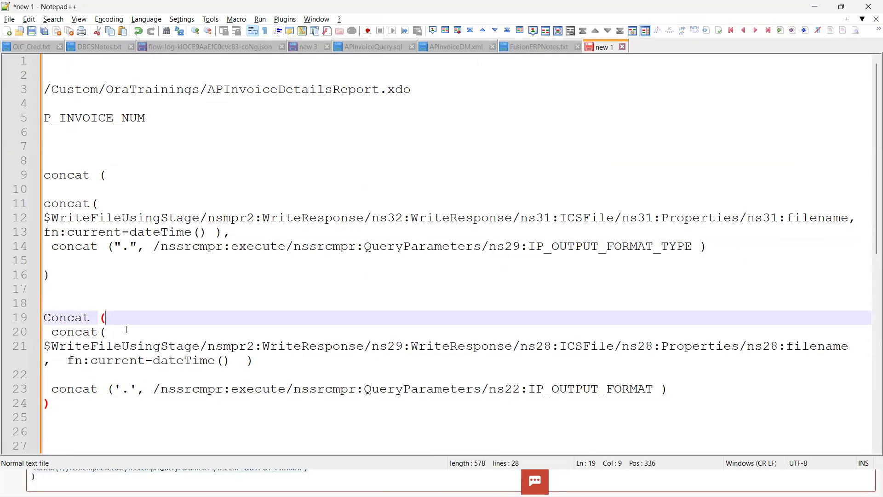
{"action": "left_click", "coordinate": [105, 331]}
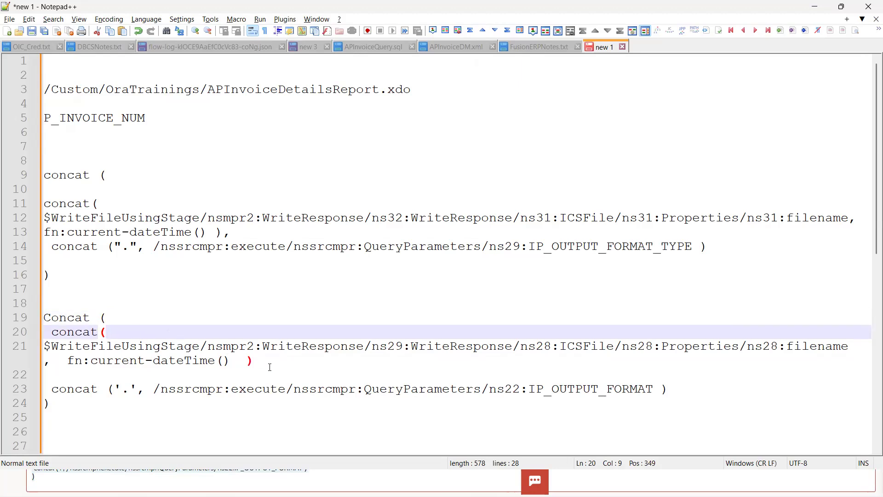
{"action": "left_click", "coordinate": [271, 361]}
{"action": "type", "text": ","}
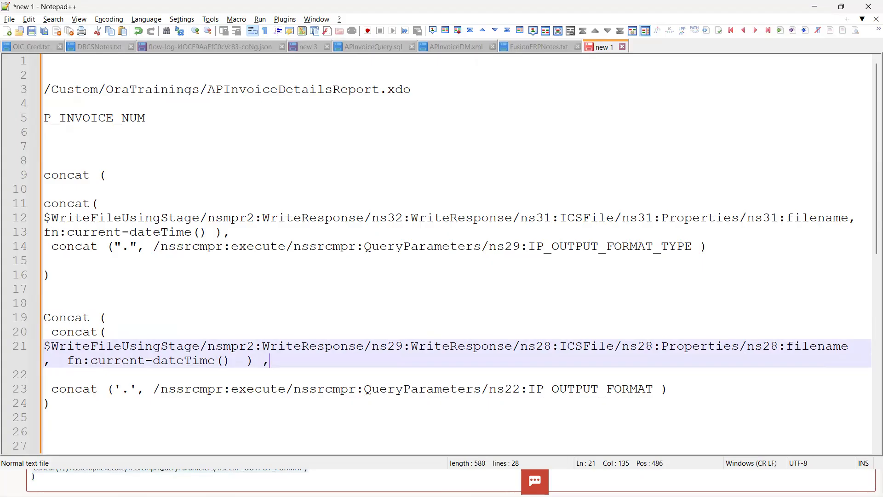
{"action": "left_click_drag", "start_coordinate": [103, 399], "coordinate": [44, 317]}
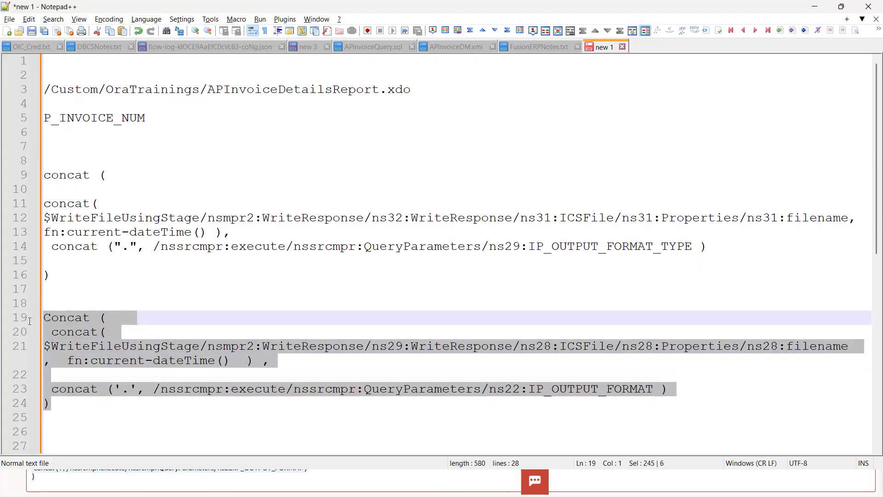
Step: Back in the mapper, save the File Name expression, then validate the WriteFileInFTP map and return to the integration canvas
{"action": "key", "text": "alt+Tab"}
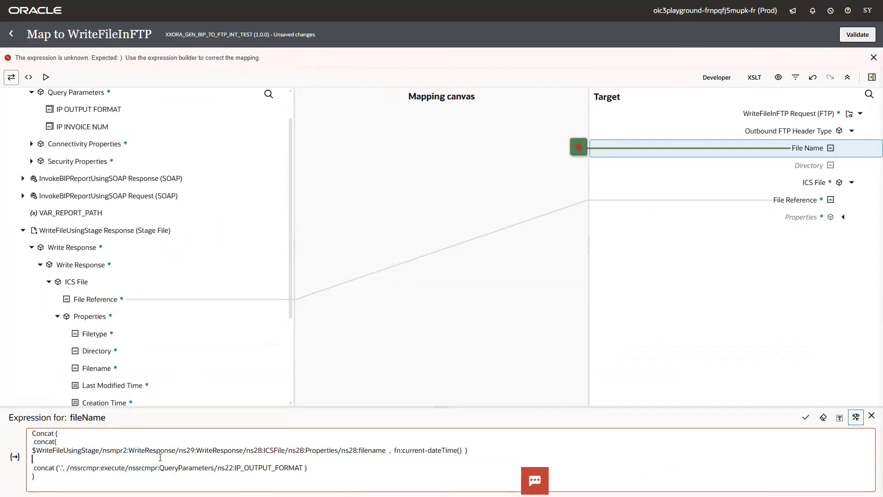
{"action": "left_click", "coordinate": [806, 417]}
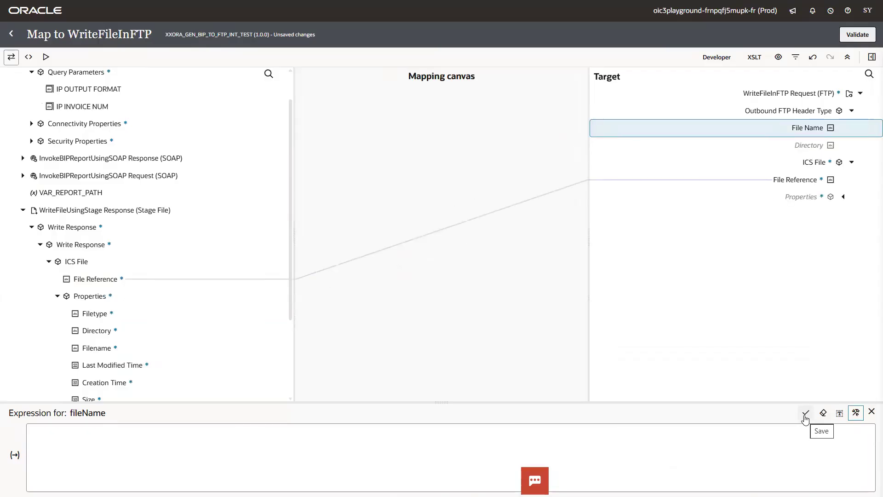
{"action": "left_click", "coordinate": [852, 34]}
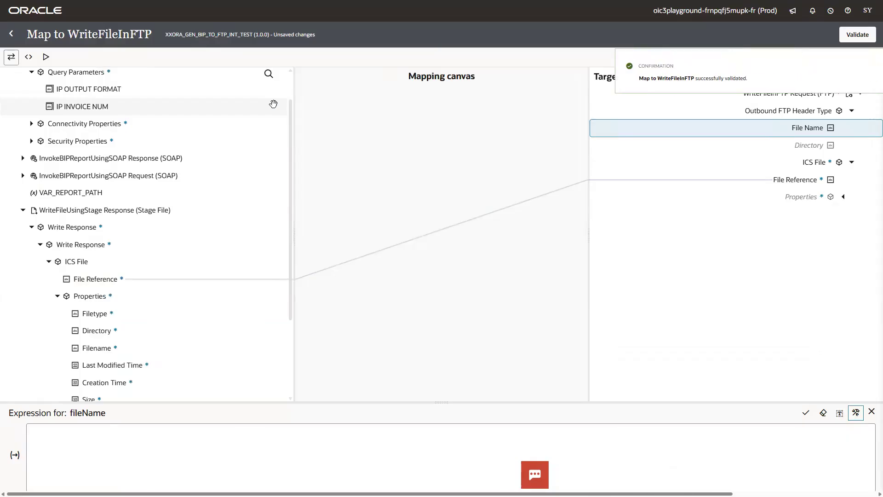
{"action": "left_click", "coordinate": [10, 35]}
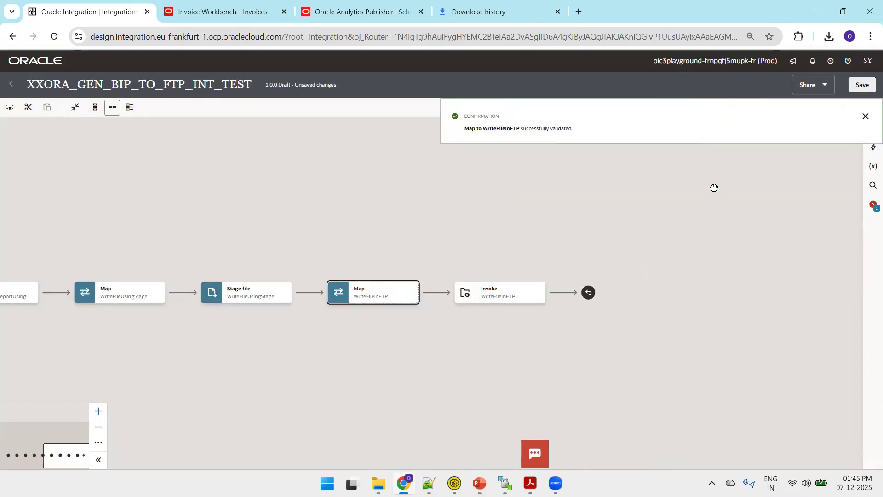
{"action": "left_click", "coordinate": [866, 117]}
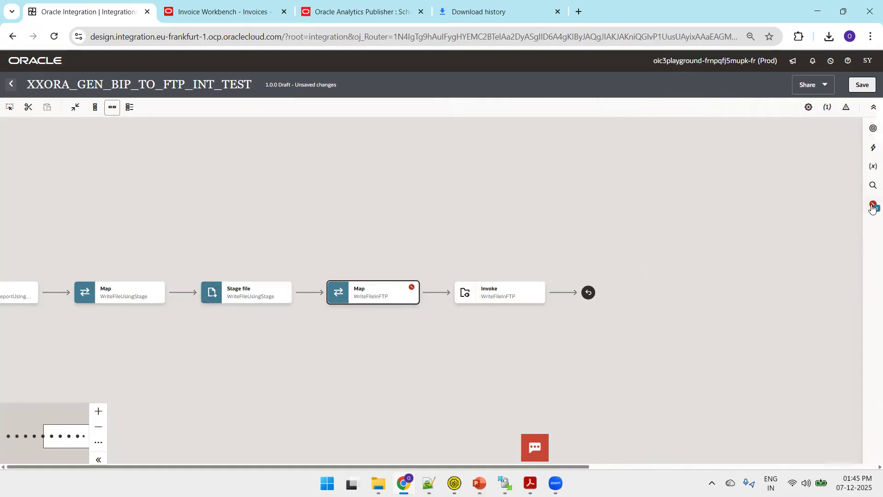
Step: Resolve the missing tracking identifier by assigning query parameter IP_INVOICE_NUM as the primary business identifier, and save the integration
{"action": "left_click", "coordinate": [873, 207]}
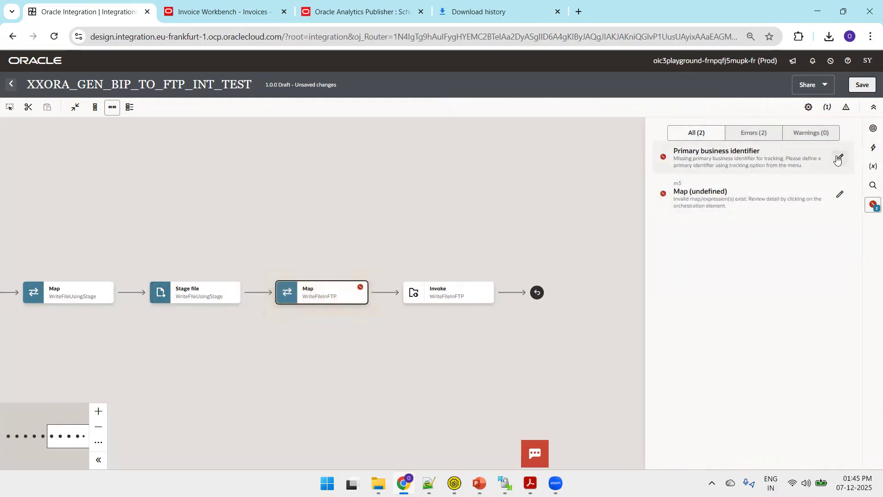
{"action": "left_click", "coordinate": [837, 157]}
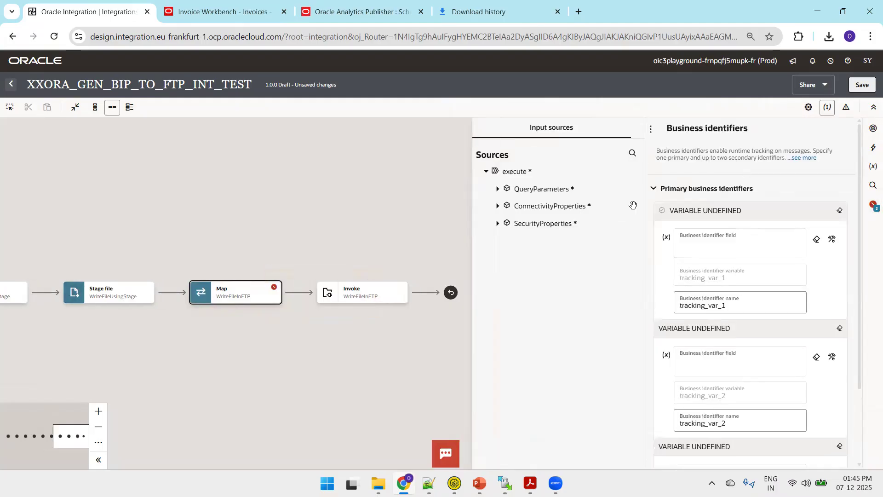
{"action": "left_click", "coordinate": [498, 189]}
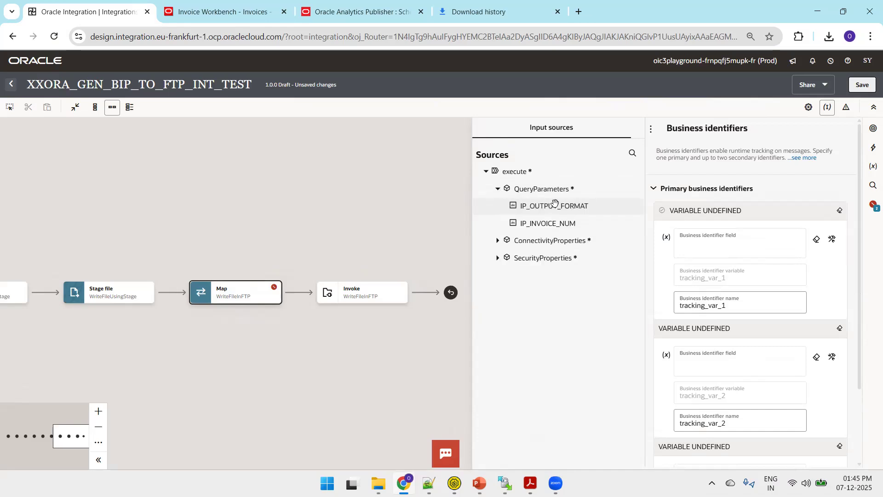
{"action": "left_click_drag", "start_coordinate": [536, 223], "coordinate": [707, 246]}
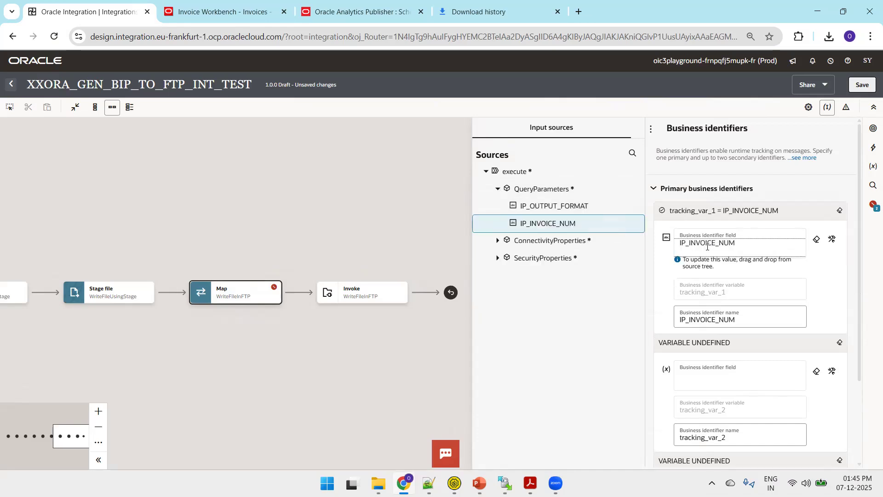
{"action": "left_click", "coordinate": [860, 86]}
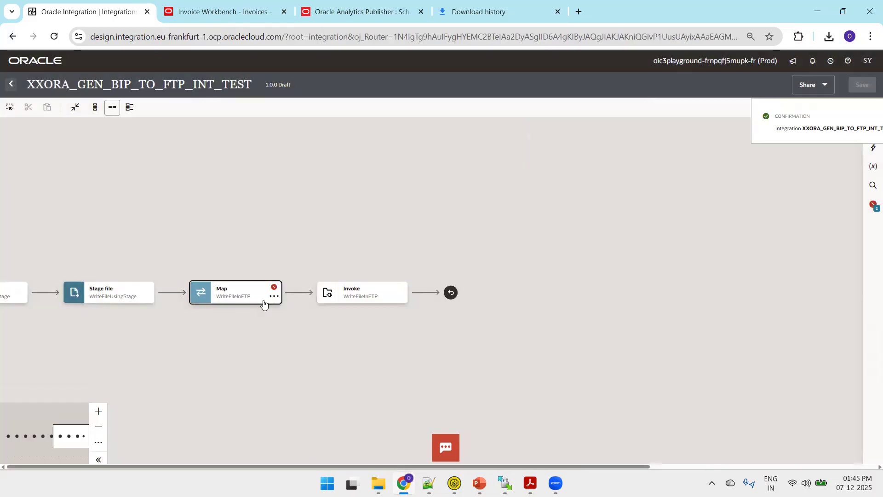
Step: Open the WriteFileInFTP map for editing and dismiss the save confirmation
{"action": "left_click", "coordinate": [271, 300]}
{"action": "left_click", "coordinate": [295, 318]}
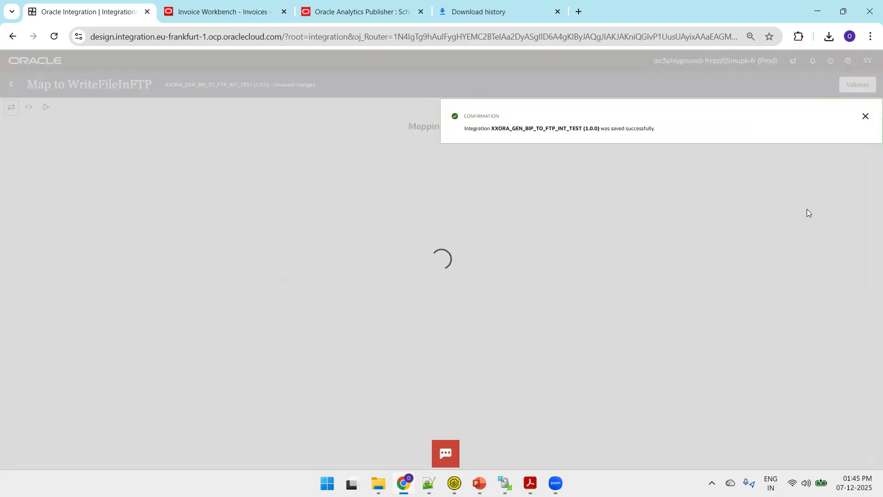
{"action": "left_click", "coordinate": [864, 116]}
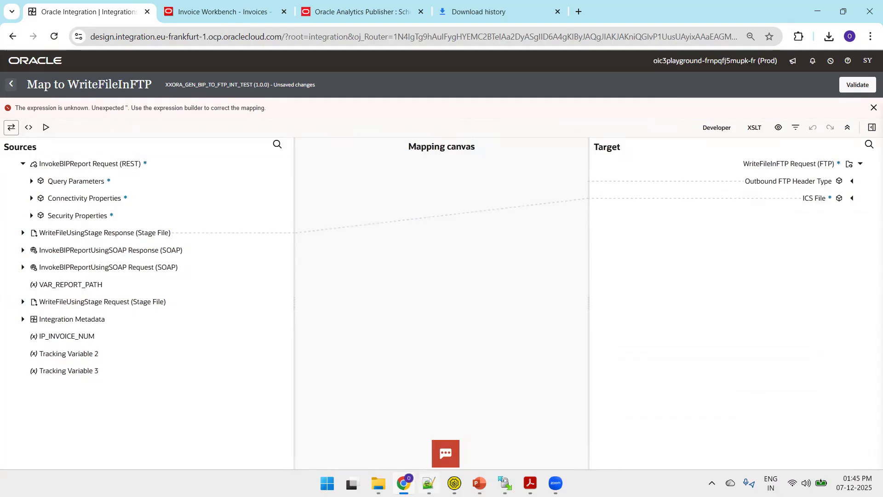
Step: In Notepad++, replace the single quotes around the dot in the second expression with double quotes
{"action": "left_click", "coordinate": [429, 483]}
{"action": "left_click", "coordinate": [302, 390]}
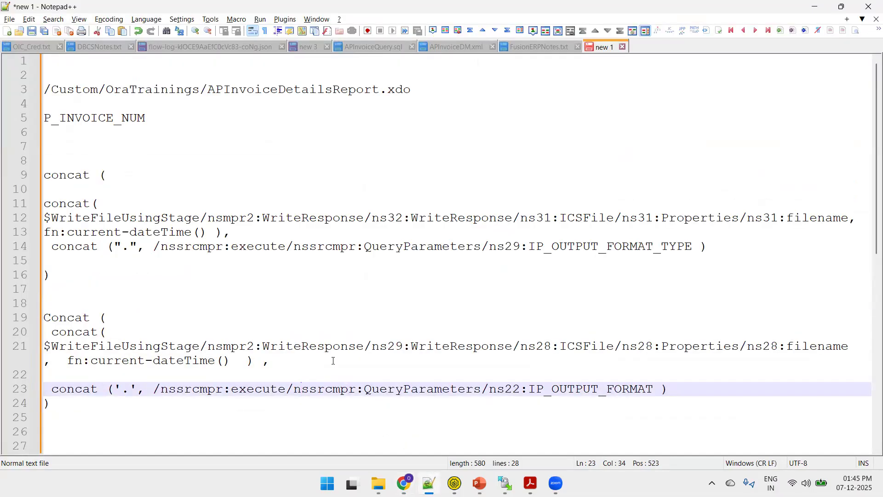
{"action": "scroll", "coordinate": [333, 361], "scroll_direction": "down", "scroll_amount": 1}
{"action": "scroll", "coordinate": [333, 361], "scroll_direction": "down", "scroll_amount": 1}
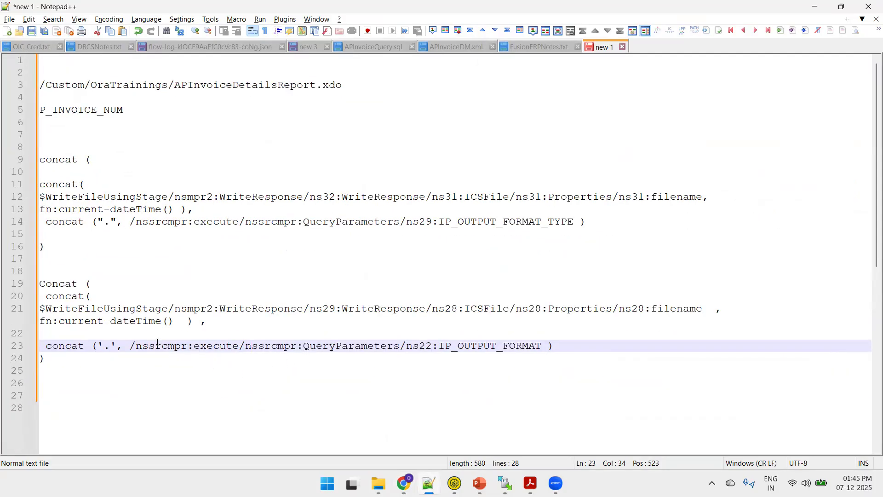
{"action": "left_click", "coordinate": [98, 345]}
{"action": "key", "text": "shift+Right"}
{"action": "type", "text": "\""}
{"action": "key", "text": "shift+Right"}
{"action": "type", "text": "\""}
{"action": "left_click_drag", "start_coordinate": [123, 364], "coordinate": [27, 275]}
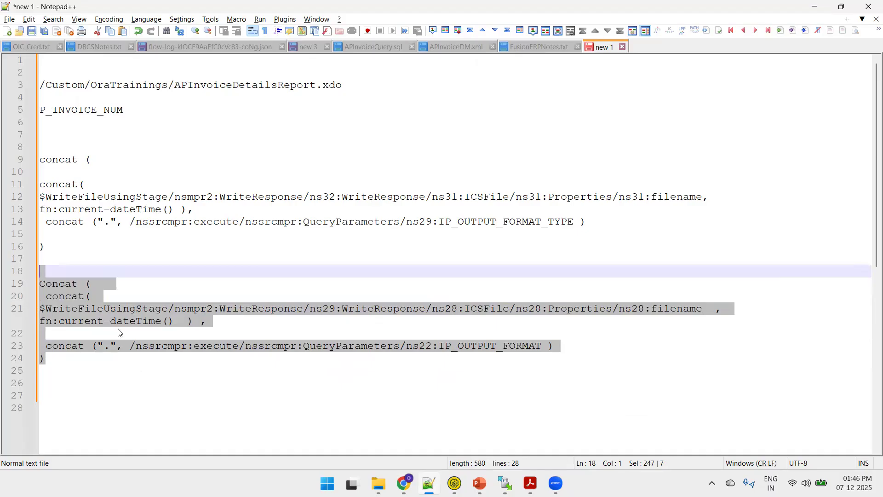
Step: Change the second expression's capitalised outer Concat to lowercase concat and copy the full expression
{"action": "double_click", "coordinate": [55, 159]}
{"action": "key", "text": "ctrl+c"}
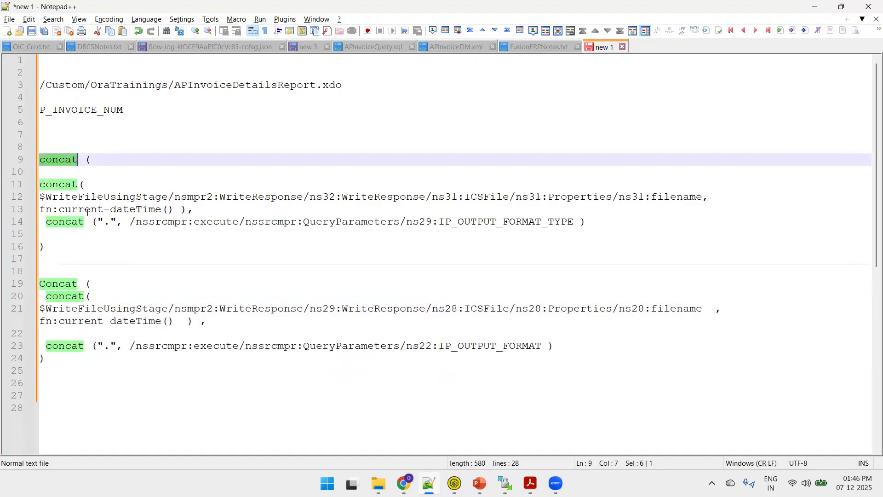
{"action": "double_click", "coordinate": [55, 282]}
{"action": "key", "text": "ctrl+v"}
{"action": "left_click_drag", "start_coordinate": [56, 356], "coordinate": [32, 287]}
{"action": "key", "text": "ctrl+c"}
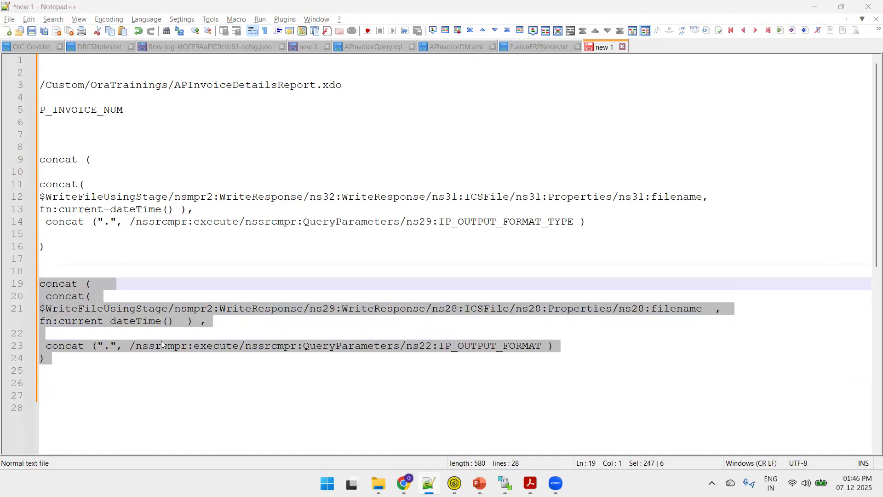
Step: Back in the mapper, expand the FTP request target, paste the corrected concat expression into the File Name mapping and save it
{"action": "key", "text": "alt+Tab"}
{"action": "left_click", "coordinate": [852, 199]}
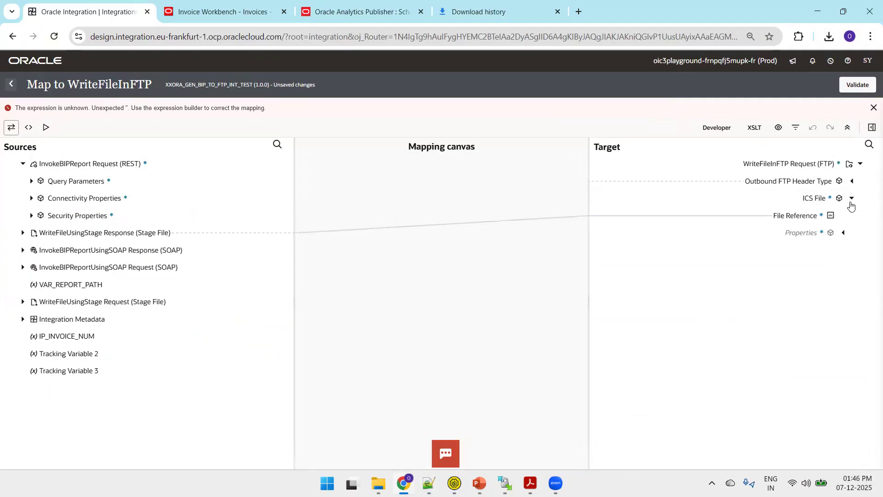
{"action": "left_click", "coordinate": [851, 181]}
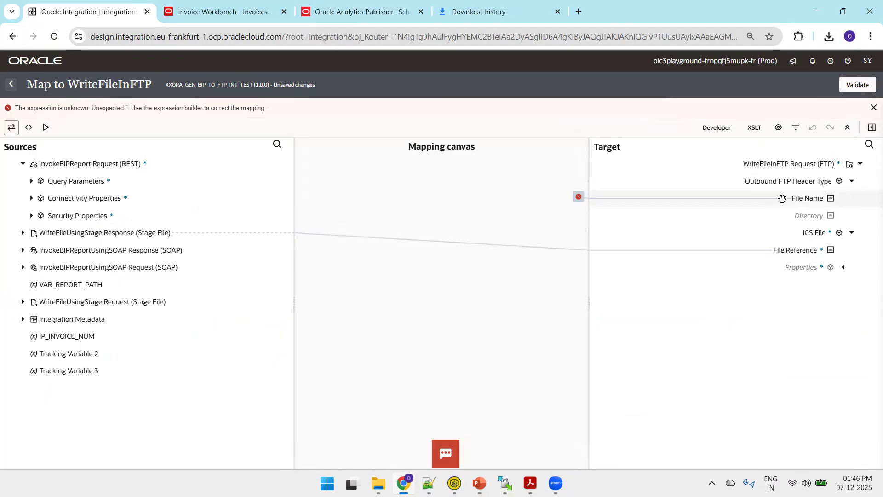
{"action": "left_click", "coordinate": [578, 198]}
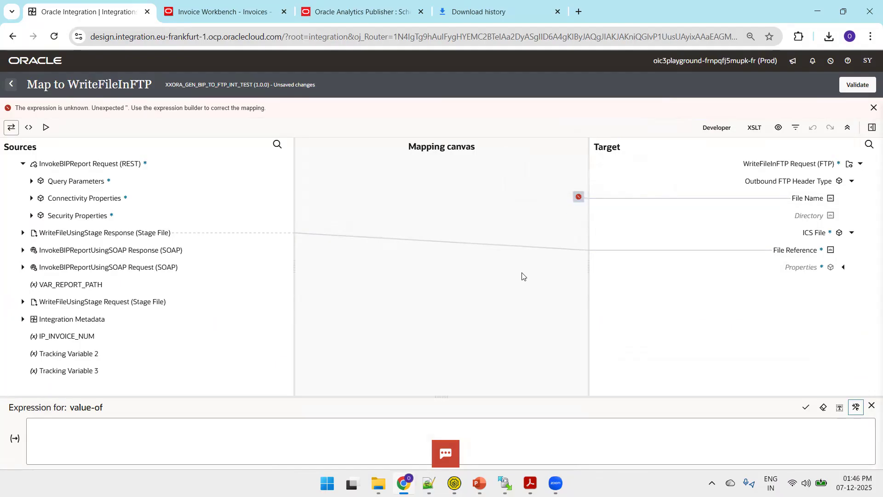
{"action": "left_click", "coordinate": [365, 430]}
{"action": "key", "text": "ctrl+v"}
{"action": "left_click", "coordinate": [804, 408]}
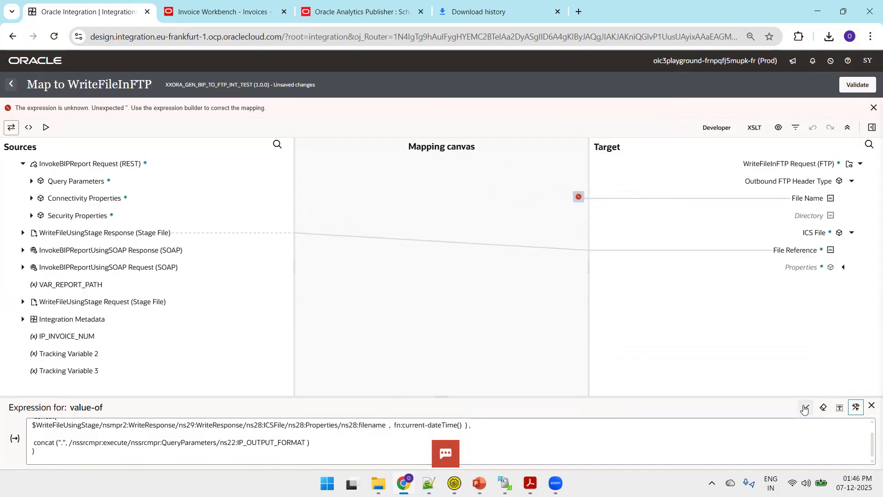
{"action": "left_click", "coordinate": [766, 434]}
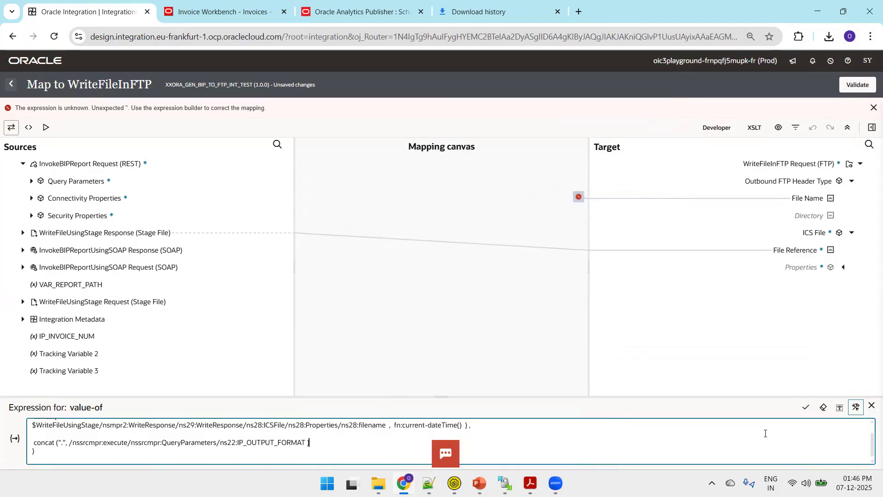
{"action": "left_click", "coordinate": [805, 407]}
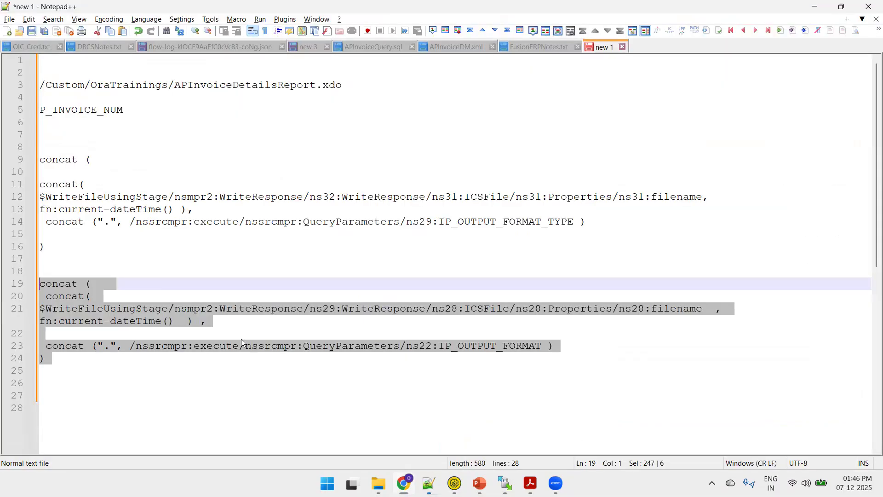
Step: Return to Notepad++ and check that the parentheses of the outer, inner and output-format concats in the second expression match
{"action": "key", "text": "alt+Tab"}
{"action": "left_click", "coordinate": [209, 339]}
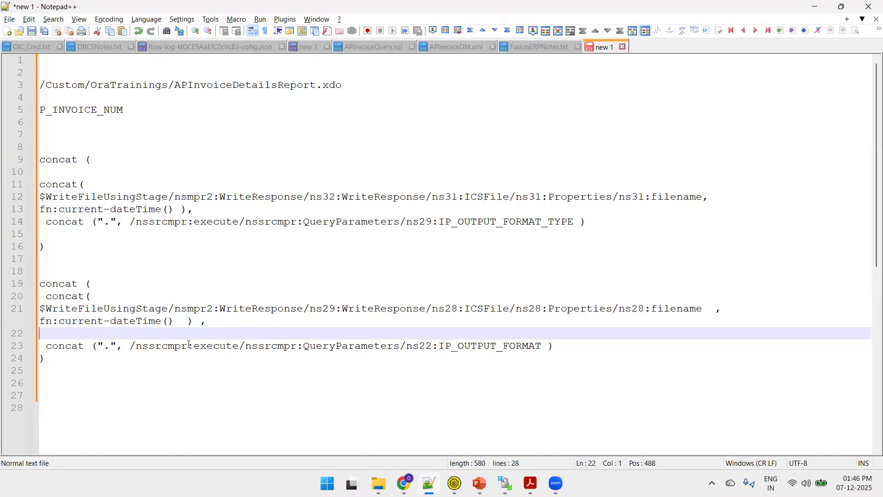
{"action": "left_click", "coordinate": [560, 346]}
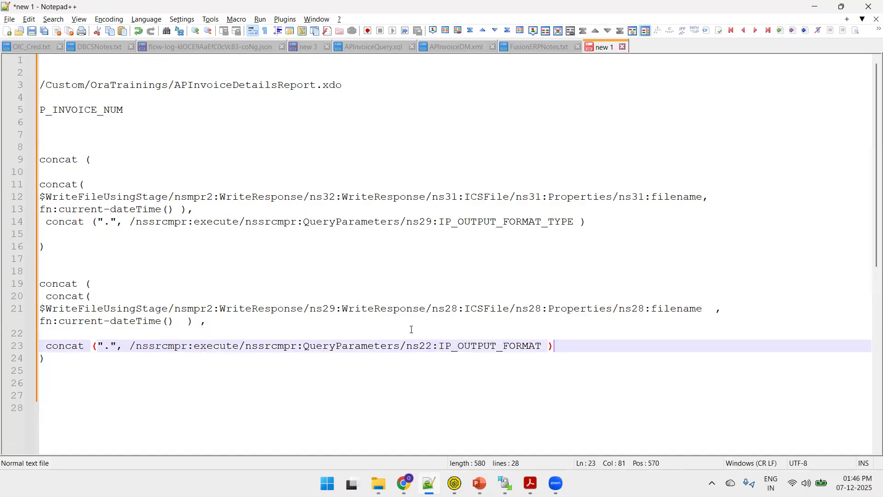
{"action": "left_click", "coordinate": [119, 284]}
{"action": "left_click", "coordinate": [90, 285]}
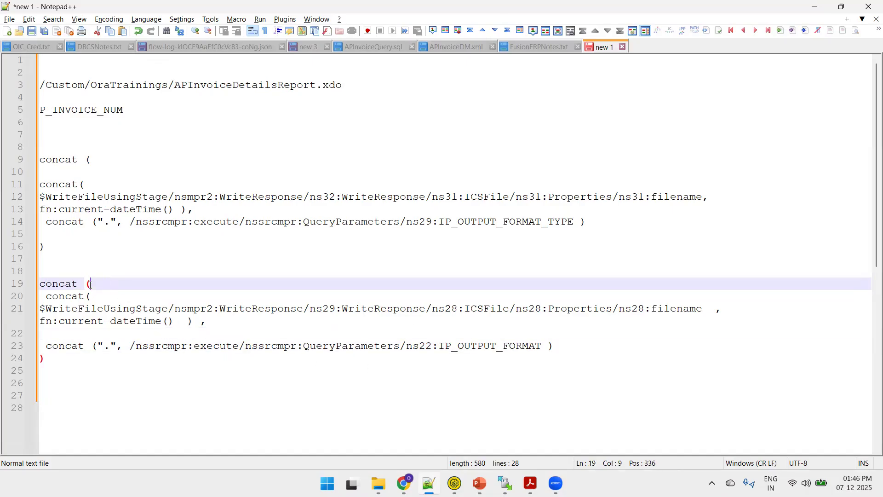
{"action": "left_click", "coordinate": [121, 299]}
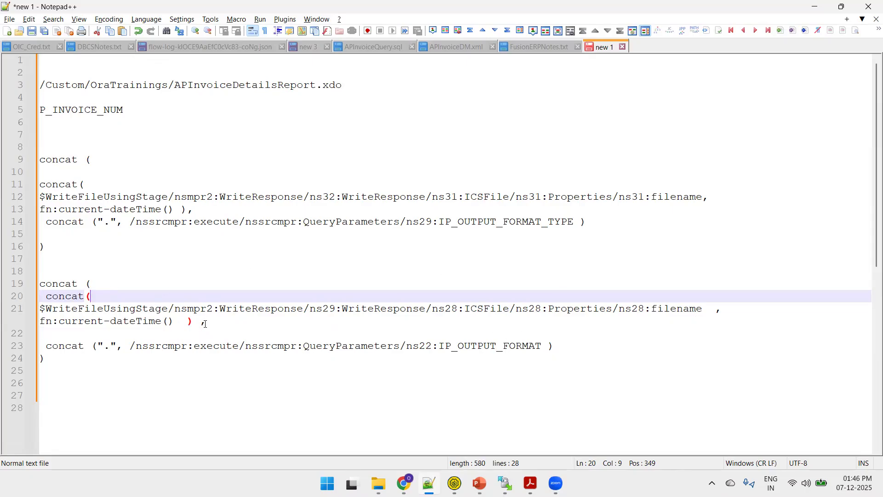
Step: Duplicate the second concat expression below the existing one in the Notepad++ notes
{"action": "left_click_drag", "start_coordinate": [74, 357], "coordinate": [34, 285]}
{"action": "key", "text": "ctrl+c"}
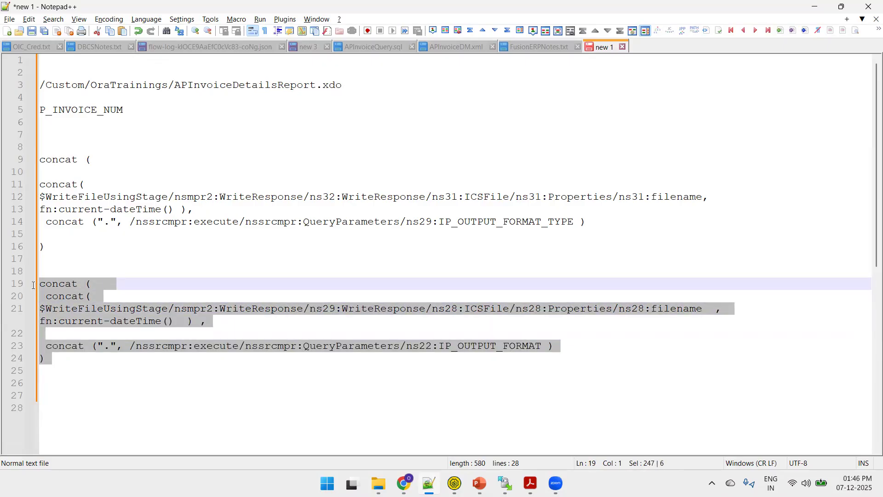
{"action": "left_click", "coordinate": [86, 375]}
{"action": "key", "text": "Return"}
{"action": "key", "text": "Return"}
{"action": "key", "text": "ctrl+v"}
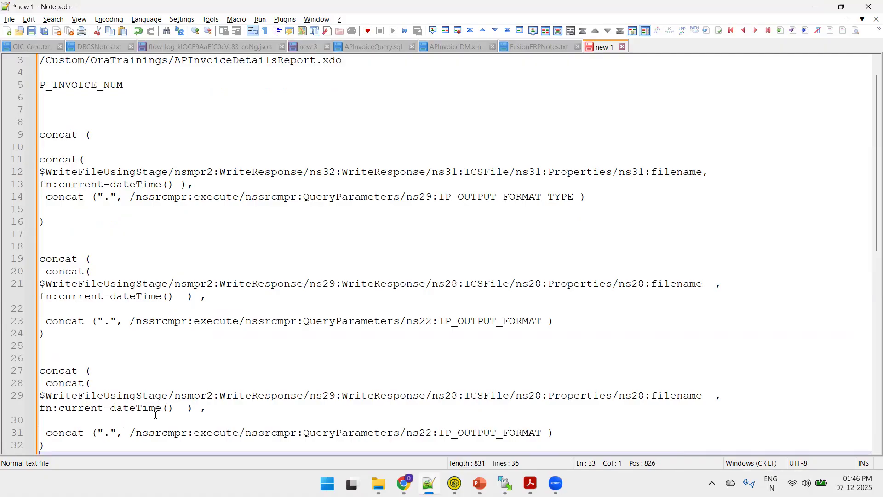
Step: In the duplicated expression, remove the fn:current-dateTime() argument with its comma, the inner closing parenthesis and the blank line
{"action": "left_click_drag", "start_coordinate": [173, 409], "coordinate": [716, 395]}
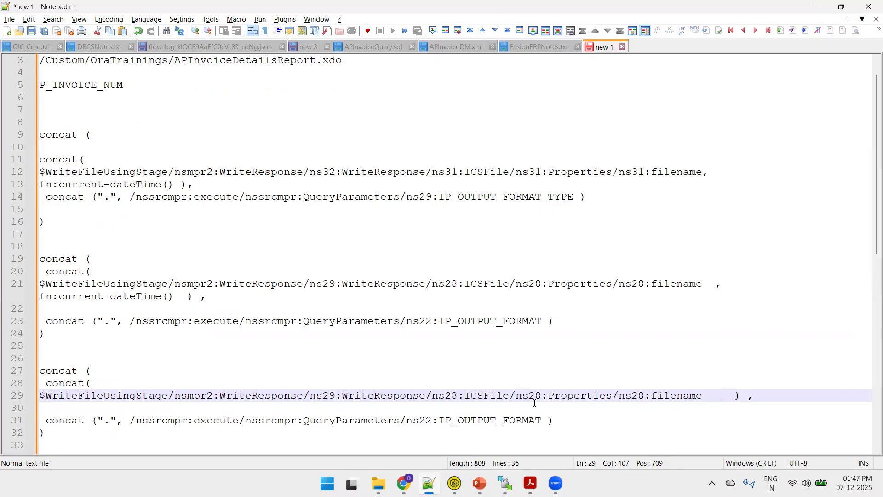
{"action": "left_click", "coordinate": [735, 396]}
{"action": "key", "text": "Delete"}
{"action": "key", "text": "BackSpace"}
{"action": "left_click", "coordinate": [594, 409]}
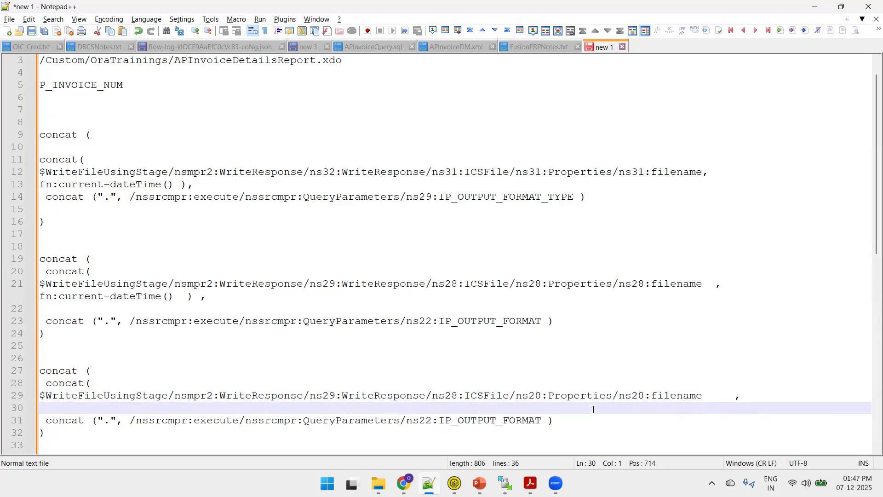
{"action": "key", "text": "BackSpace"}
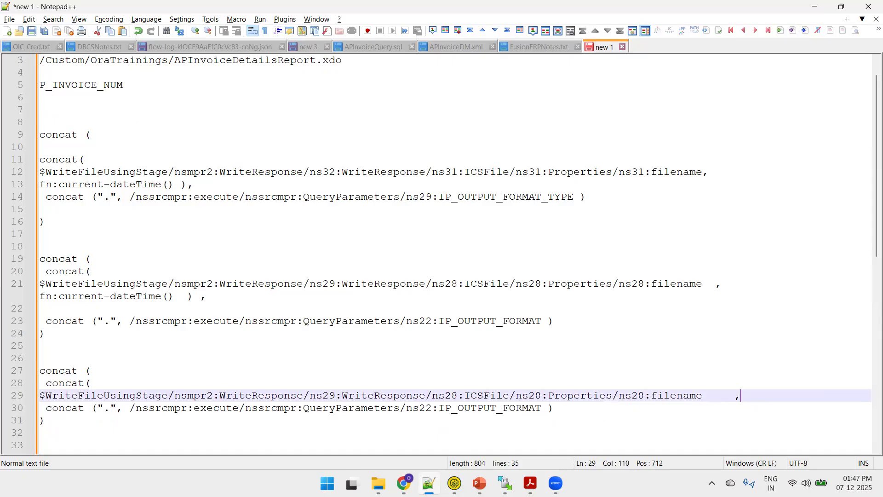
{"action": "left_click", "coordinate": [569, 405]}
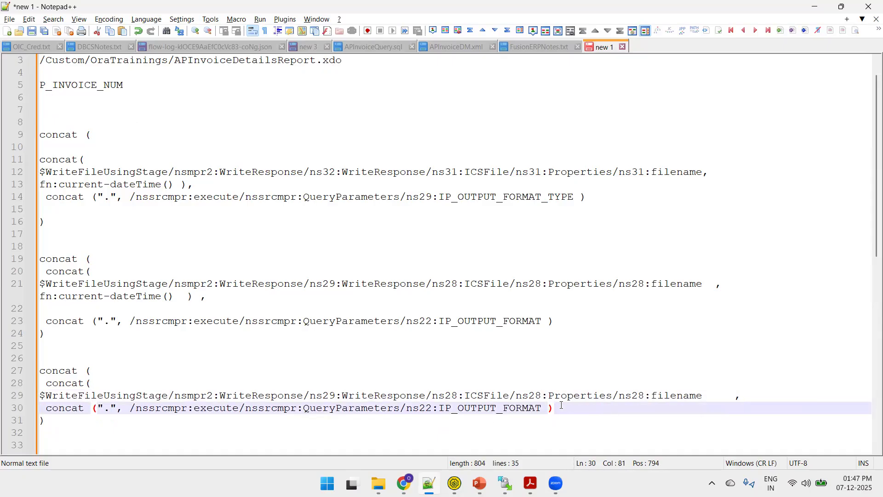
Step: Remove the outer concat line from the duplicated expression and copy the remaining filename and output-format concat expression
{"action": "left_click", "coordinate": [105, 378]}
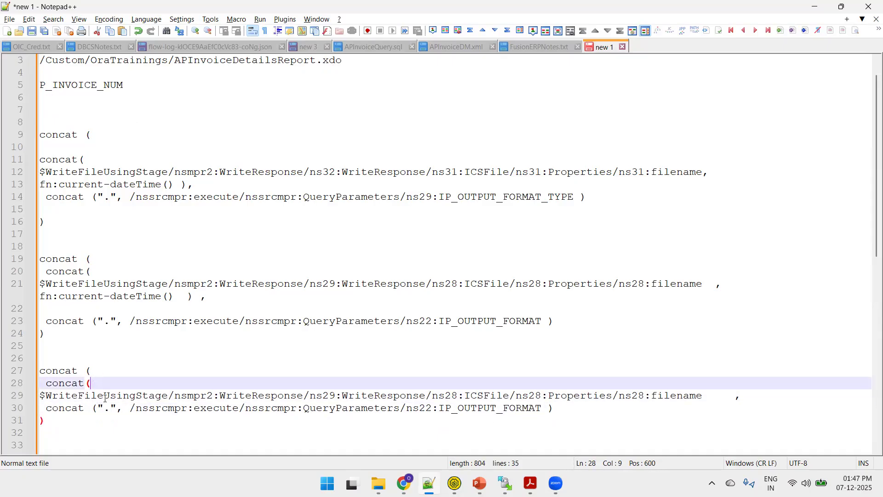
{"action": "left_click_drag", "start_coordinate": [97, 371], "coordinate": [34, 367]}
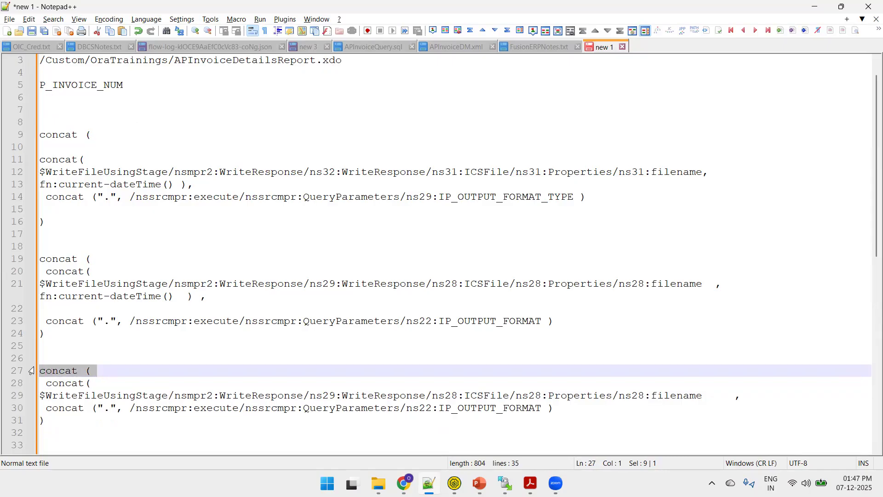
{"action": "left_click", "coordinate": [94, 383]}
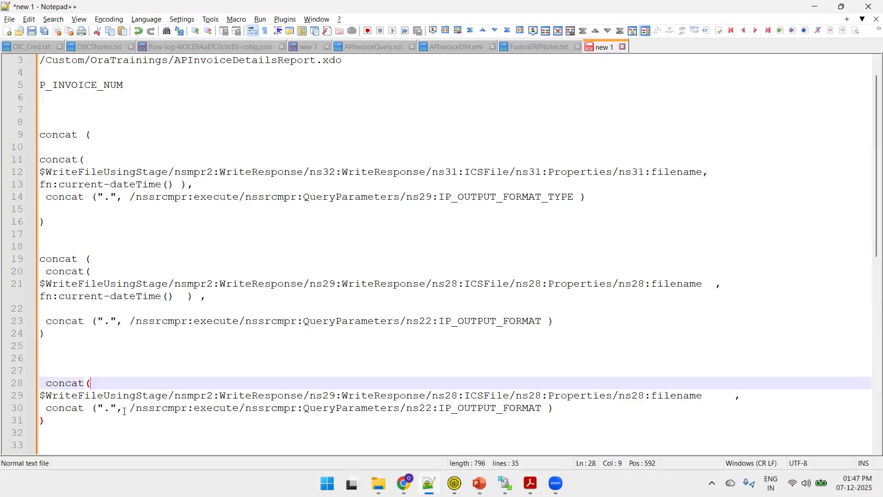
{"action": "left_click_drag", "start_coordinate": [67, 418], "coordinate": [39, 382]}
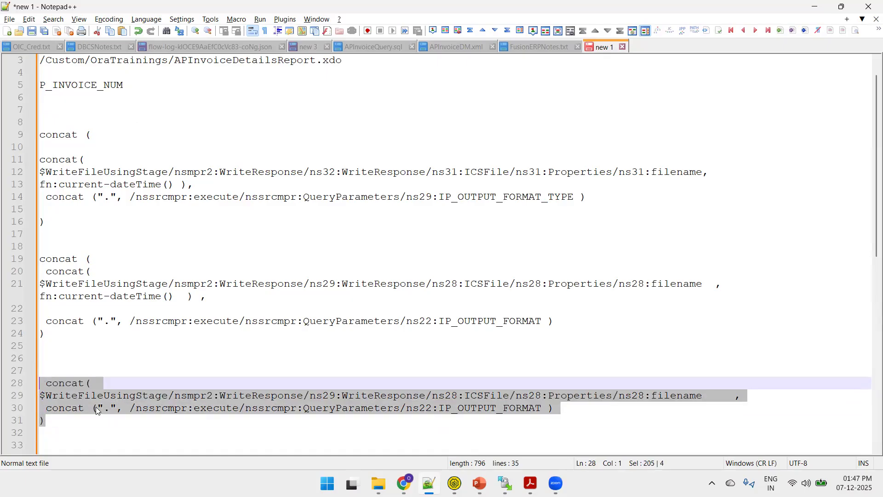
{"action": "key", "text": "ctrl+c"}
Step: Back in the mapper, try to replace the File Name expression with the copied simplified concat expression and save it
{"action": "key", "text": "alt+Tab"}
{"action": "key", "text": "ctrl+a"}
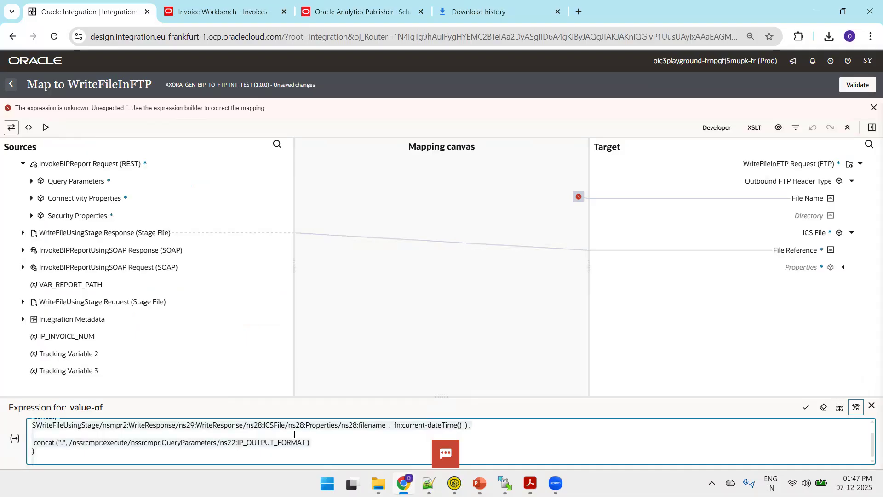
{"action": "key", "text": "ctrl+v"}
{"action": "left_click", "coordinate": [808, 408]}
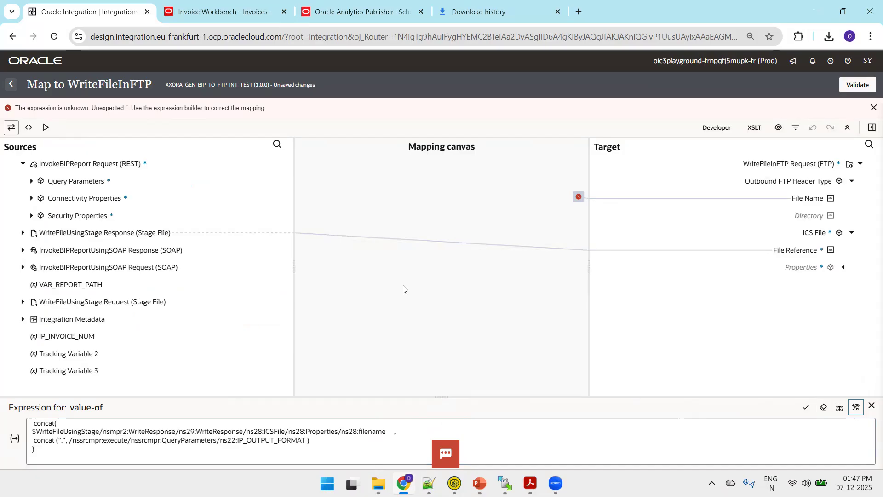
Step: Clear the File Name expression, save it empty and reselect the File Name mapping
{"action": "left_click", "coordinate": [534, 433]}
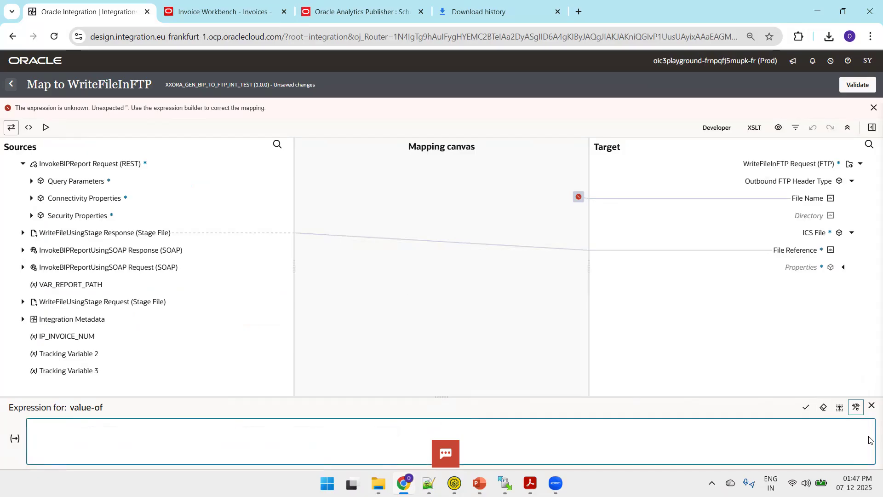
{"action": "left_click", "coordinate": [813, 412]}
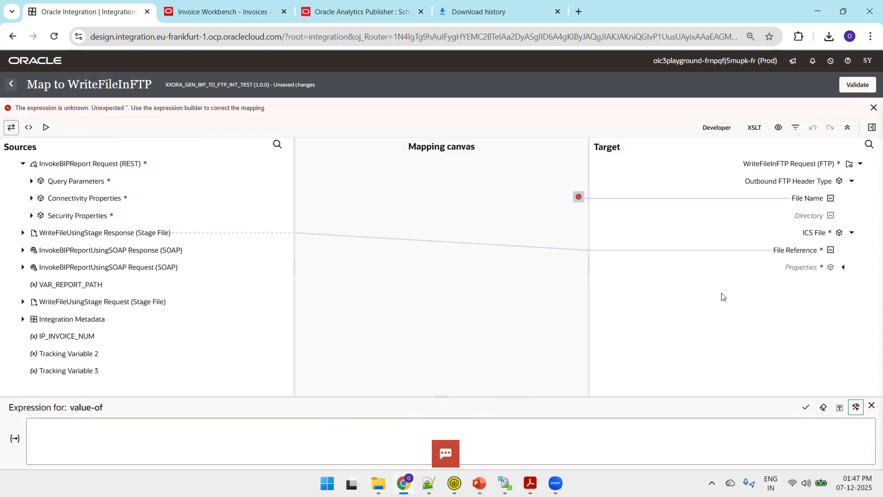
{"action": "left_click", "coordinate": [775, 201]}
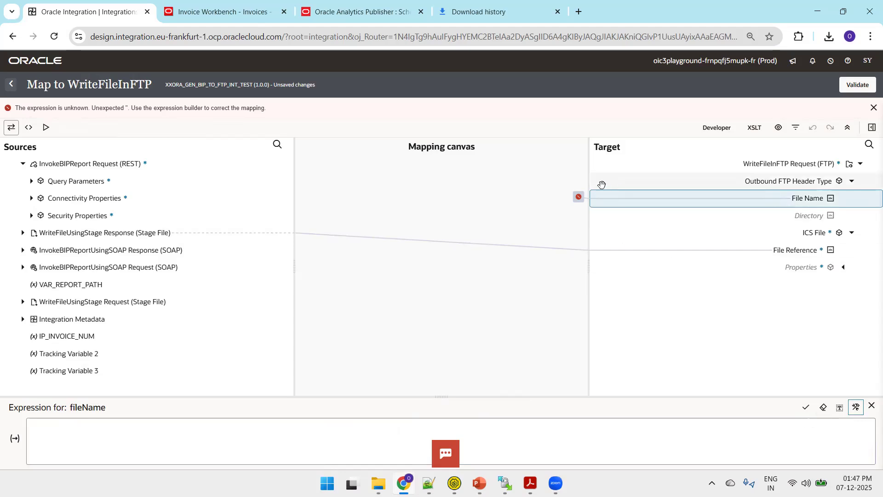
{"action": "left_click", "coordinate": [577, 198]}
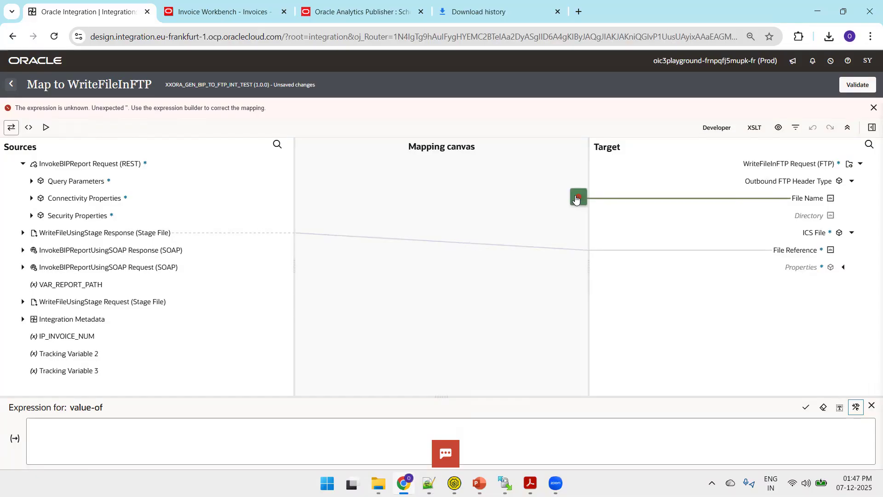
{"action": "right_click", "coordinate": [576, 199]}
{"action": "left_click", "coordinate": [576, 199]}
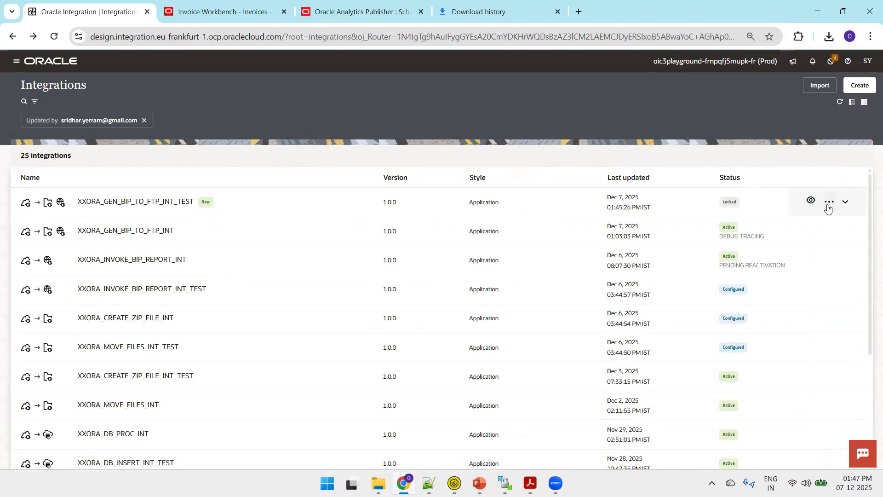
Step: Unlock the integration XXORA_GEN_BIP_TO_FTP_INT_TEST from the integrations list
{"action": "left_click", "coordinate": [828, 206]}
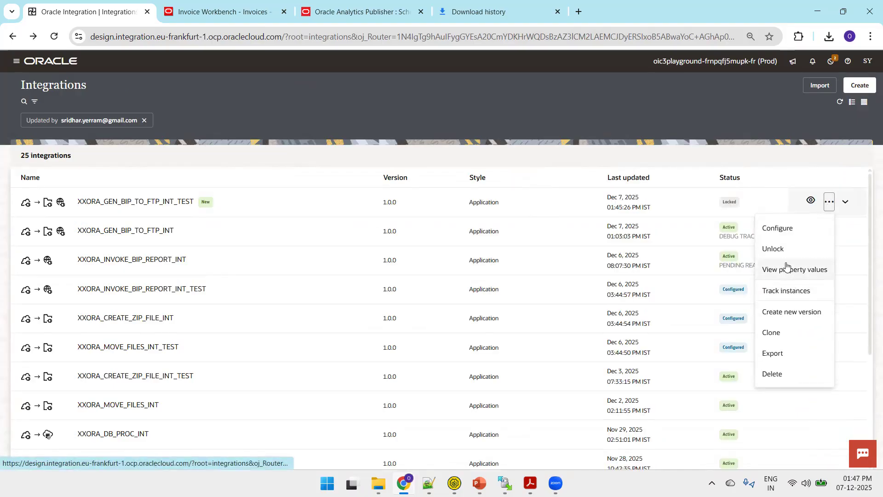
{"action": "left_click", "coordinate": [781, 250]}
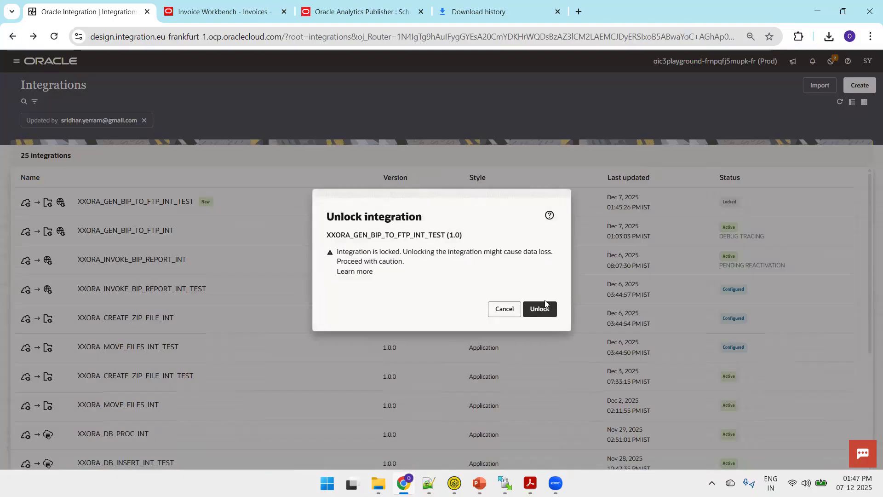
{"action": "left_click", "coordinate": [543, 306]}
{"action": "left_click", "coordinate": [866, 139]}
Step: Reopen the integration, edit its WriteFileInFTP map and expand the Outbound FTP Header Type target
{"action": "mouse_move", "coordinate": [847, 205]}
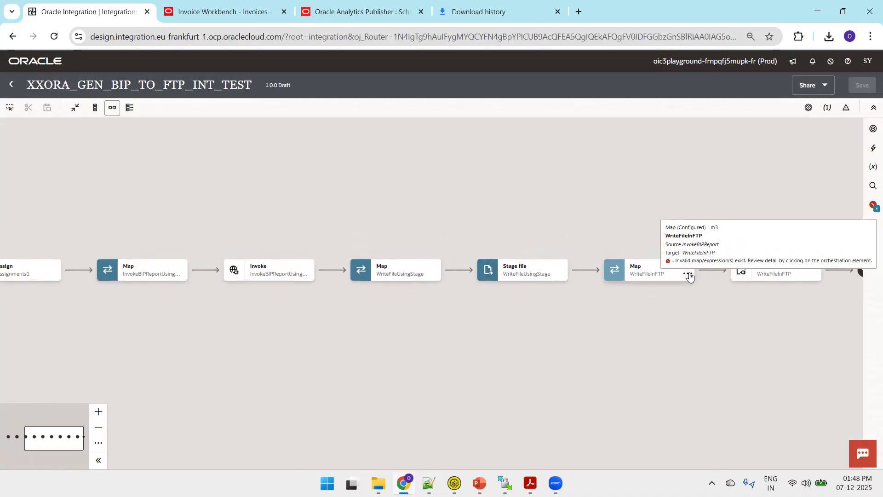
{"action": "left_click", "coordinate": [686, 275]}
{"action": "left_click", "coordinate": [701, 297]}
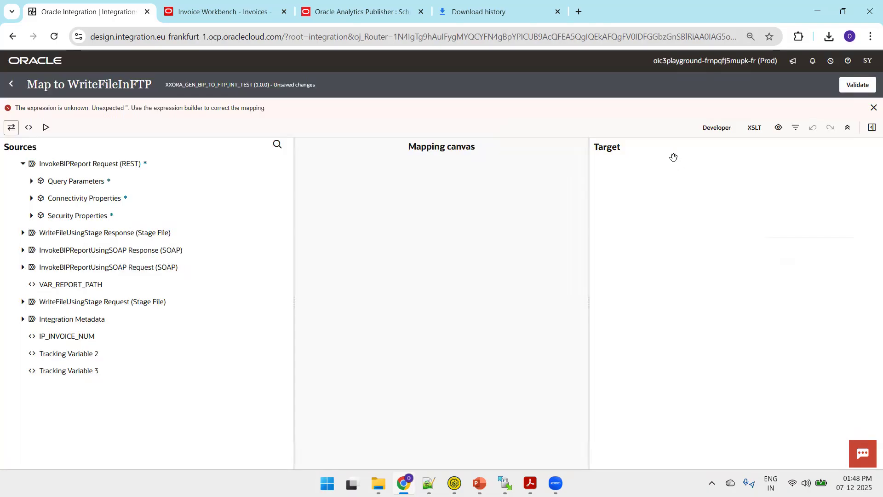
{"action": "left_click", "coordinate": [852, 199]}
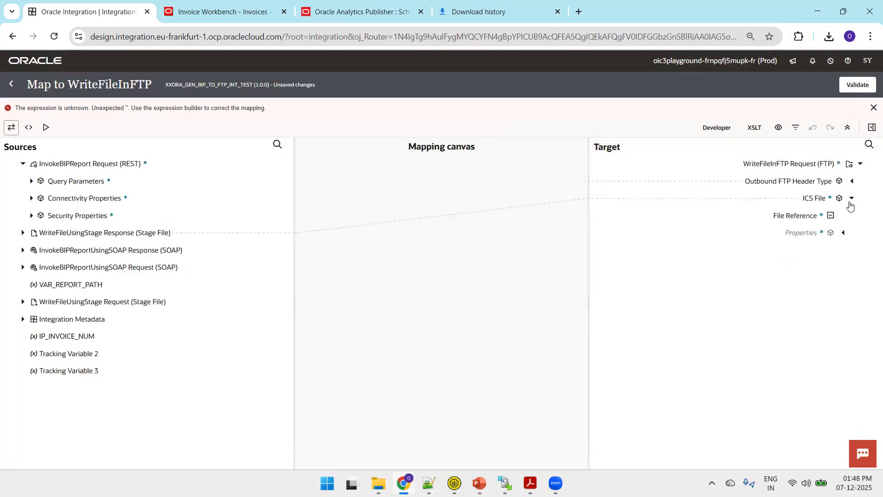
{"action": "left_click", "coordinate": [851, 182]}
{"action": "left_click_drag", "start_coordinate": [807, 198], "coordinate": [575, 193]}
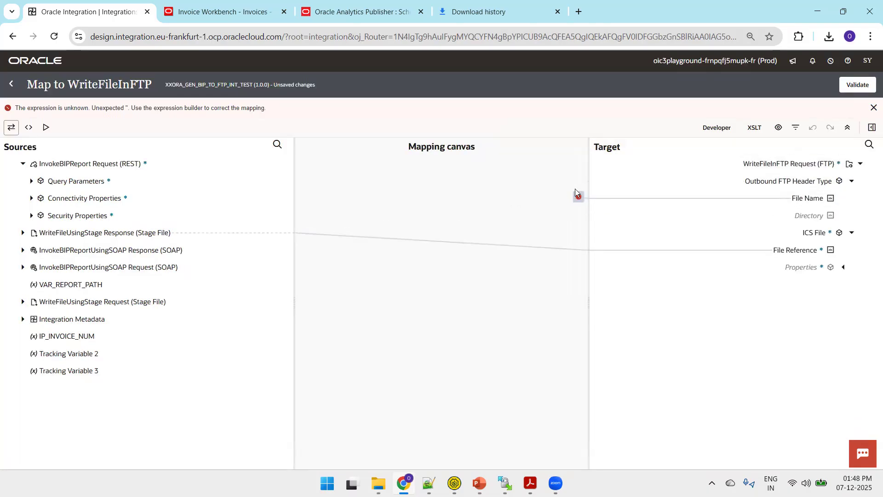
Step: Paste the simplified concat expression into the empty File Name mapping and try to save it
{"action": "left_click", "coordinate": [579, 198]}
{"action": "left_click", "coordinate": [507, 425]}
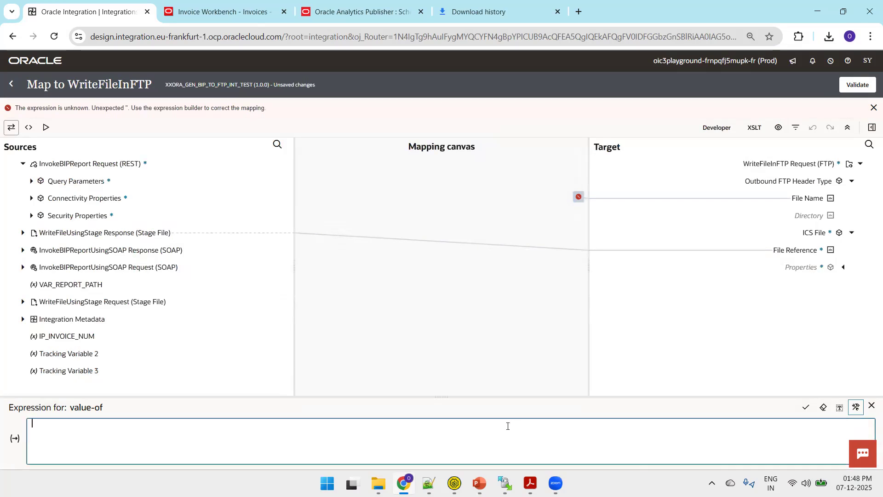
{"action": "key", "text": "ctrl+v"}
{"action": "left_click", "coordinate": [805, 411]}
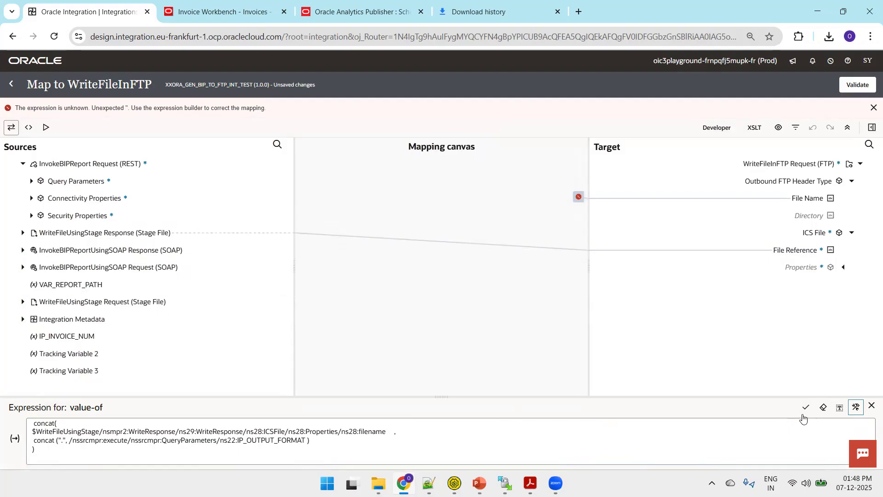
Step: Replace the File Name expression with the literal 'test' and try to save it
{"action": "left_click", "coordinate": [770, 438]}
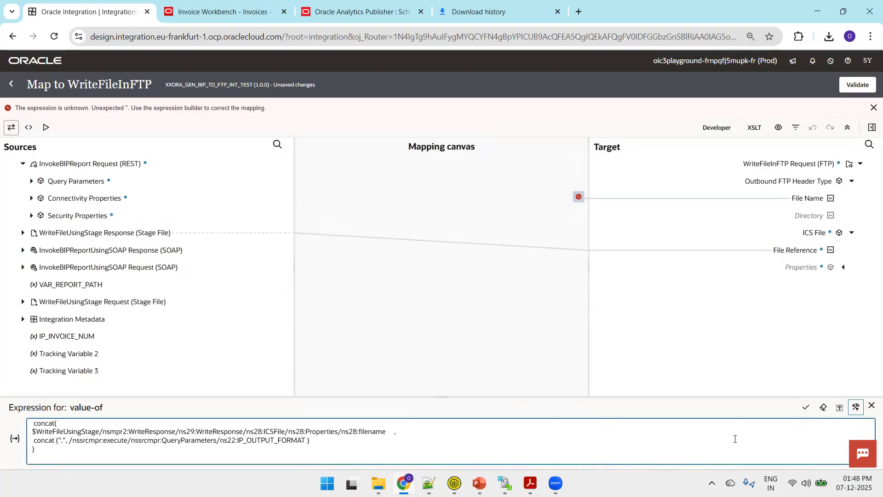
{"action": "key", "text": "ctrl+a"}
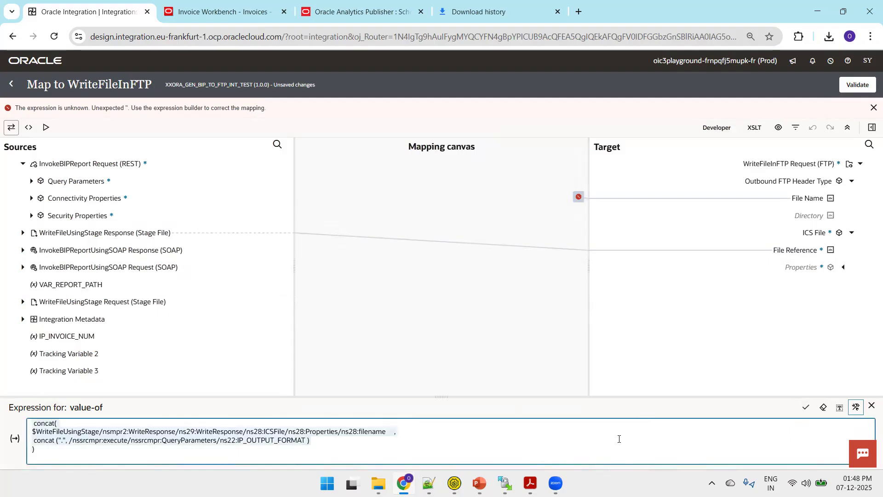
{"action": "type", "text": "'test"}
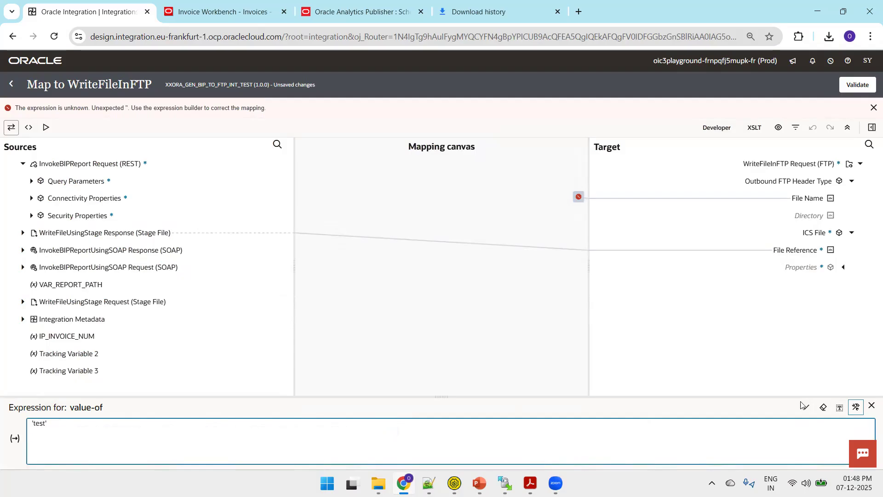
{"action": "left_click", "coordinate": [811, 408]}
{"action": "left_click", "coordinate": [759, 441]}
Step: Erase the File Name mapping's expression, save it empty and reselect the mapping to recheck it
{"action": "left_click", "coordinate": [578, 198]}
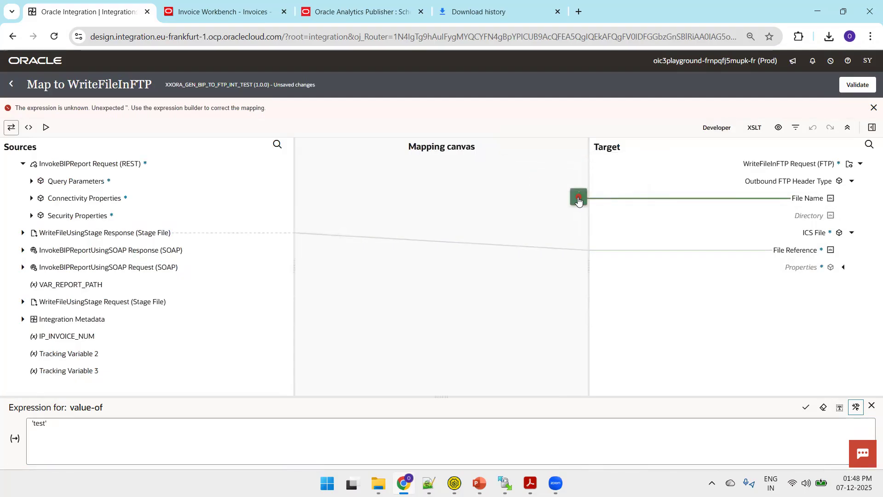
{"action": "left_click", "coordinate": [824, 408]}
{"action": "left_click", "coordinate": [806, 406]}
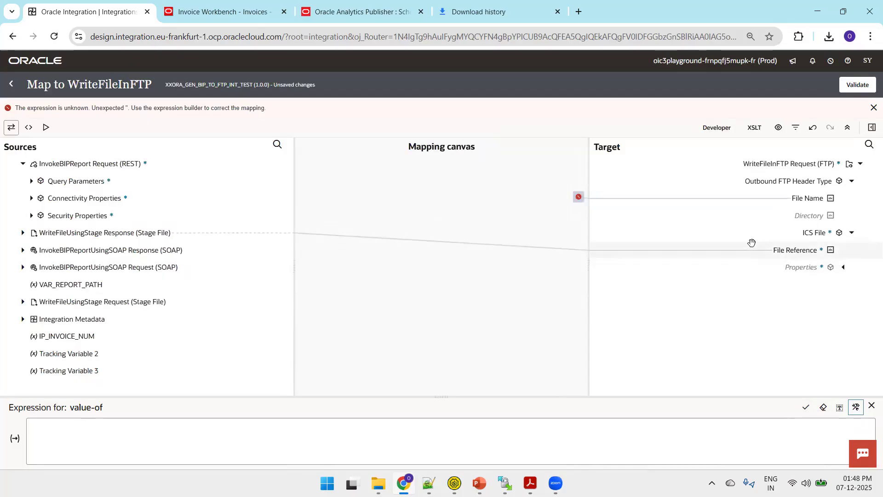
{"action": "left_click", "coordinate": [800, 199]}
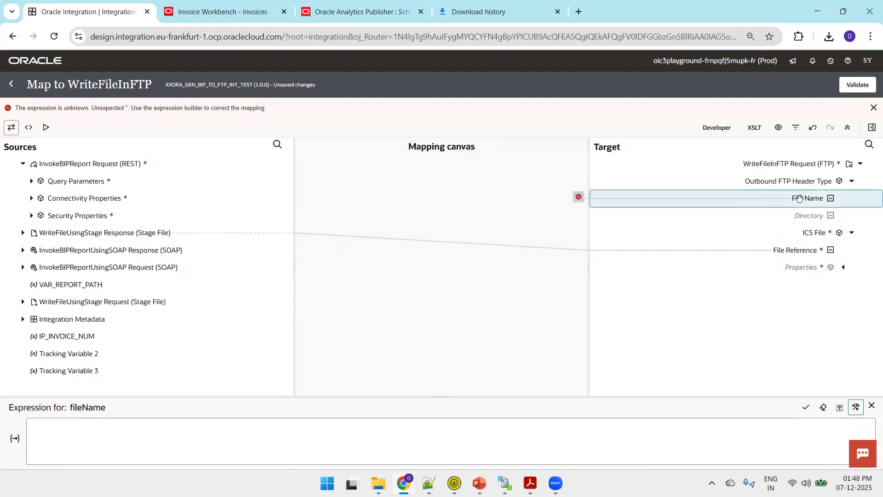
{"action": "left_click", "coordinate": [577, 199]}
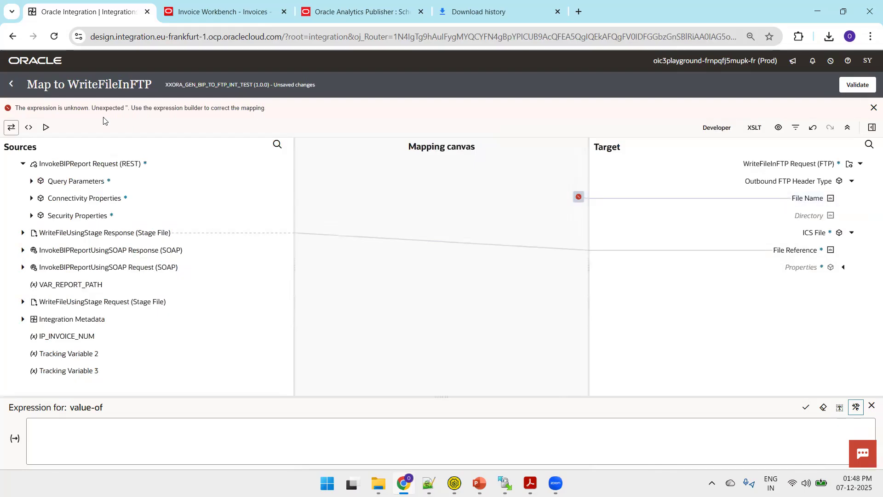
Step: Show the map's XSLT code and search it for "file" to inspect the fileName value-of element
{"action": "left_click", "coordinate": [29, 128]}
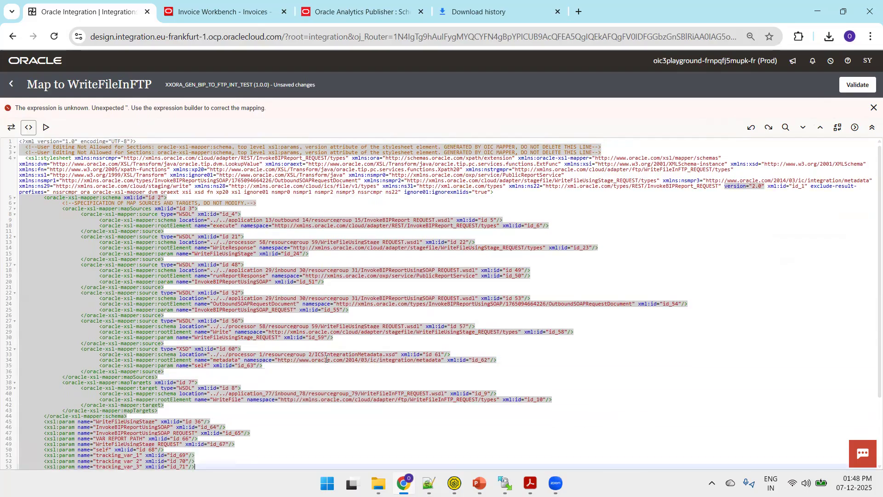
{"action": "scroll", "coordinate": [306, 382], "scroll_direction": "down", "scroll_amount": 2}
{"action": "left_click", "coordinate": [283, 397]}
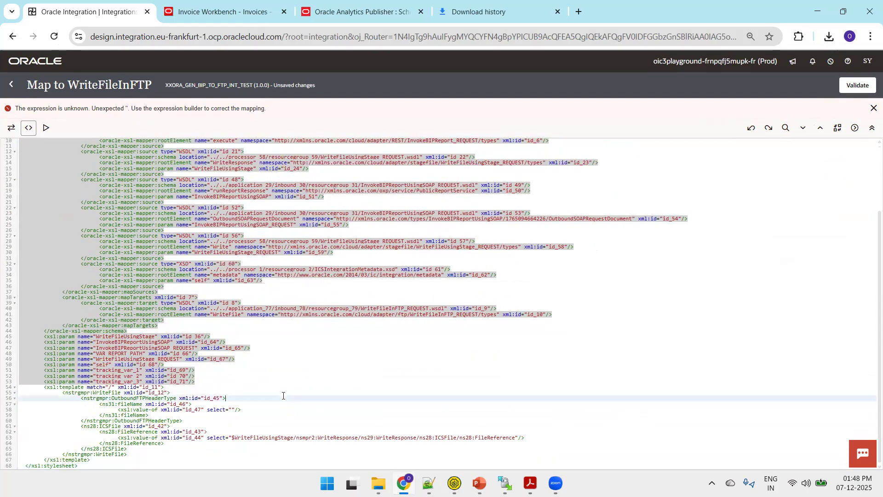
{"action": "key", "text": "ctrl+f"}
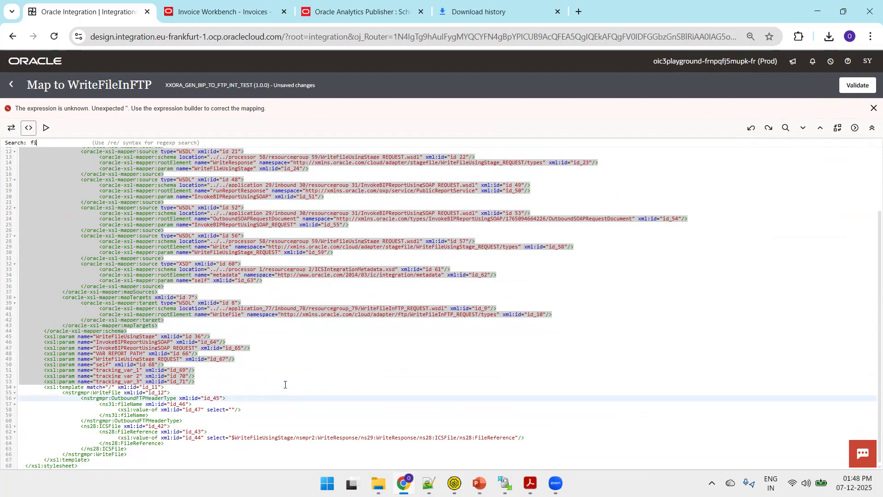
{"action": "key", "text": "Escape"}
{"action": "key", "text": "ctrl+f"}
{"action": "key", "text": "Return"}
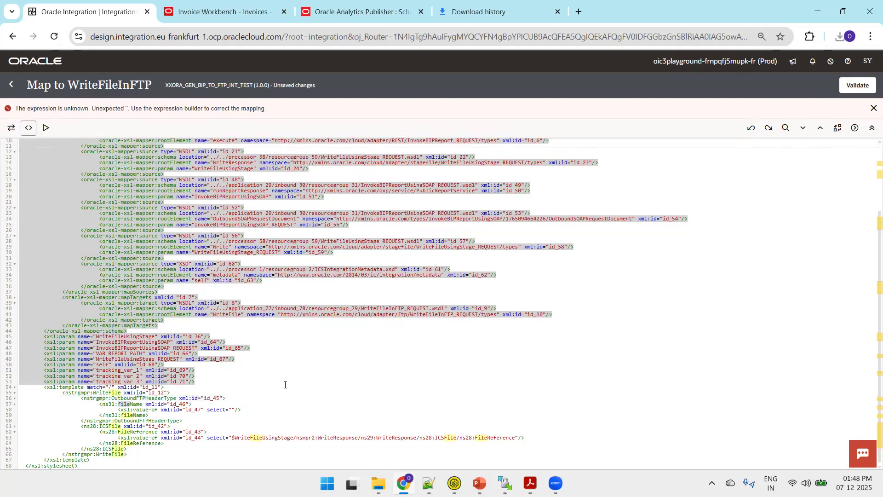
{"action": "key", "text": "Return"}
{"action": "key", "text": "ctrl+z"}
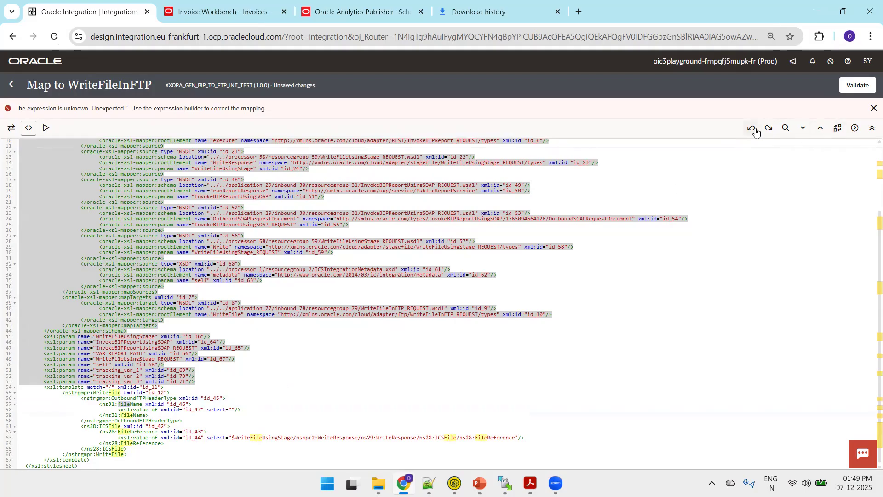
Step: Validate the WriteFileInFTP map from its code view and recheck the File Name mapping in the designer
{"action": "left_click", "coordinate": [858, 86]}
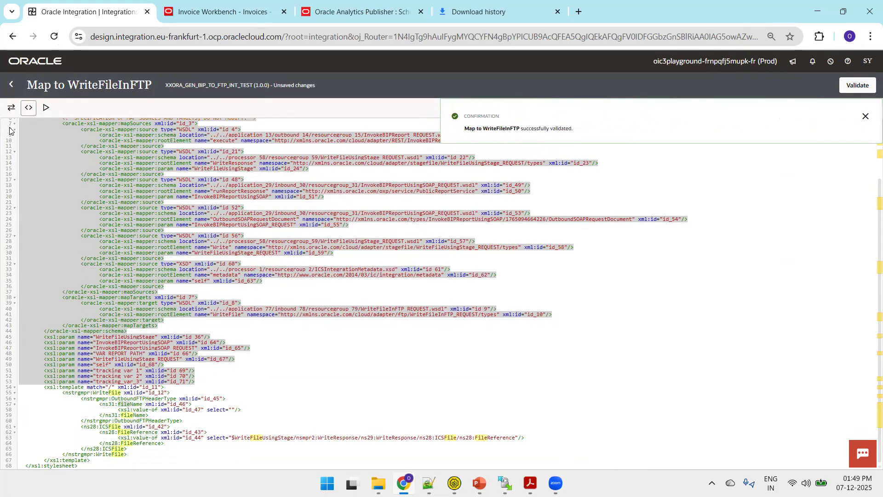
{"action": "left_click", "coordinate": [10, 109]}
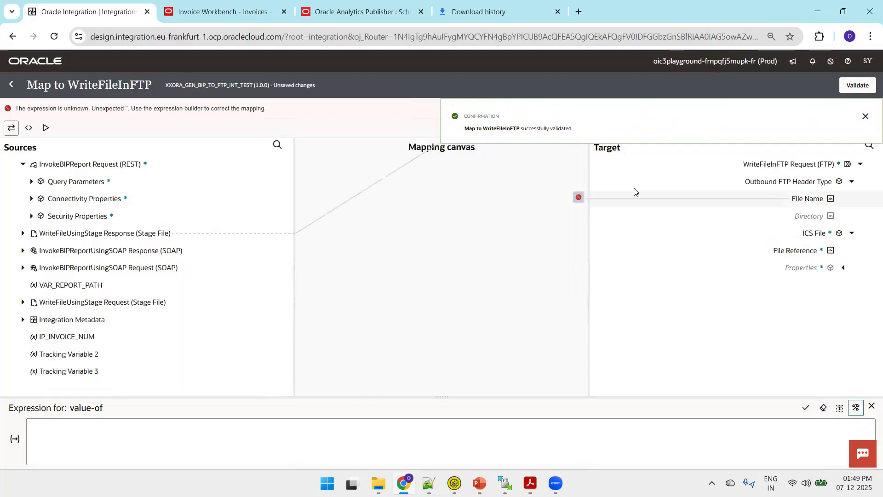
{"action": "left_click", "coordinate": [578, 199]}
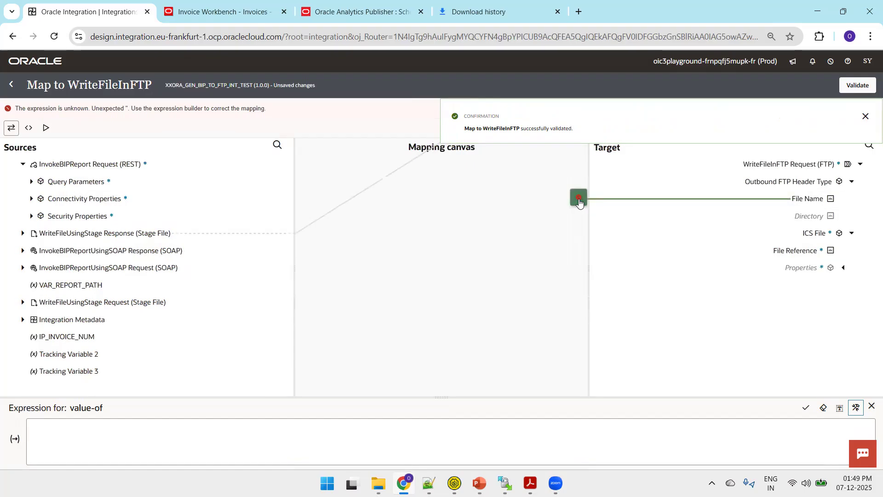
{"action": "right_click", "coordinate": [579, 199]}
{"action": "key", "text": "Escape"}
Step: Set the File Name mapping's expression to 'Test.pdf', save it and reselect the mapping to recheck it
{"action": "left_click", "coordinate": [797, 198]}
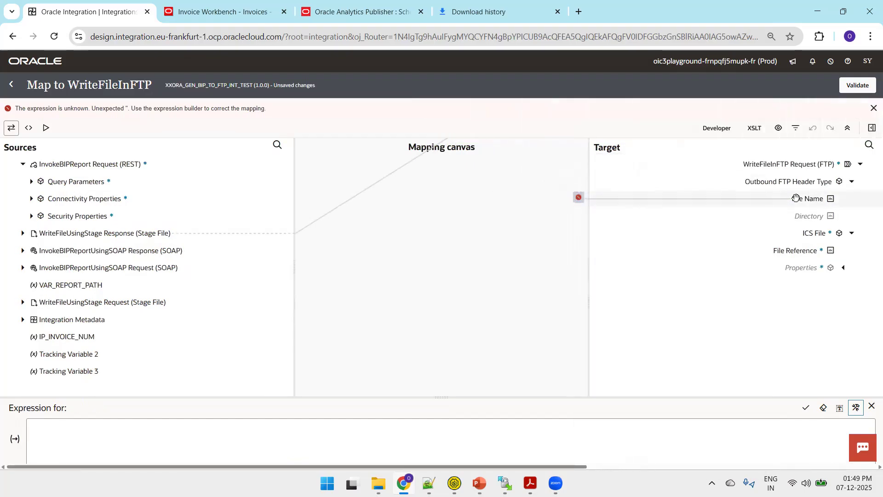
{"action": "left_click", "coordinate": [808, 198]}
{"action": "left_click", "coordinate": [701, 435]}
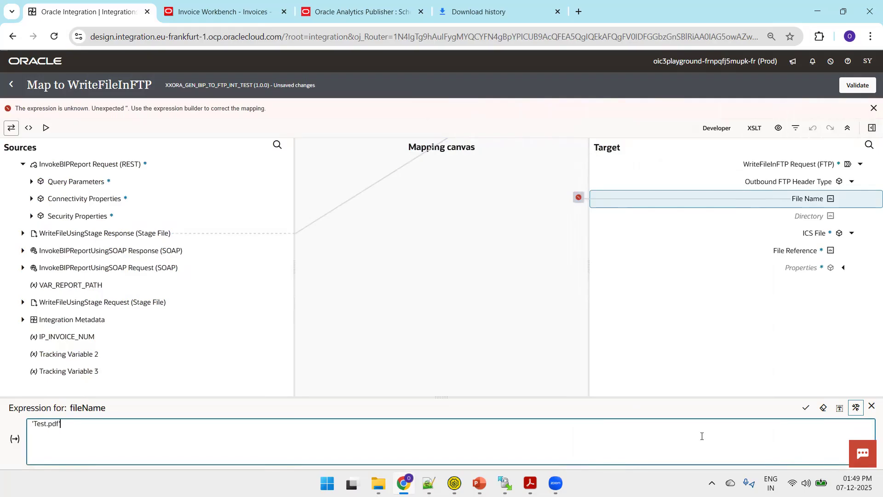
{"action": "left_click", "coordinate": [809, 409]}
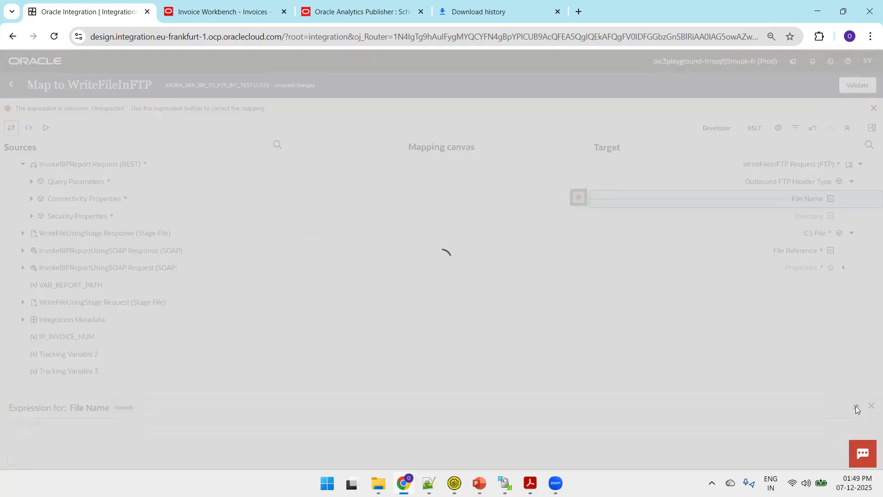
{"action": "left_click", "coordinate": [856, 408]}
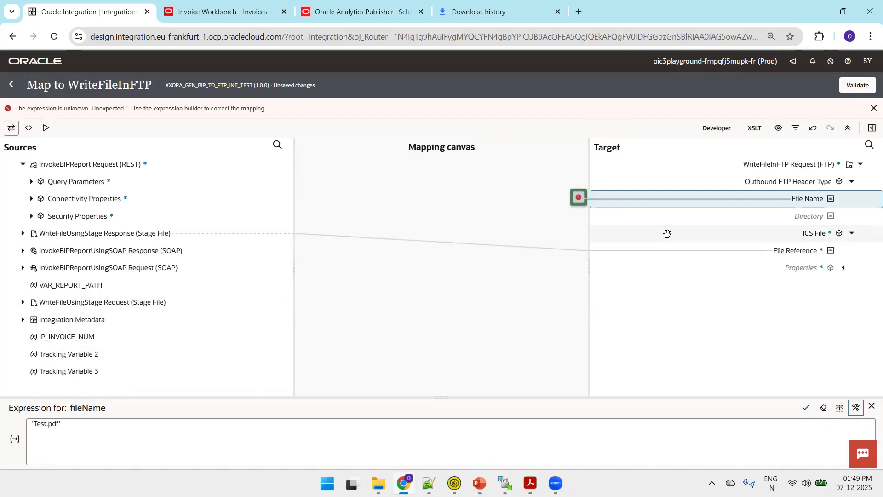
{"action": "left_click", "coordinate": [580, 197]}
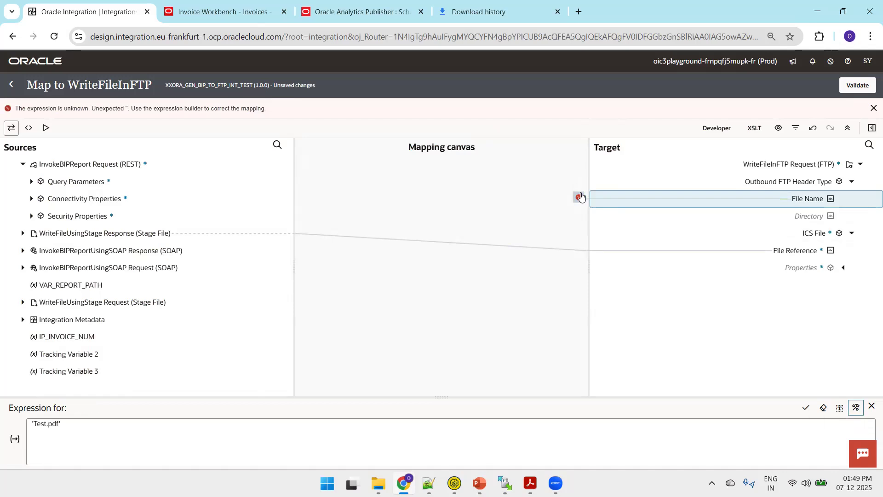
{"action": "left_click", "coordinate": [616, 197]}
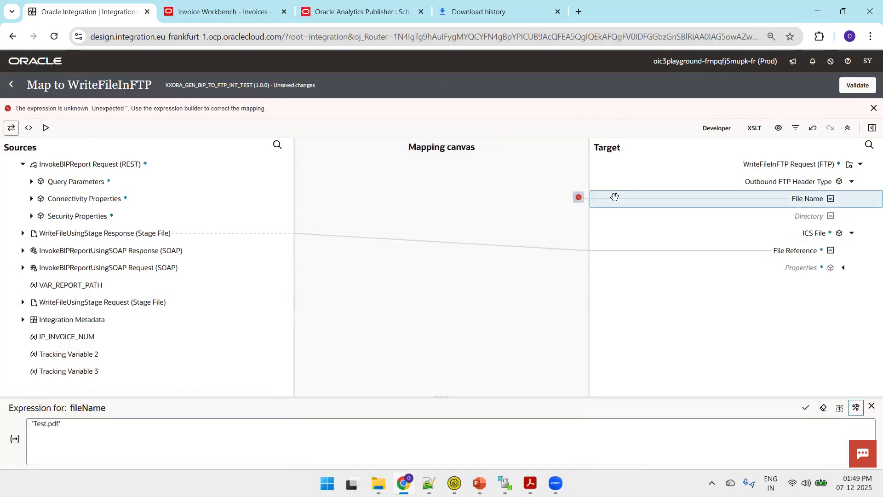
{"action": "left_click", "coordinate": [578, 199]}
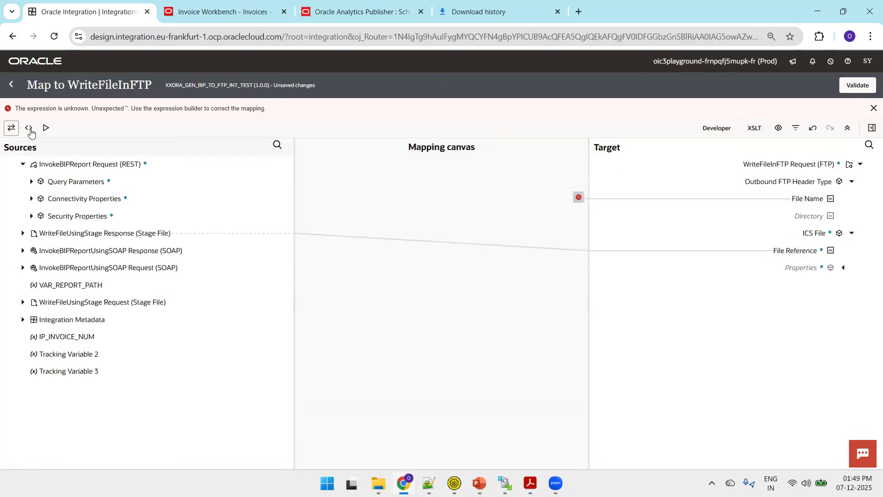
Step: Leave the WriteFileInFTP map for the integration canvas and save the integration
{"action": "left_click", "coordinate": [11, 87]}
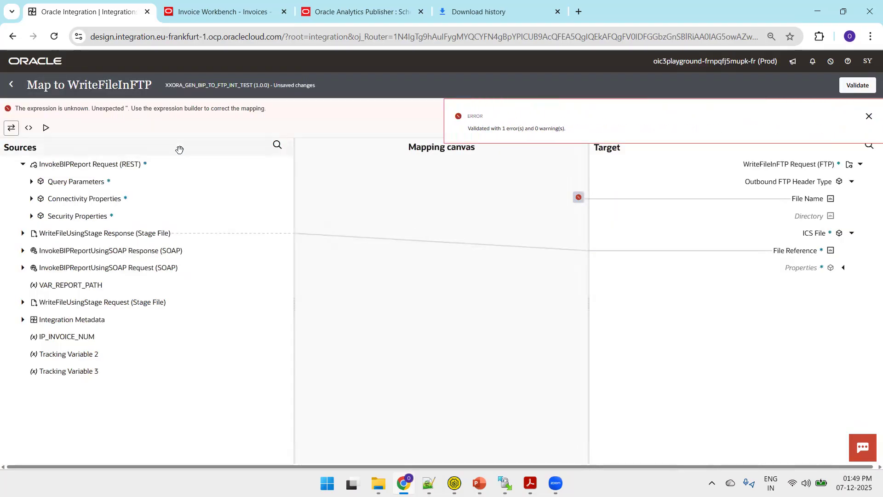
{"action": "left_click", "coordinate": [8, 84]}
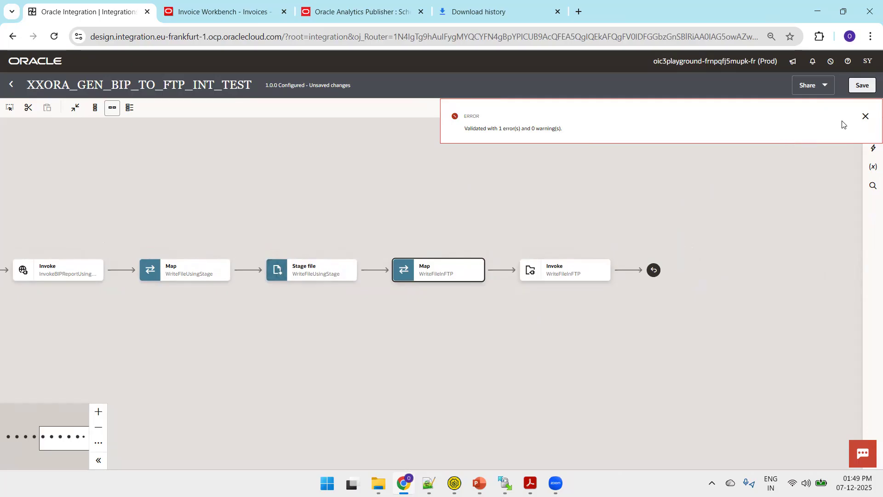
{"action": "left_click", "coordinate": [866, 117]}
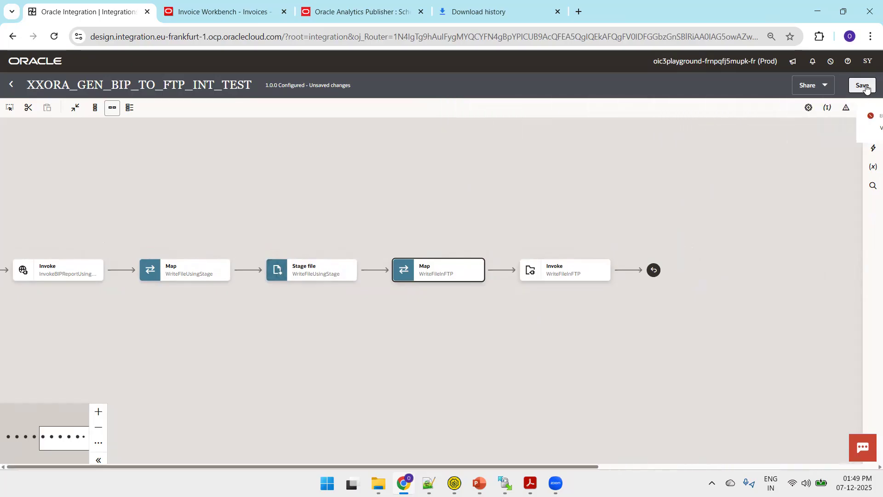
{"action": "left_click", "coordinate": [865, 86]}
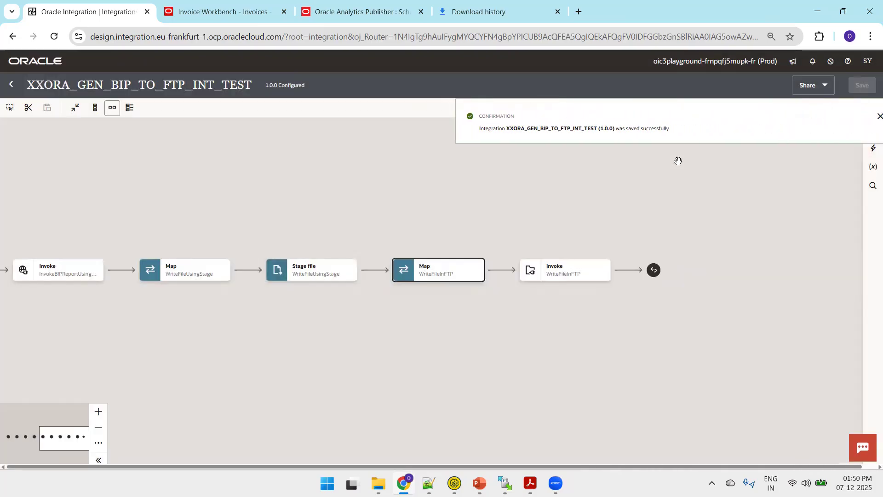
Step: Reopen the WriteFileInFTP map for editing and make the File Name mapping's expression editable
{"action": "left_click", "coordinate": [479, 274]}
{"action": "left_click", "coordinate": [491, 295]}
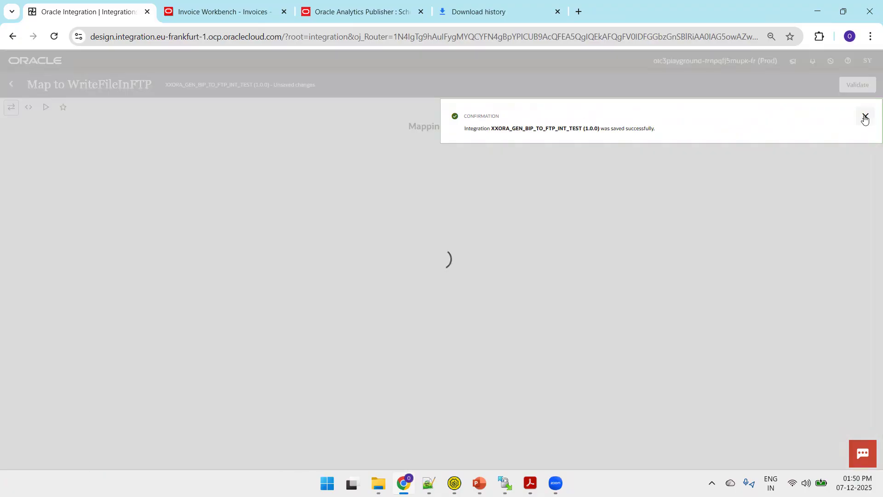
{"action": "left_click", "coordinate": [865, 117]}
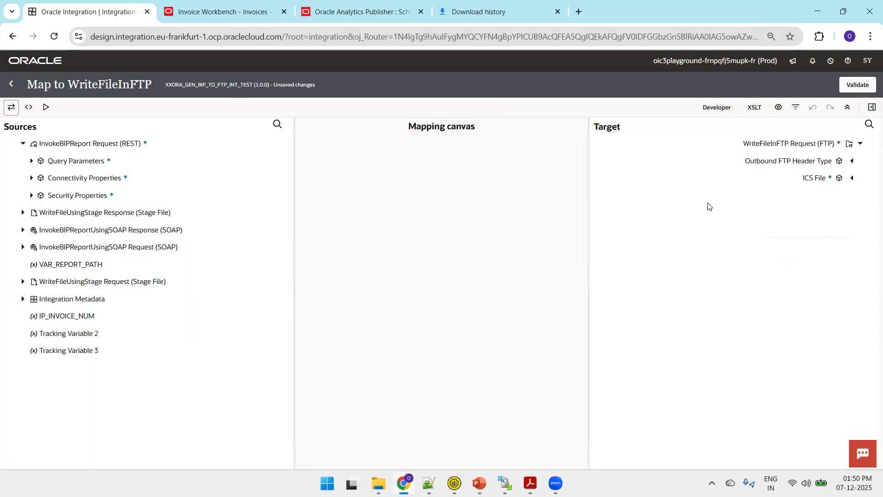
{"action": "left_click", "coordinate": [851, 161]}
{"action": "left_click", "coordinate": [578, 177]}
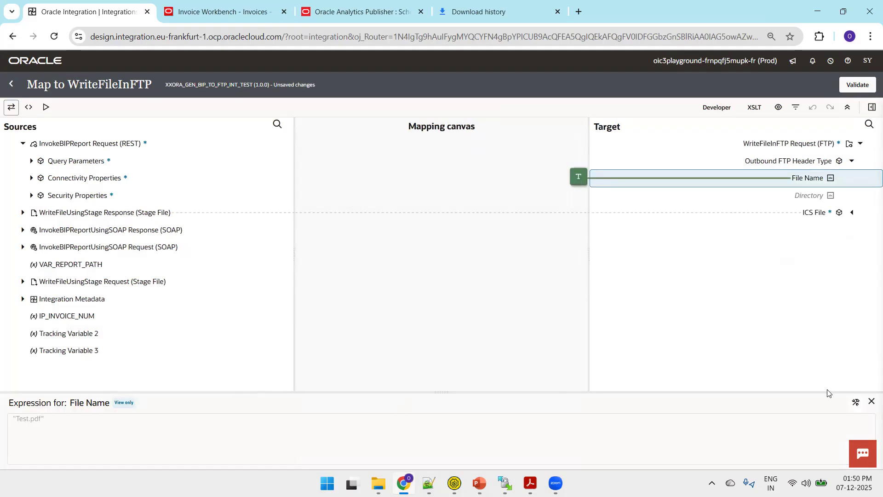
{"action": "left_click", "coordinate": [855, 401]}
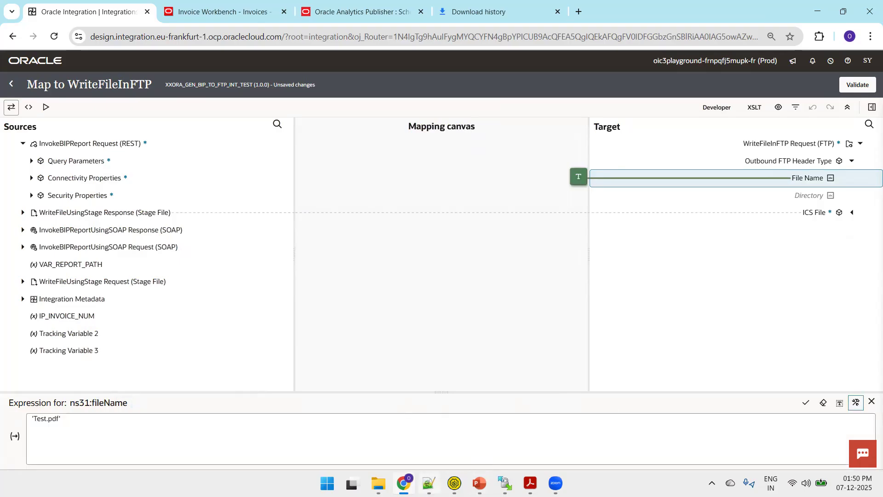
Step: Replace the File Name expression with the nested concat of filename, current-dateTime and IP_OUTPUT_FORMAT copied from lines 19–24 of the Notepad++ notes, and save it
{"action": "key", "text": "alt+Tab"}
{"action": "left_click", "coordinate": [72, 352]}
{"action": "key", "text": "shift+Up"}
{"action": "key", "text": "shift+Up"}
{"action": "key", "text": "shift+Up"}
{"action": "key", "text": "shift+Up"}
{"action": "key", "text": "shift+Up"}
{"action": "key", "text": "shift+Up"}
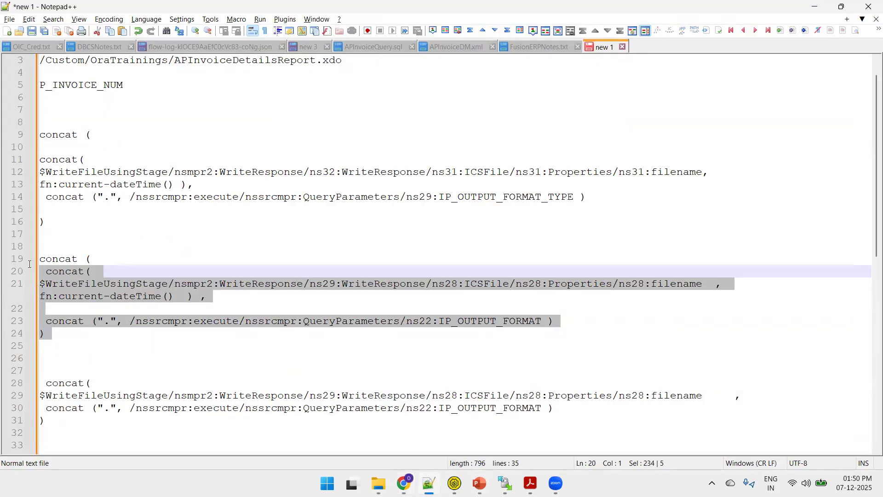
{"action": "key", "text": "ctrl+c"}
{"action": "key", "text": "alt+Tab"}
{"action": "left_click", "coordinate": [142, 427]}
{"action": "key", "text": "ctrl+a"}
{"action": "key", "text": "ctrl+v"}
{"action": "left_click", "coordinate": [805, 405]}
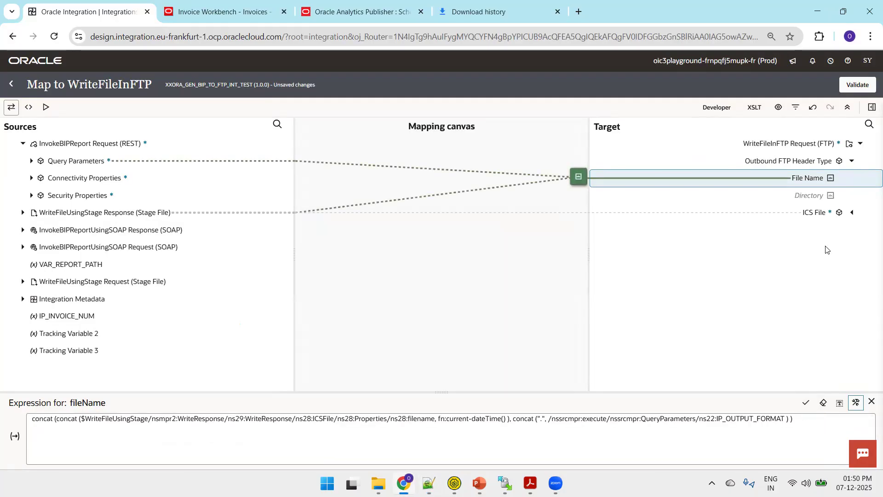
Step: Validate the WriteFileInFTP map, then save the integration and return to the integrations list
{"action": "left_click", "coordinate": [843, 87]}
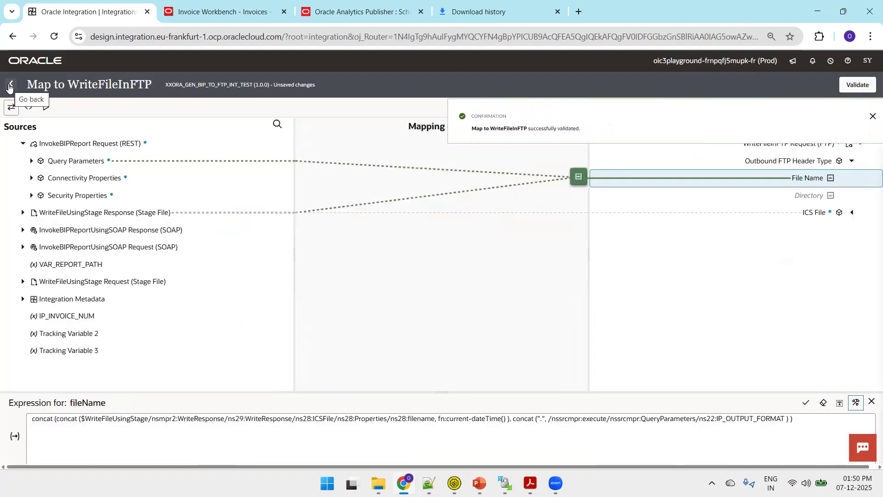
{"action": "left_click", "coordinate": [9, 86]}
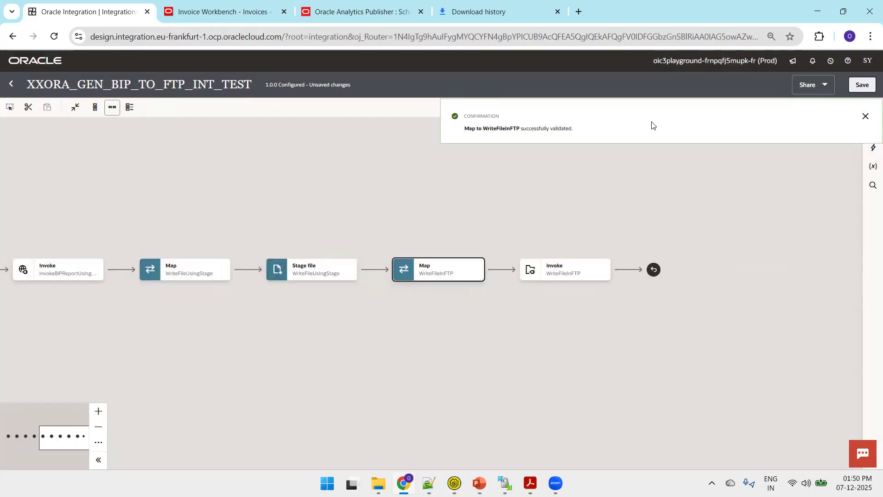
{"action": "left_click", "coordinate": [863, 86]}
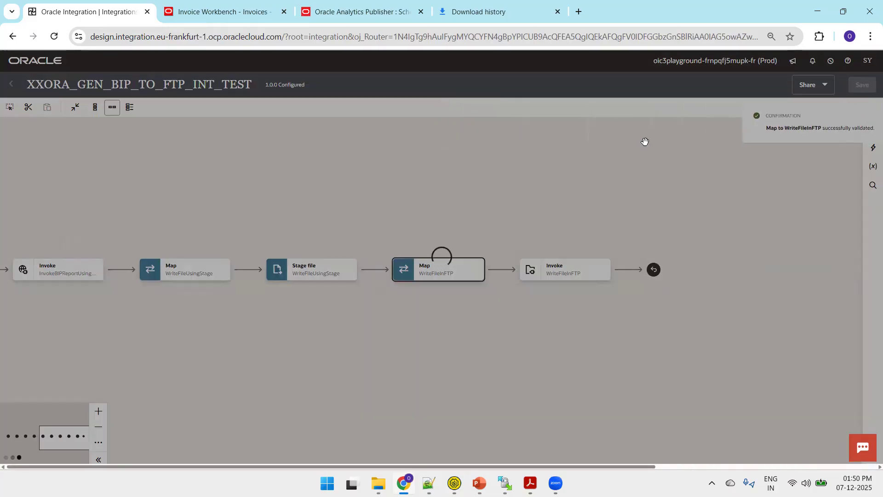
{"action": "left_click", "coordinate": [9, 85]}
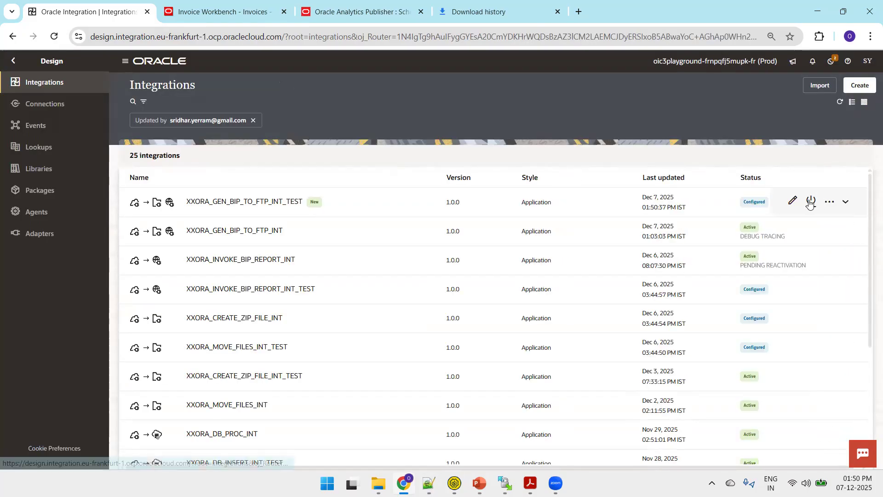
Step: Activate XXORA_GEN_BIP_TO_FTP_INT_TEST with the Production tracing level and open its run page
{"action": "left_click", "coordinate": [810, 203]}
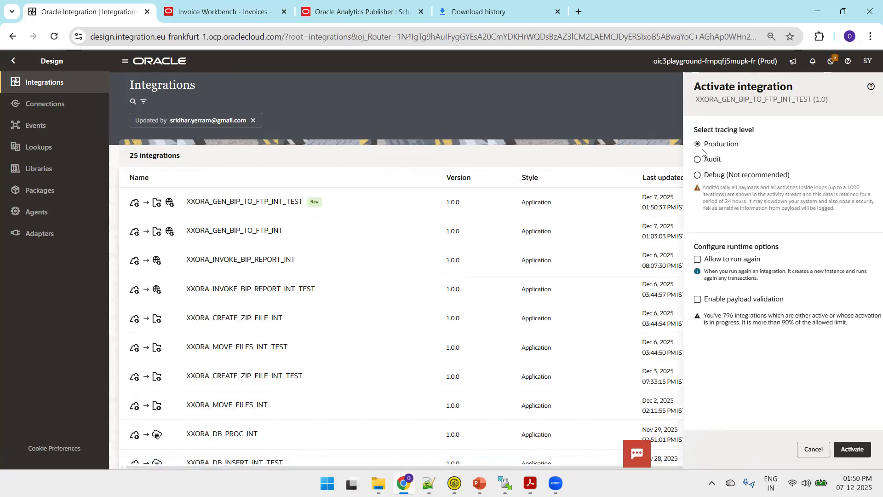
{"action": "left_click", "coordinate": [853, 449]}
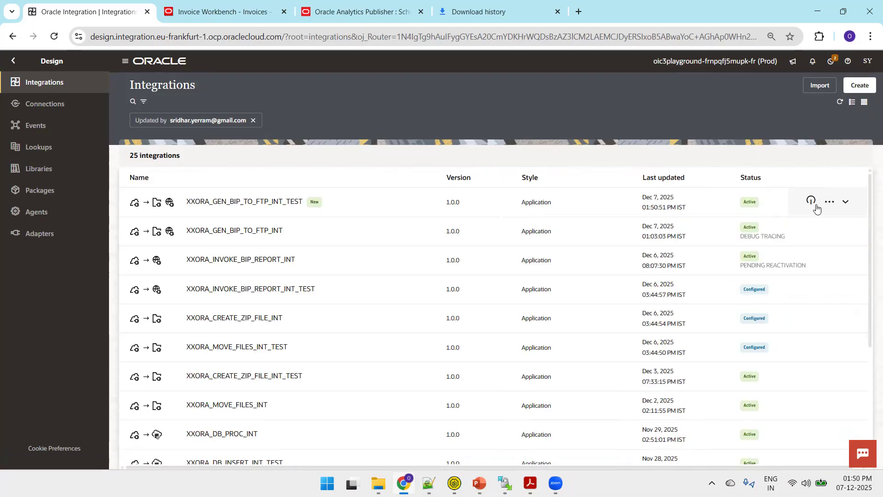
{"action": "left_click", "coordinate": [829, 202]}
{"action": "left_click", "coordinate": [775, 290]}
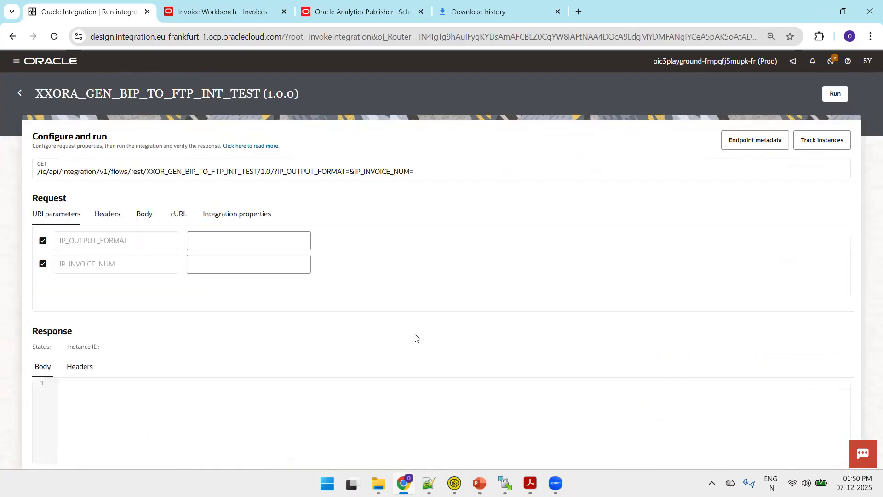
Step: Run the integration with IP_OUTPUT_FORMAT pdf and IP_INVOICE_NUM 40910, looking up the invoice number in APInvoiceDM.xml in Notepad++
{"action": "left_click", "coordinate": [215, 238]}
{"action": "type", "text": "pdf"}
{"action": "left_click", "coordinate": [226, 261]}
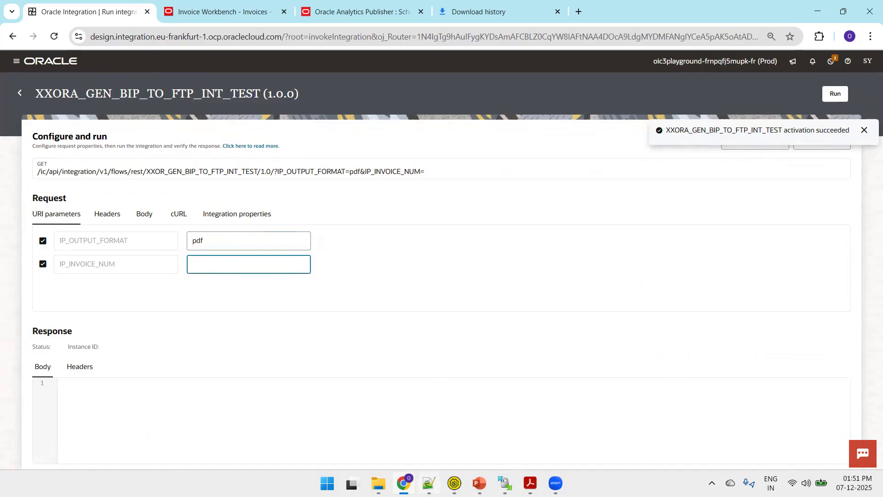
{"action": "left_click", "coordinate": [429, 483]}
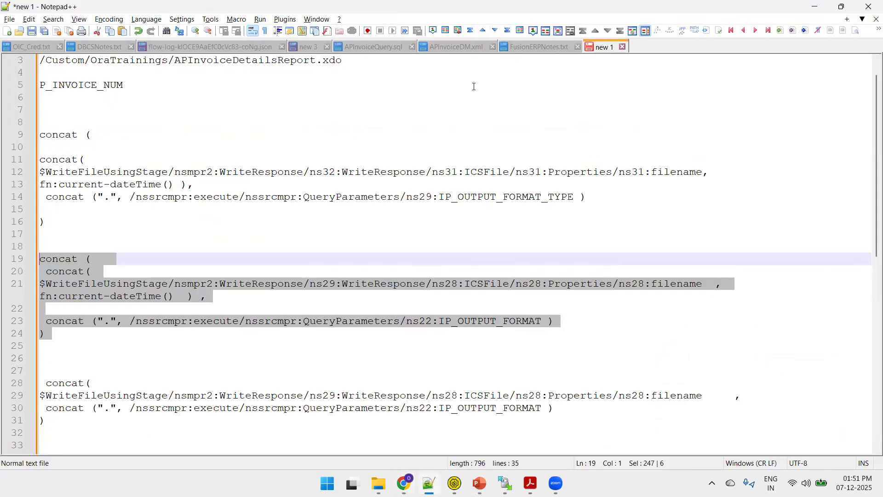
{"action": "left_click", "coordinate": [450, 46]}
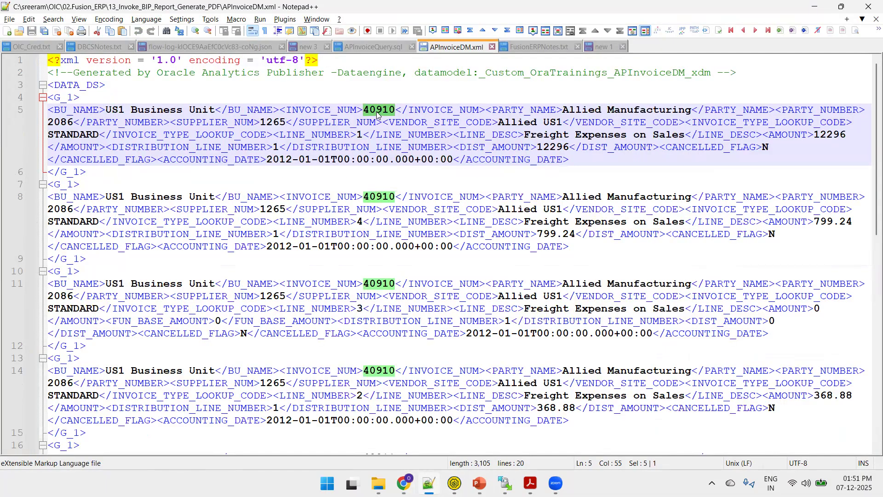
{"action": "key", "text": "alt+Tab"}
{"action": "key", "text": "alt+Tab"}
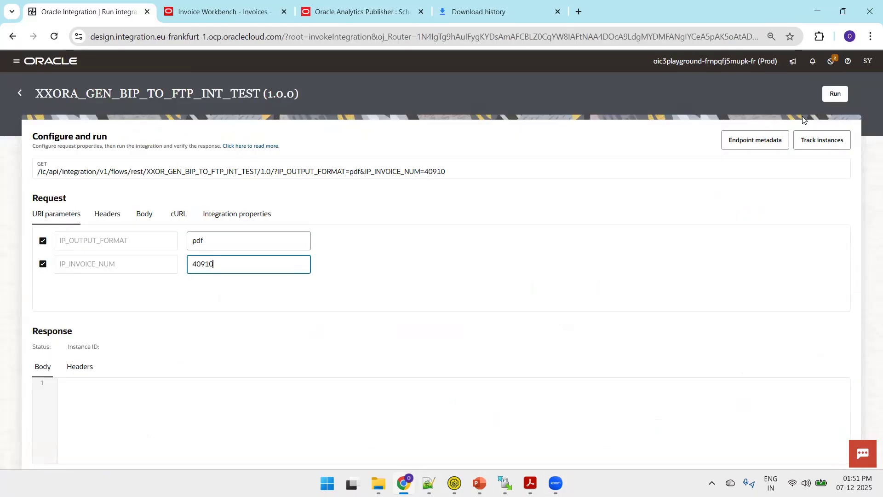
{"action": "left_click", "coordinate": [833, 96]}
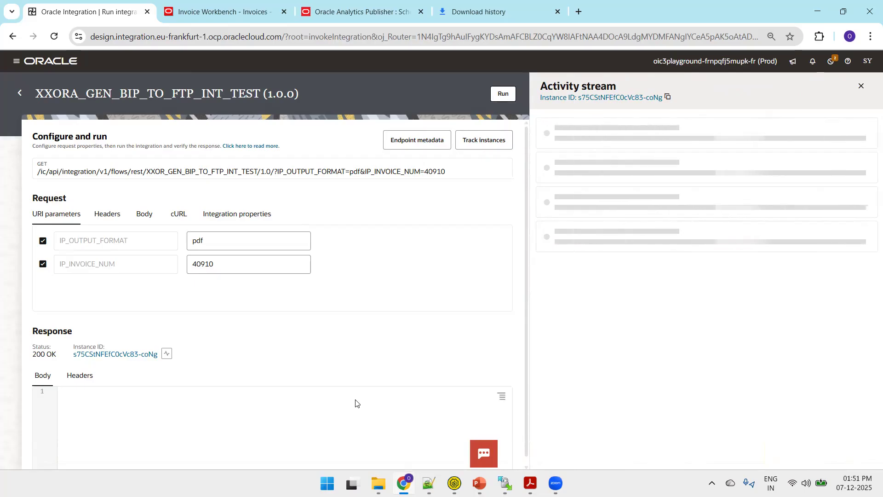
Step: Switch to WinSCP, dismiss the open-directory prompt, and delete all files in the remote /reports/apinvoice folder
{"action": "key", "text": "alt+Tab"}
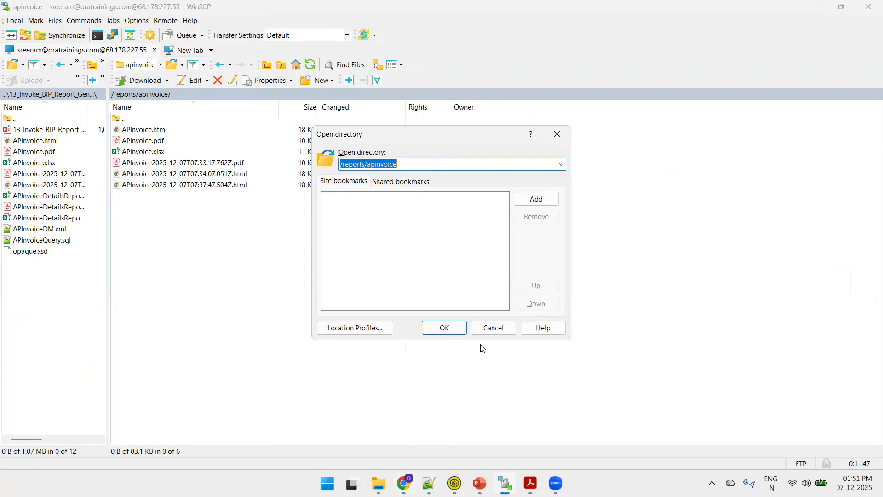
{"action": "left_click", "coordinate": [489, 328]}
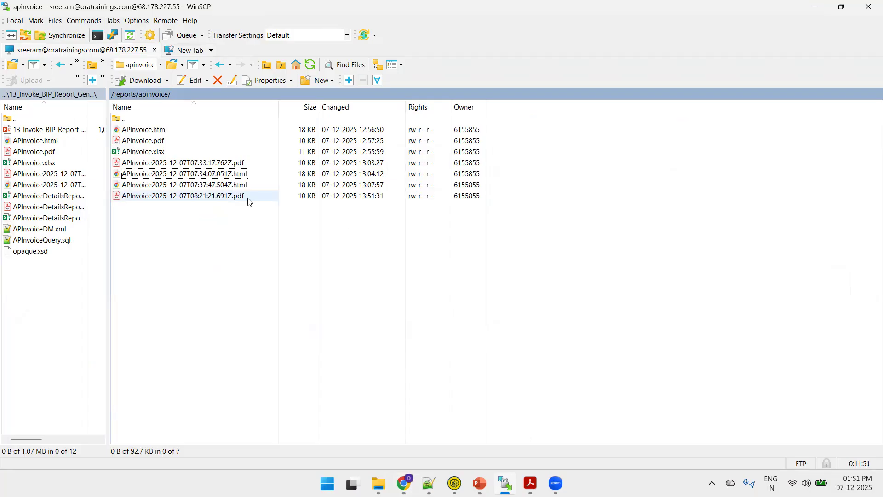
{"action": "left_click", "coordinate": [213, 189]}
{"action": "key", "text": "Down"}
{"action": "key", "text": "shift+Up"}
{"action": "key", "text": "shift+Up"}
{"action": "key", "text": "shift+Up"}
{"action": "key", "text": "shift+Up"}
{"action": "key", "text": "shift+Up"}
{"action": "key", "text": "shift+Up"}
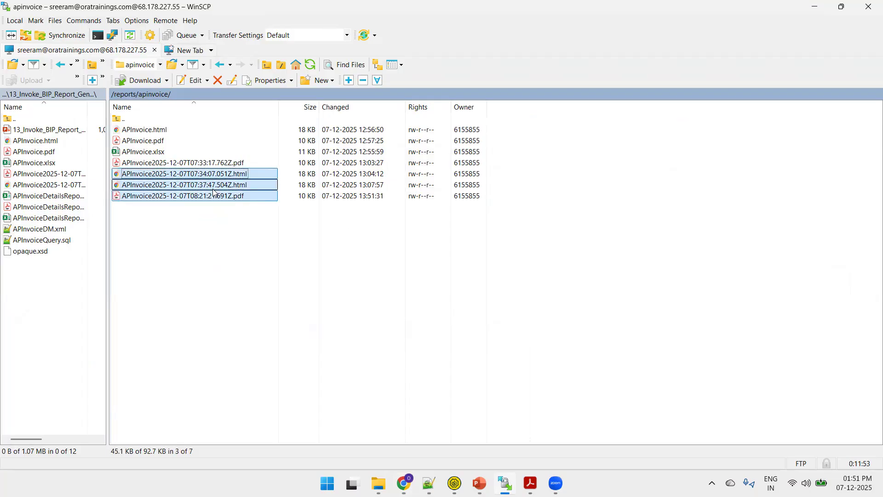
{"action": "key", "text": "Delete"}
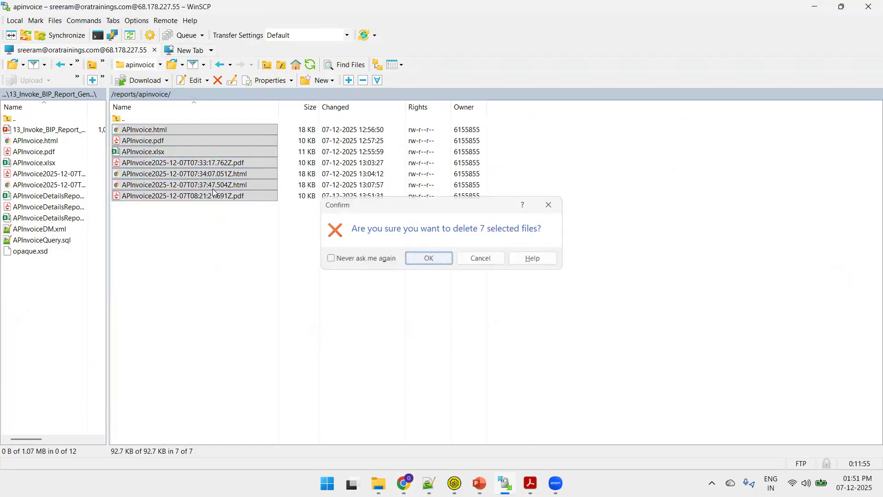
{"action": "key", "text": "Return"}
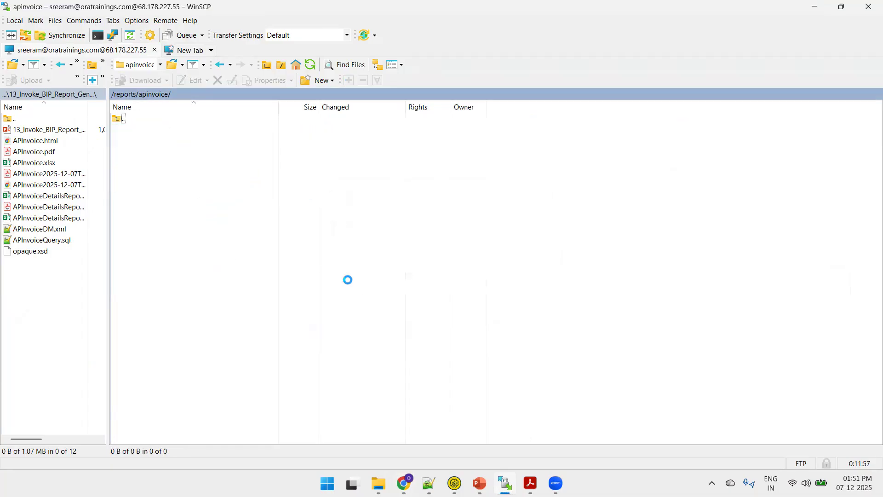
Step: Return to the integration's run page in Chrome and run it with IP_OUTPUT_FORMAT xlsx for invoice 40910
{"action": "key", "text": "alt+Tab"}
{"action": "left_click", "coordinate": [224, 244]}
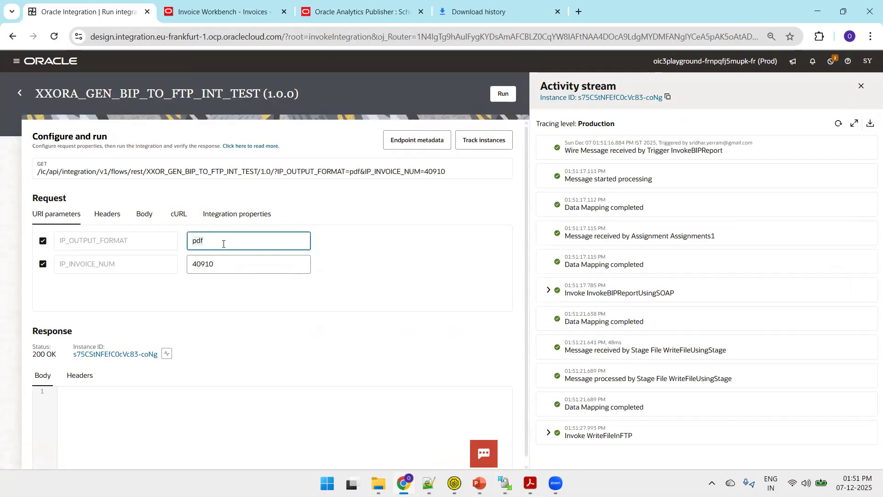
{"action": "type", "text": "xl"}
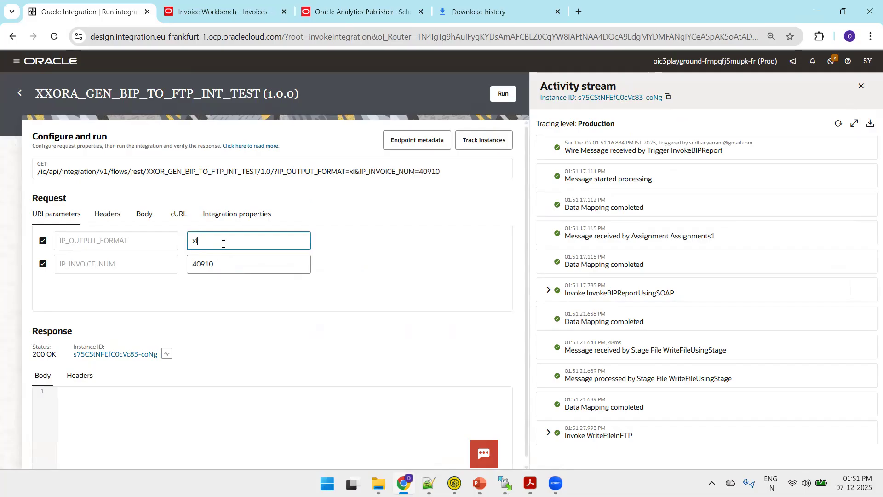
{"action": "type", "text": "sx"}
{"action": "left_click", "coordinate": [502, 97]}
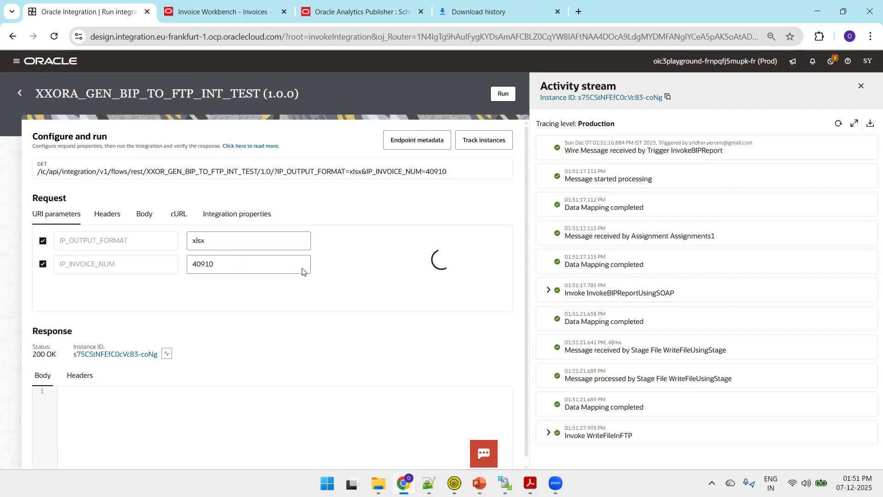
Step: Check the integration's run page and the remote /reports/apinvoice folder in WinSCP for the xlsx output
{"action": "key", "text": "alt+Tab"}
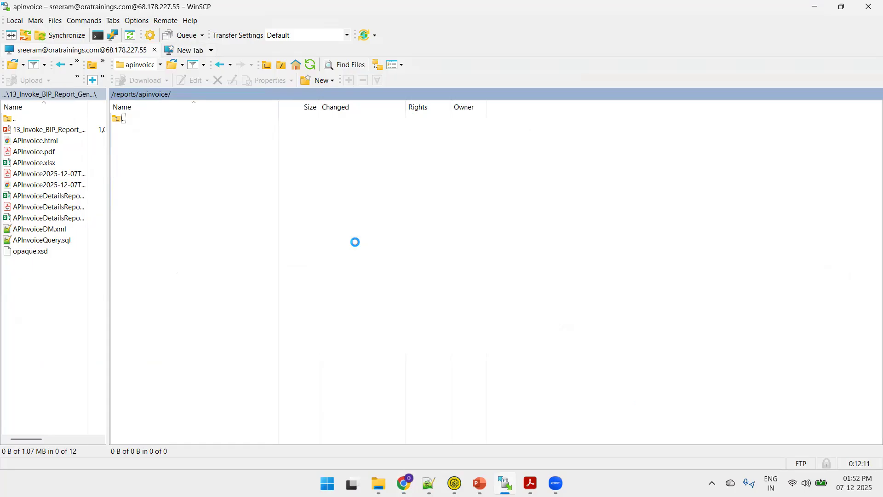
{"action": "key", "text": "alt+Tab"}
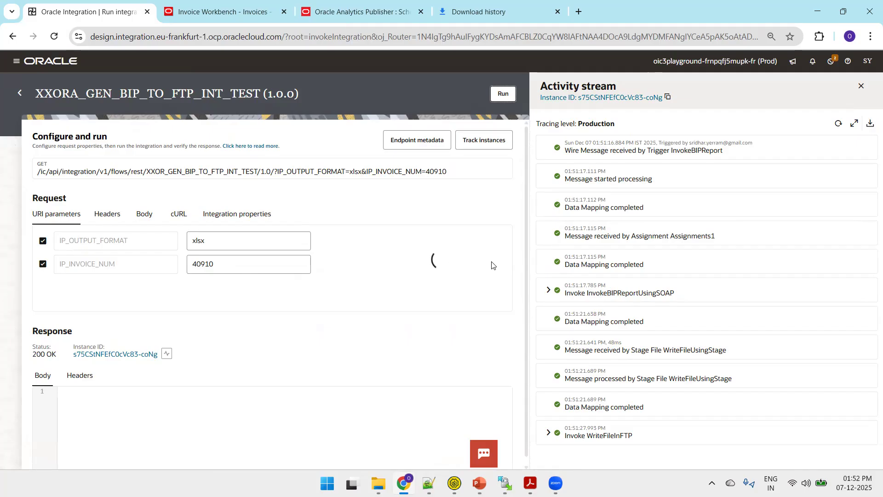
{"action": "key", "text": "alt+Tab"}
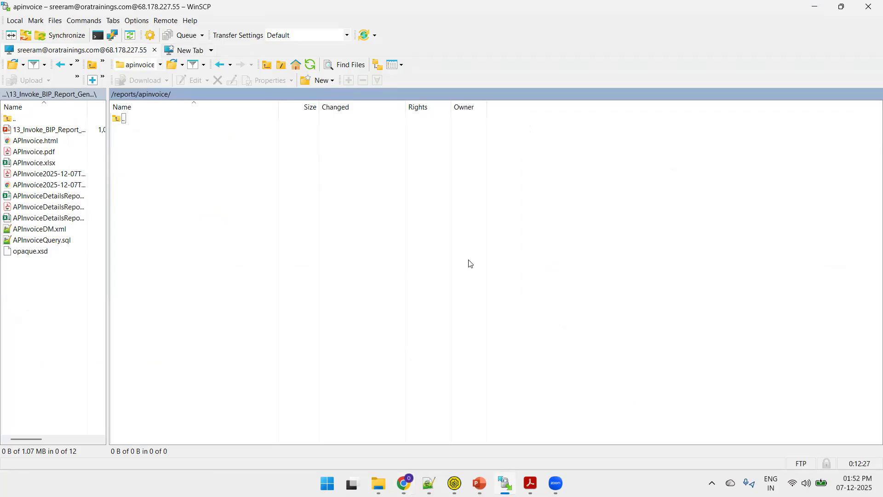
{"action": "key", "text": "alt+Tab"}
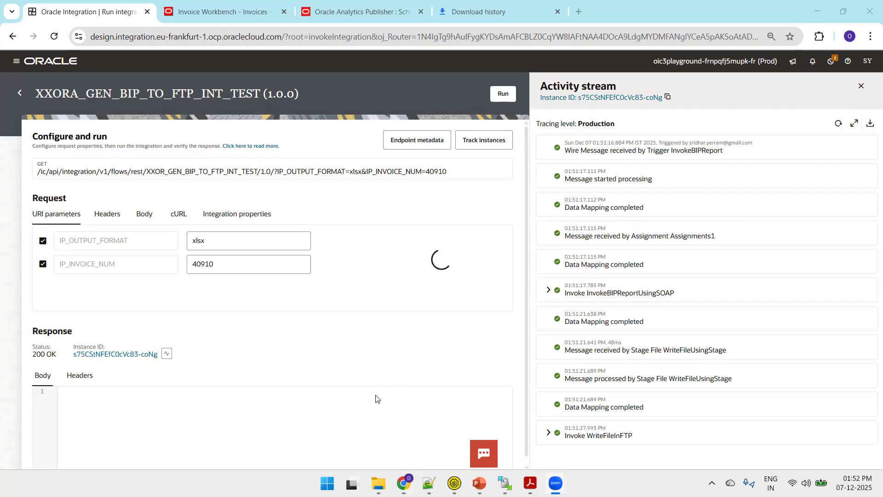
{"action": "key", "text": "alt+Tab"}
{"action": "key", "text": "Tab"}
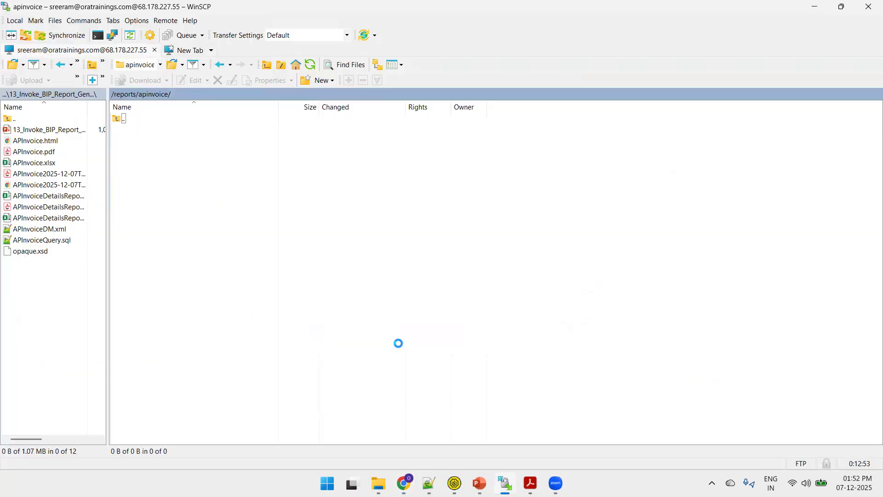
{"action": "key", "text": "alt+Tab"}
{"action": "key", "text": "Tab"}
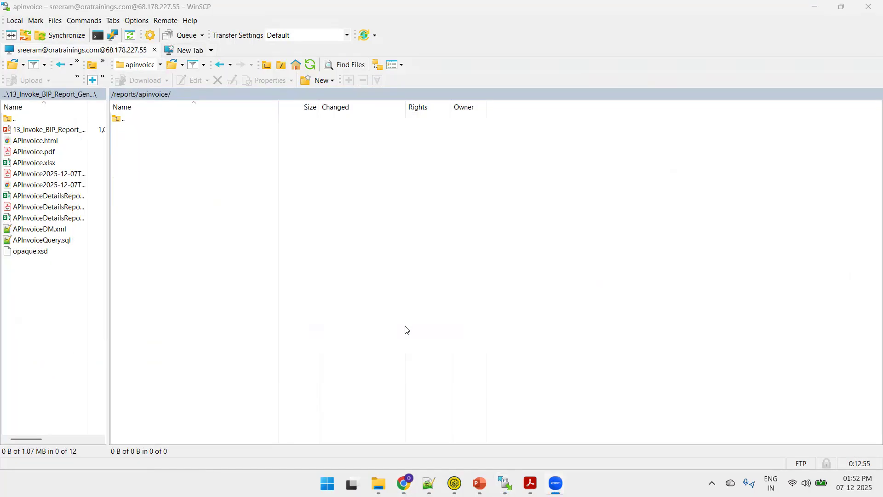
{"action": "key", "text": "alt+Tab"}
{"action": "key", "text": "Tab"}
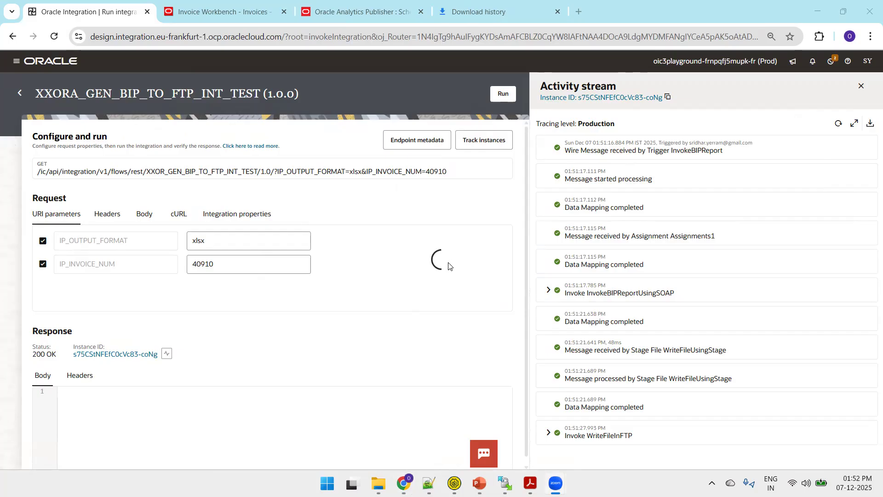
Step: Close the activity stream, reload the run page, and run the integration with IP_OUTPUT_FORMAT pdf for invoice 40910
{"action": "left_click", "coordinate": [868, 94]}
{"action": "key", "text": "F5"}
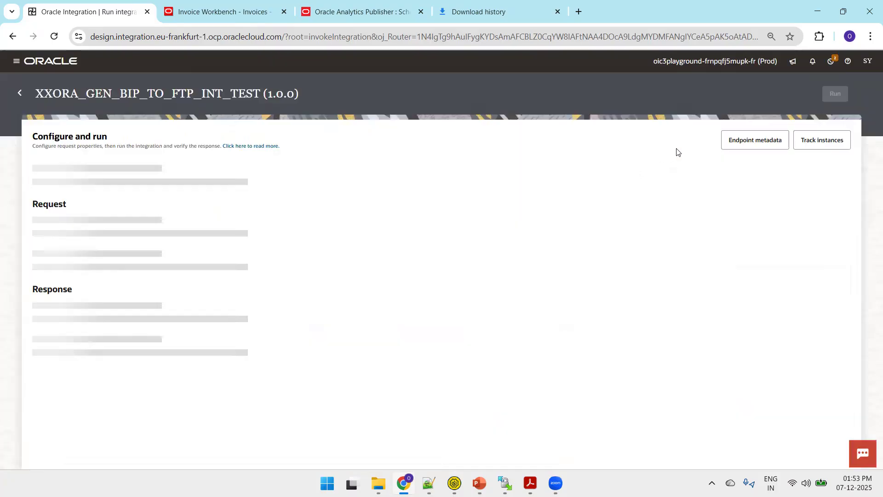
{"action": "left_click", "coordinate": [222, 246]}
{"action": "double_click", "coordinate": [213, 241]}
{"action": "type", "text": "pdf"}
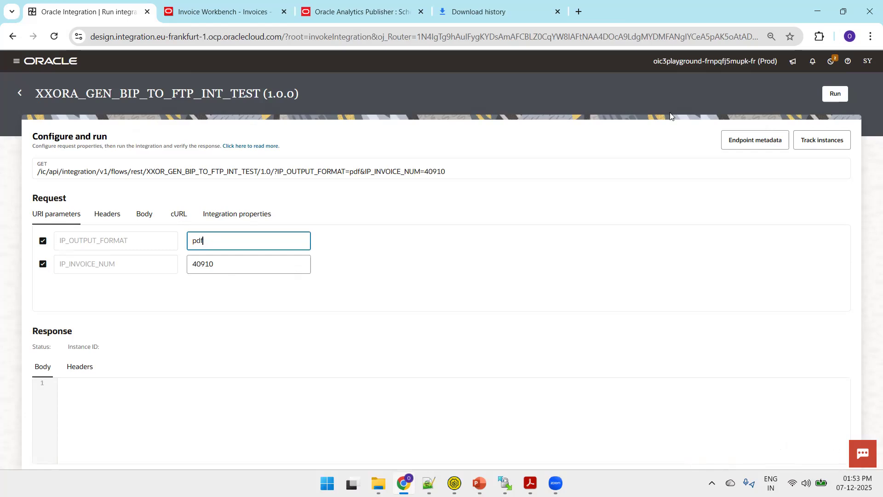
{"action": "left_click", "coordinate": [835, 94]}
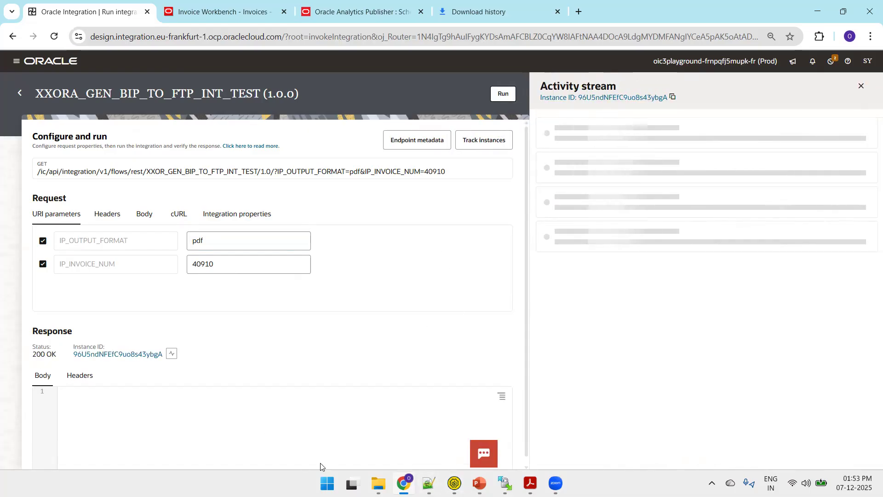
Step: Refresh /reports/apinvoice in WinSCP and download the new xlsx and pdf files to the local 13_Invoke_BIP_Report_Generate_PDF folder
{"action": "key", "text": "alt+Tab"}
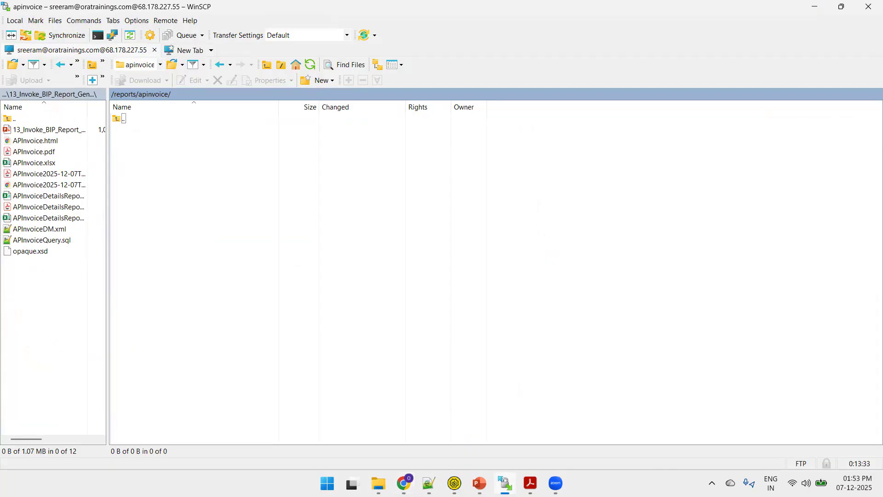
{"action": "key", "text": "ctrl+r"}
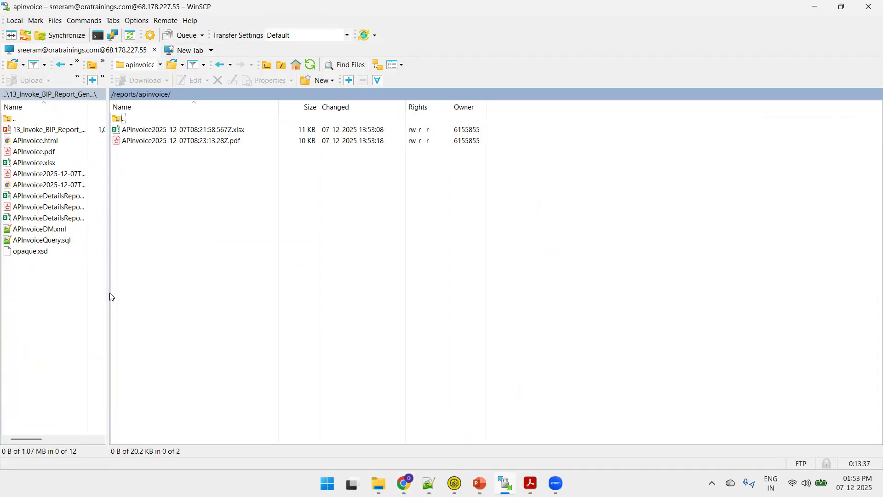
{"action": "left_click_drag", "start_coordinate": [108, 293], "coordinate": [314, 293]}
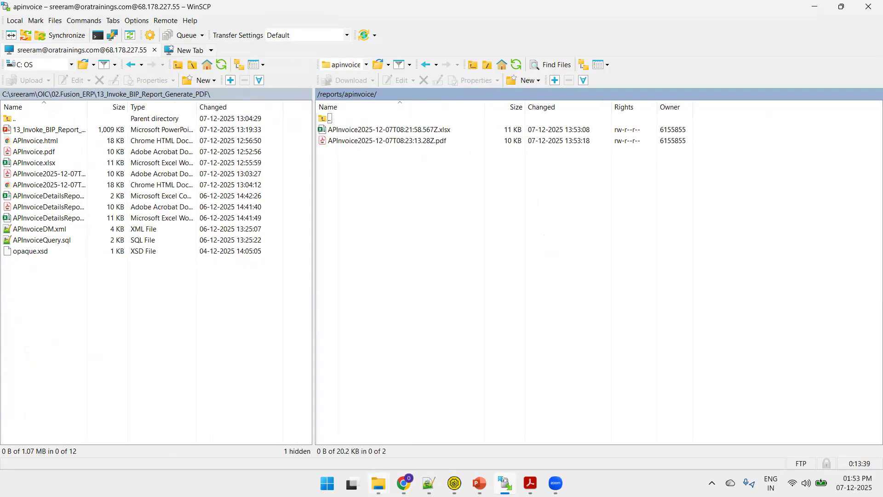
{"action": "mouse_move", "coordinate": [378, 483]}
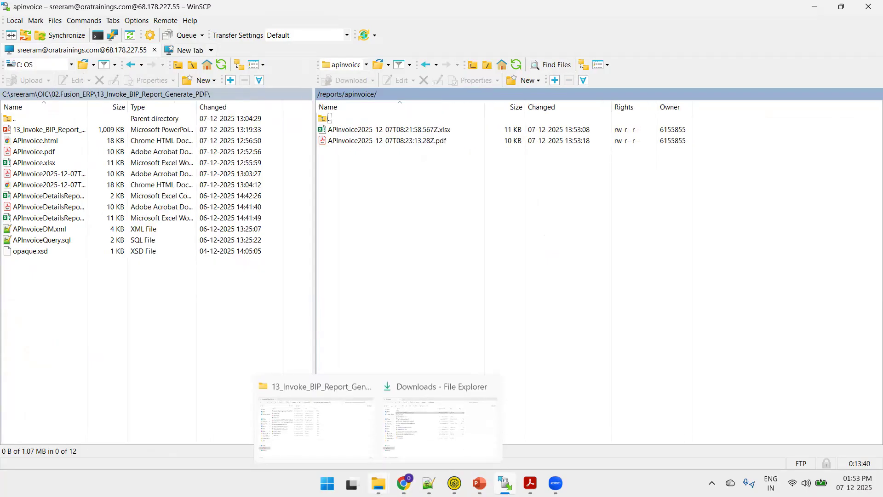
{"action": "left_click", "coordinate": [343, 134]}
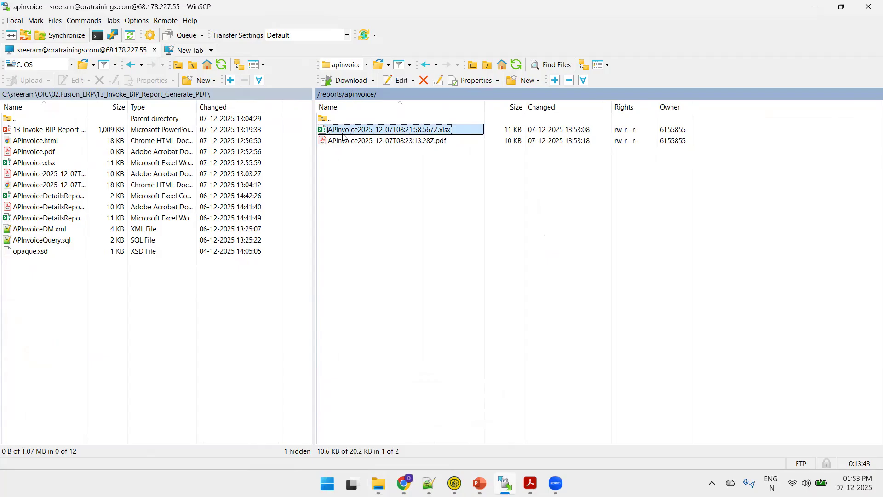
{"action": "left_click", "coordinate": [344, 140], "text": "shift"}
{"action": "left_click_drag", "start_coordinate": [368, 132], "coordinate": [134, 320]}
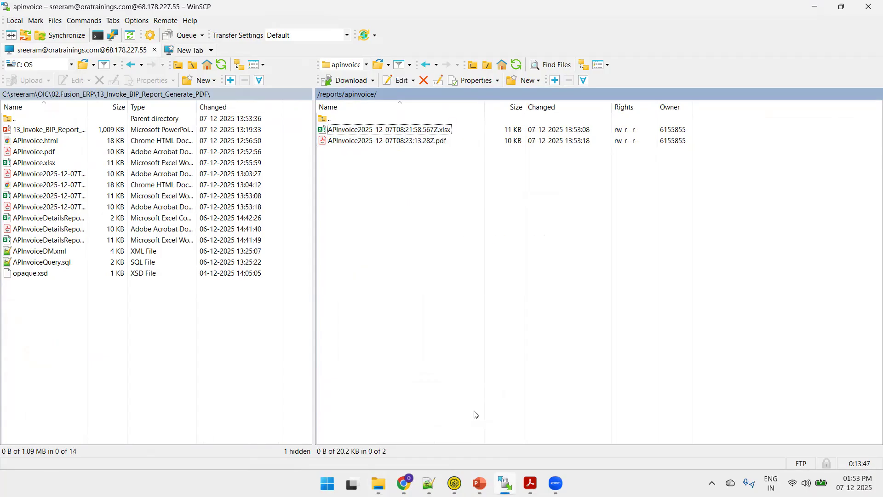
Step: Show the 13_Invoke_BIP_Report_Generate_PDF folder in File Explorer, sort it by newest modified date, and open the newest APInvoice pdf
{"action": "mouse_move", "coordinate": [381, 473]}
{"action": "left_click", "coordinate": [291, 378]}
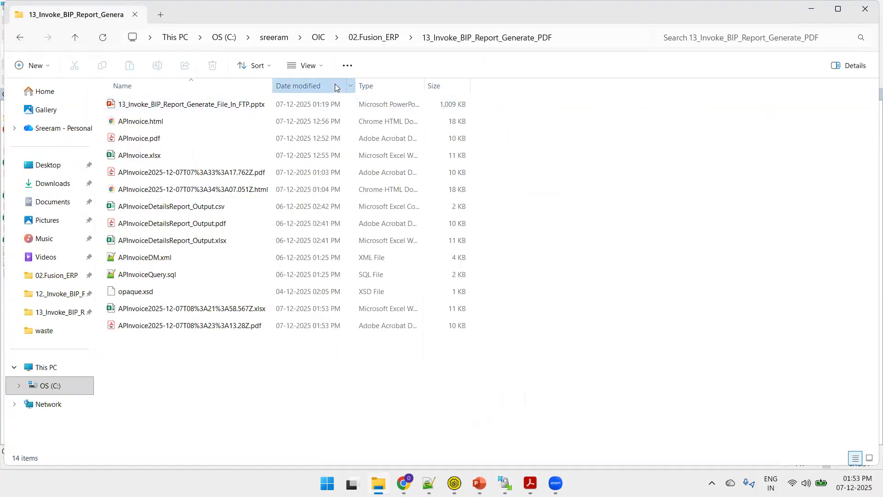
{"action": "left_click", "coordinate": [297, 86]}
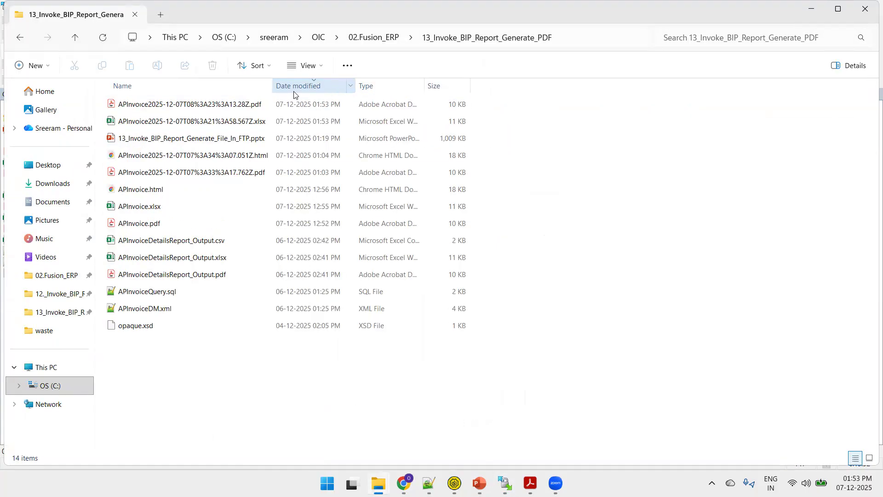
{"action": "left_click", "coordinate": [225, 109]}
{"action": "key", "text": "Return"}
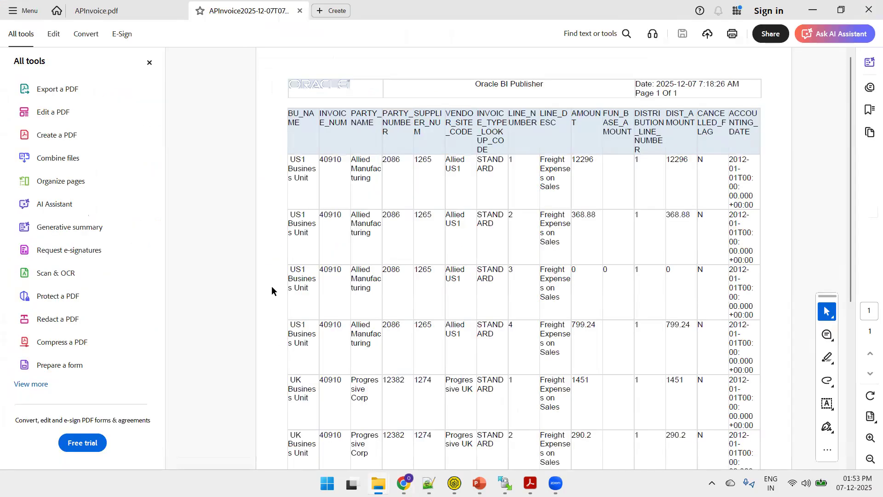
Step: Open the newest APInvoice xlsx from File Explorer in a maximized Excel window, review it, and return to the integration's run page
{"action": "key", "text": "alt+Tab"}
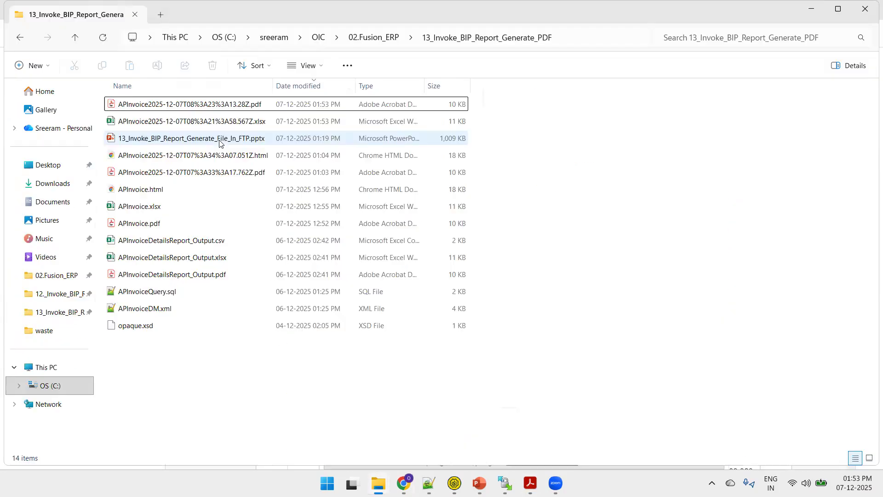
{"action": "double_click", "coordinate": [195, 122]}
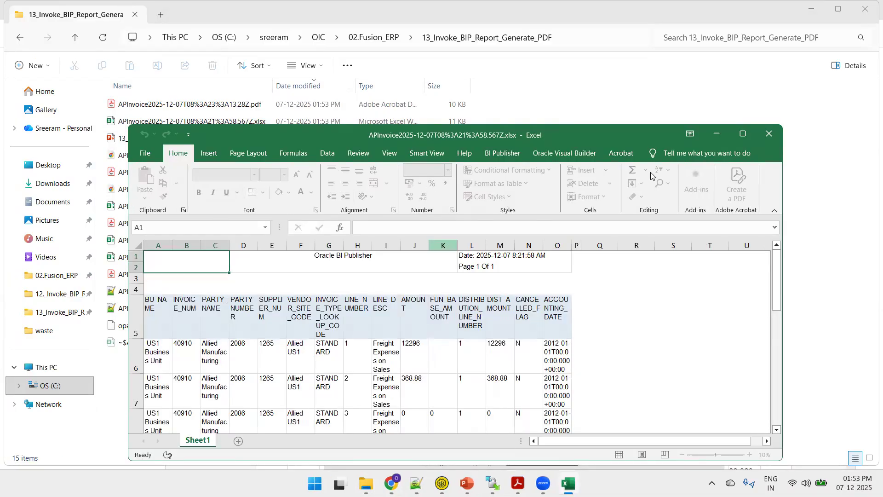
{"action": "left_click", "coordinate": [742, 134]}
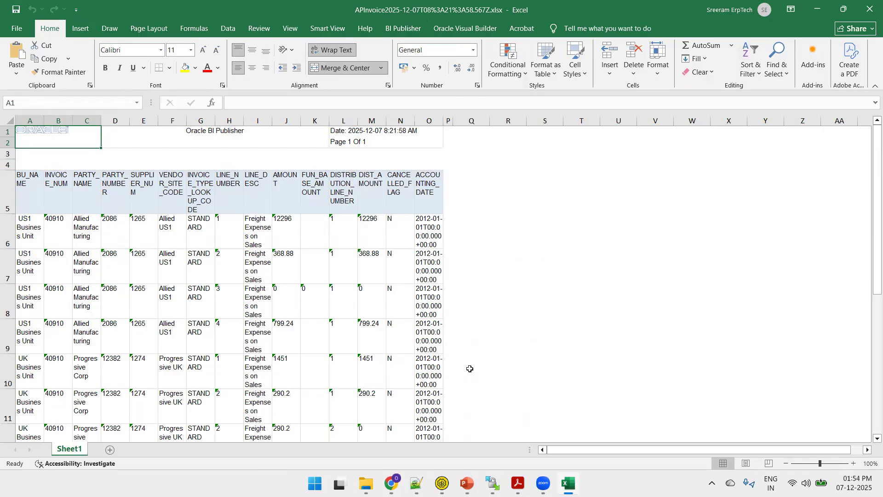
{"action": "key", "text": "alt+Tab"}
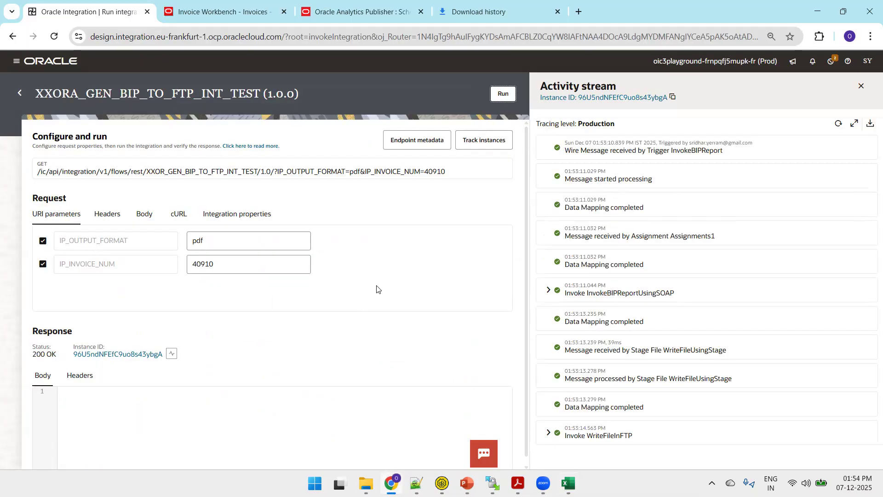